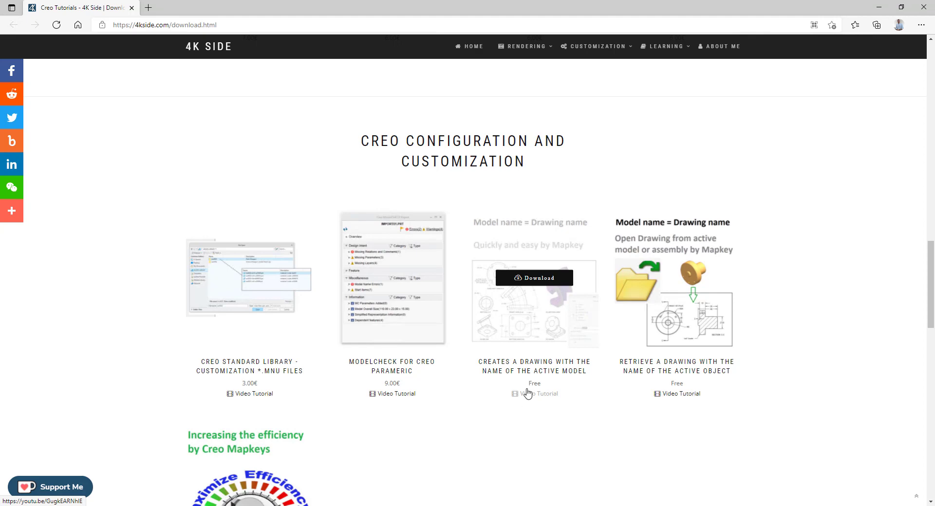
# Leave the browser, open config.pro from the creo8 folder in Notepad and highlight the nd mapkey shortcut at the file's end.
pyautogui.moveTo(598, 52)
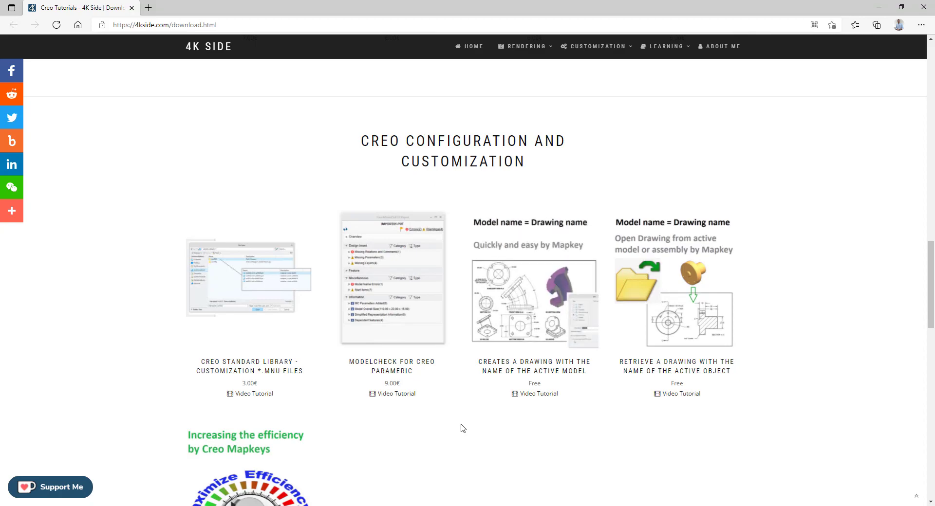
pyautogui.click(922, 8)
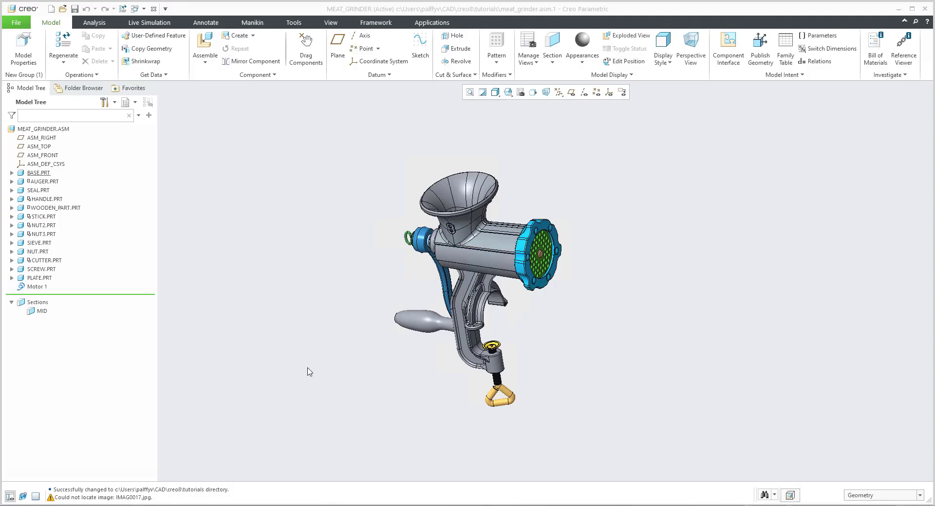
pyautogui.hotkey('alt', 'Tab')
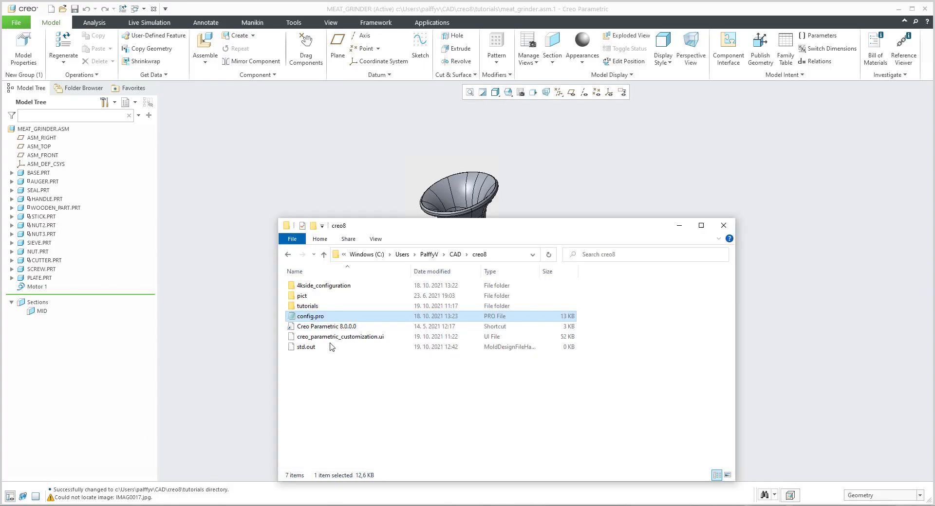
pyautogui.doubleClick(315, 317)
pyautogui.moveTo(517, 297); pyautogui.dragTo(518, 303)
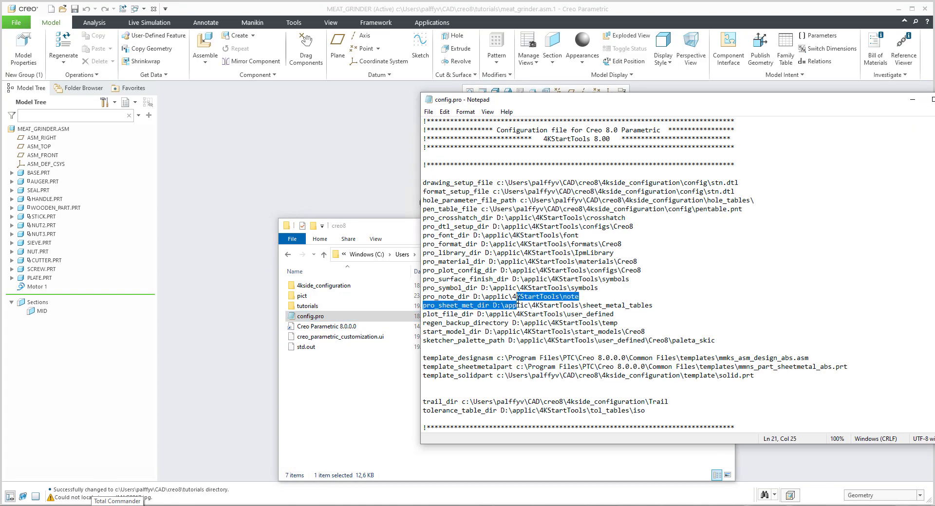
pyautogui.hotkey('ctrl', 'End')
pyautogui.moveTo(442, 350); pyautogui.dragTo(462, 348)
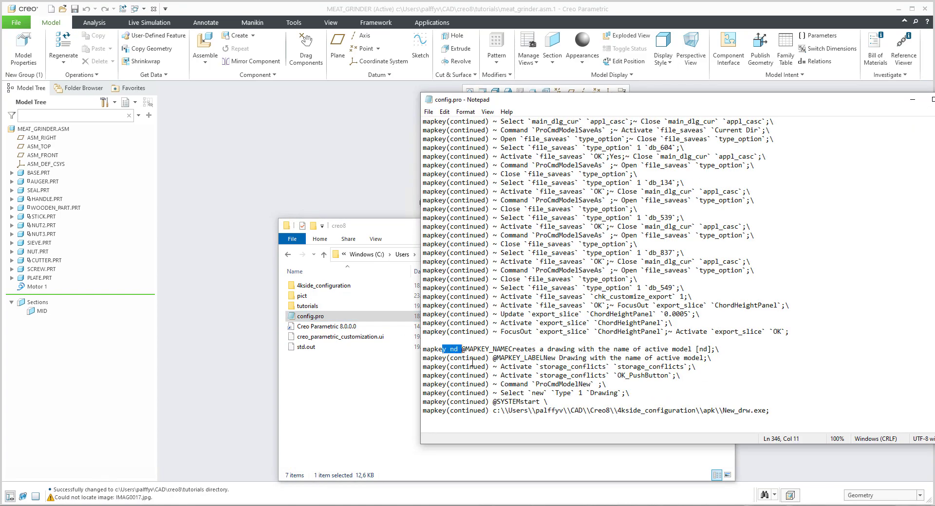
# Examine the New_drw.exe path in the nd mapkey's last line, then close config.pro and put away the folder window.
pyautogui.click(773, 410)
pyautogui.keyDown('shift'); pyautogui.moveTo(734, 411); pyautogui.dragTo(730, 410); pyautogui.keyUp('shift')
pyautogui.click(492, 418)
pyautogui.doubleClick(429, 101)
pyautogui.click(676, 225)
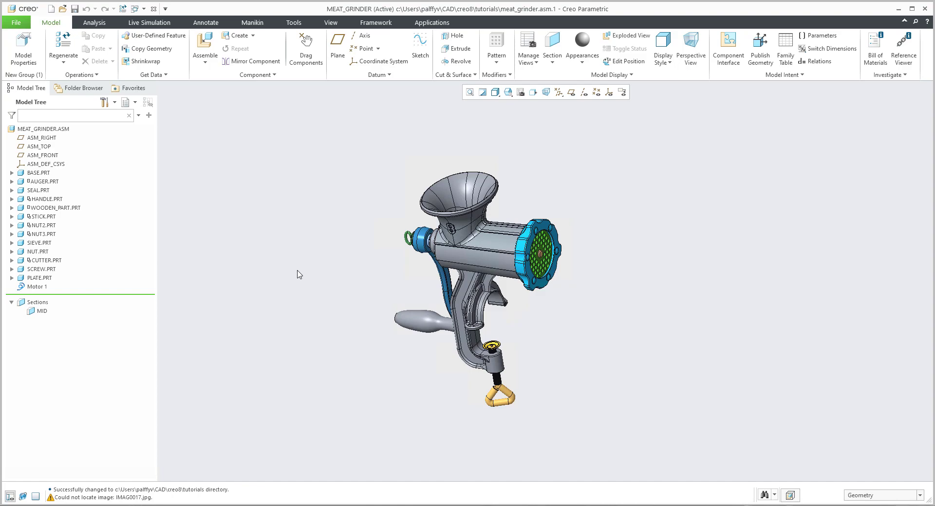
# Create an empty A3 drawing of meat_grinder.asm, named MEAT_GRINDER after the active assembly, and close its window.
pyautogui.hotkey('ctrl', 'n')
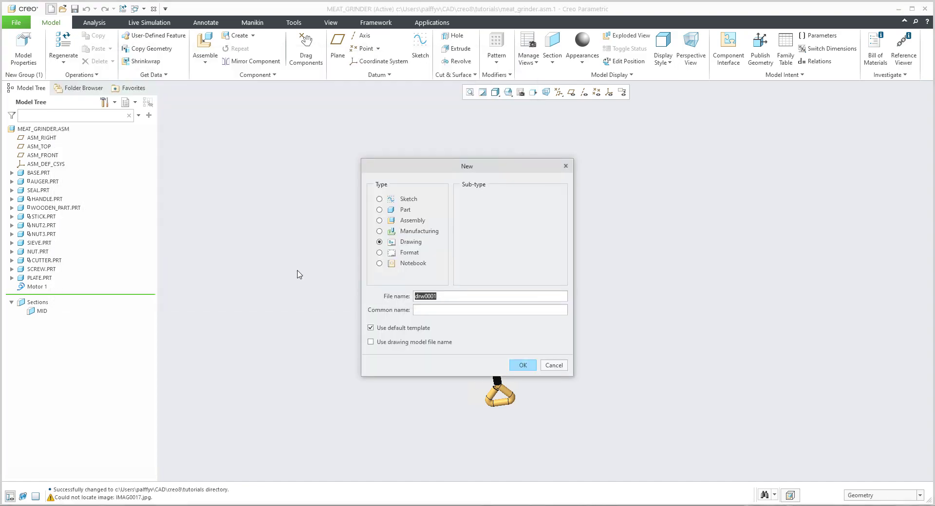
pyautogui.press('Return')
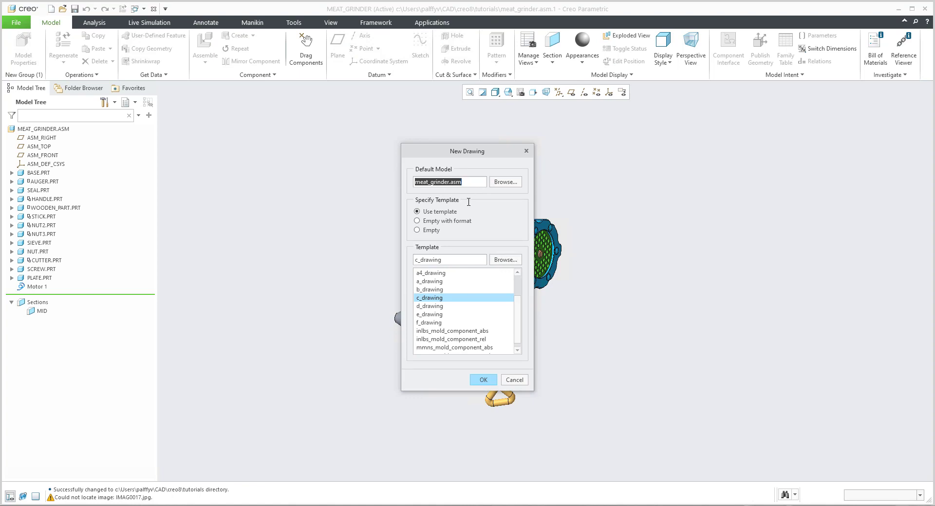
pyautogui.click(425, 232)
pyautogui.click(471, 301)
pyautogui.click(465, 337)
pyautogui.click(484, 380)
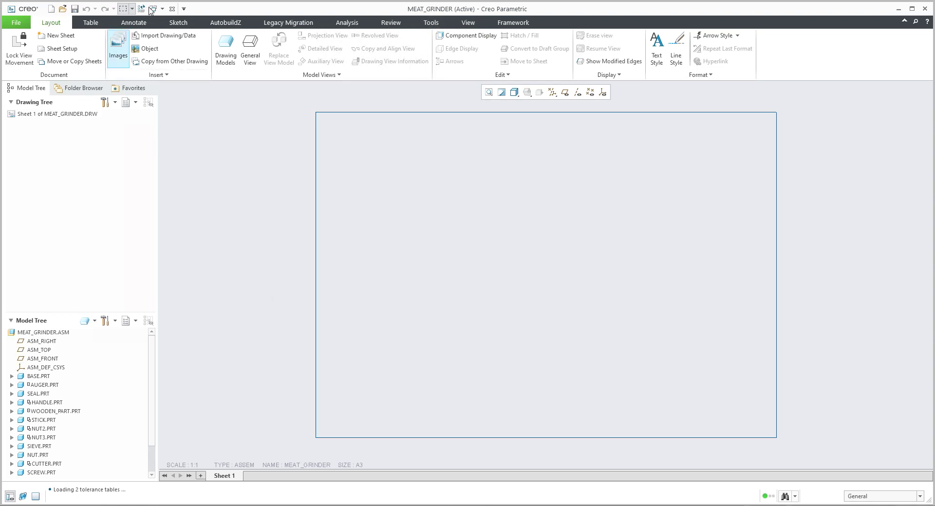
pyautogui.click(173, 9)
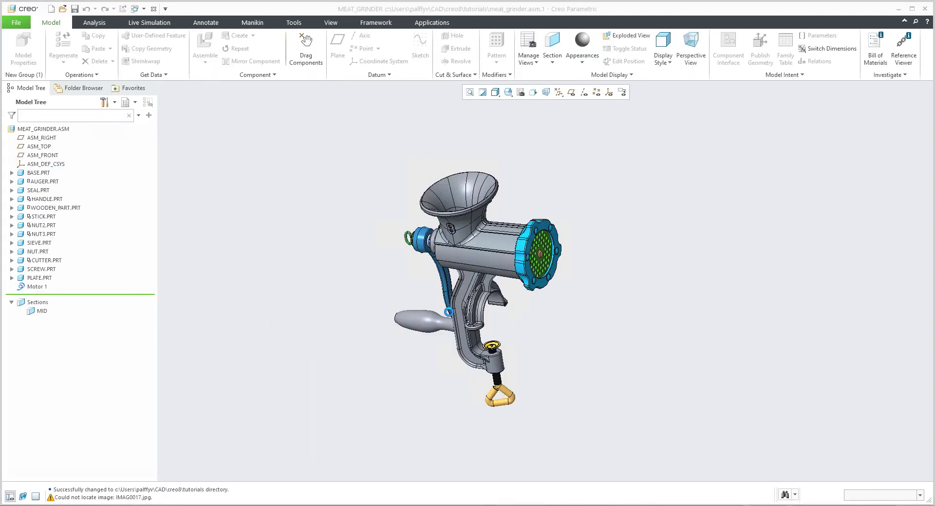
pyautogui.hotkey('ctrl', 'n')
pyautogui.click(390, 242)
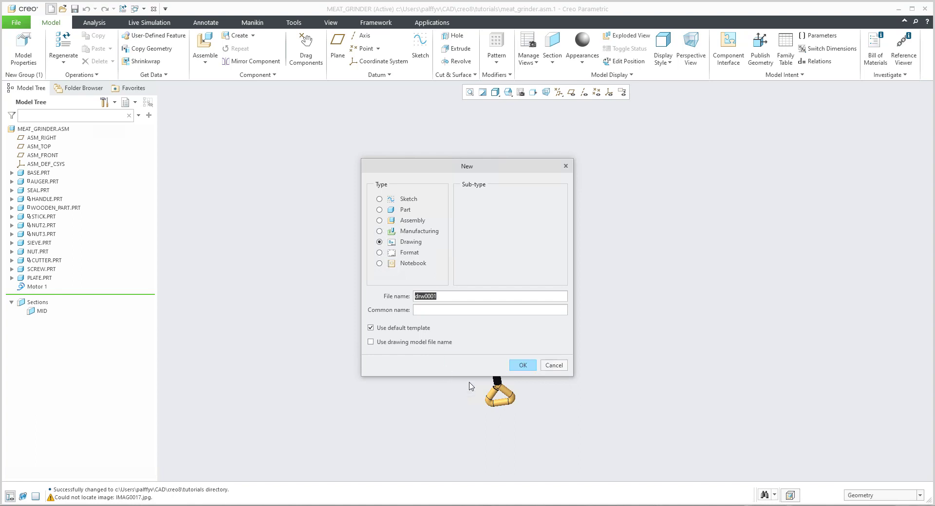
pyautogui.click(554, 365)
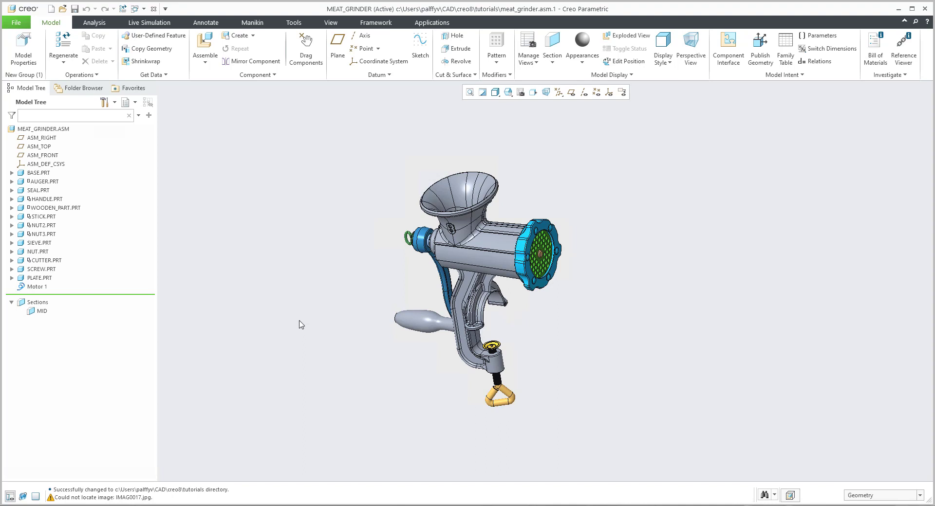
# Open the NUT.PRT component from the assembly in its own window and display it in the standard orientation.
pyautogui.click(32, 253)
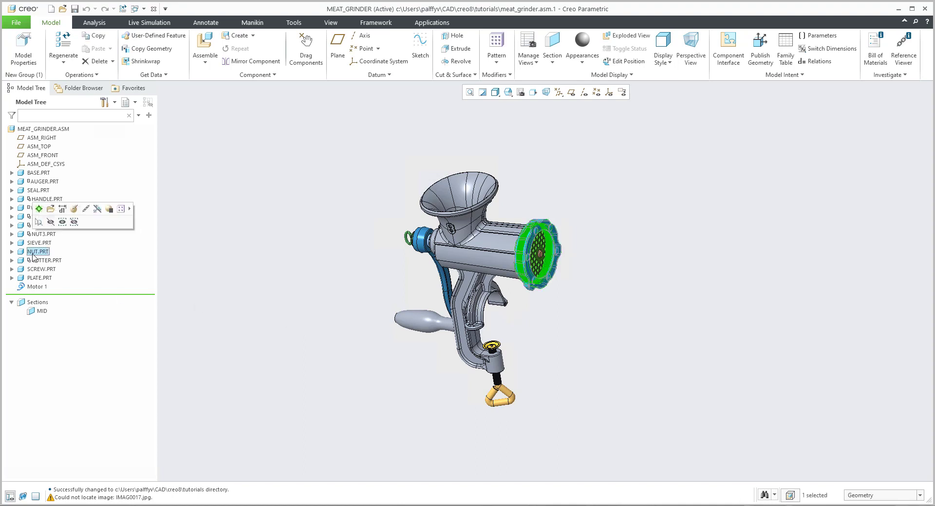
pyautogui.click(50, 209)
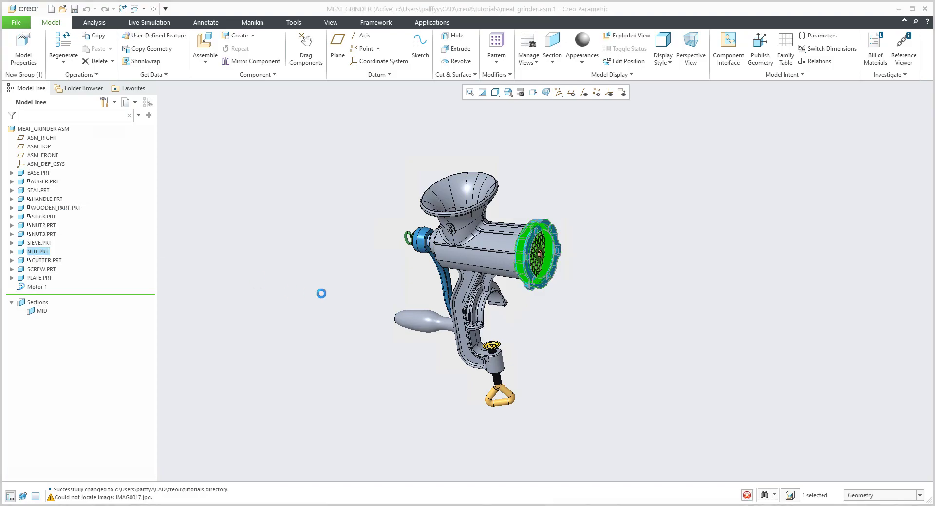
pyautogui.hotkey('ctrl', 'd')
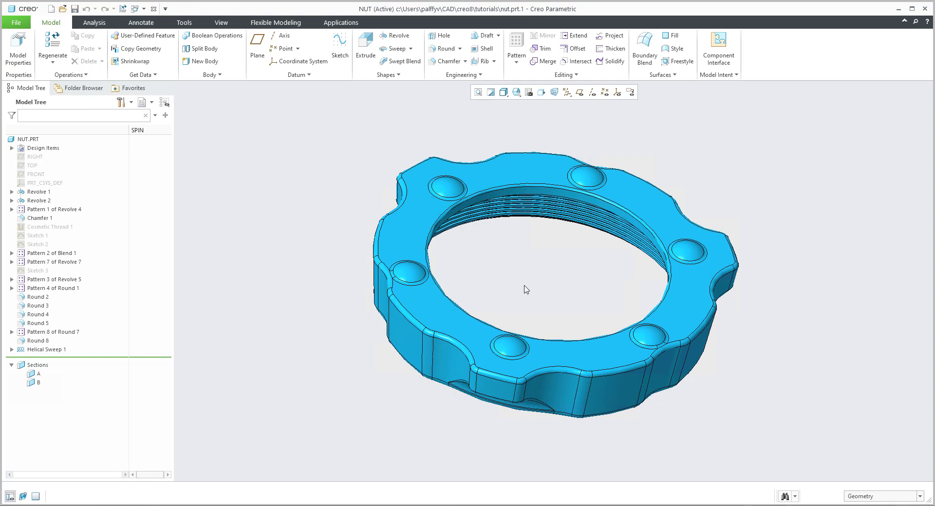
# Create an empty A3 landscape drawing of nut.prt, named NUT after the active part.
pyautogui.hotkey('ctrl', 'n')
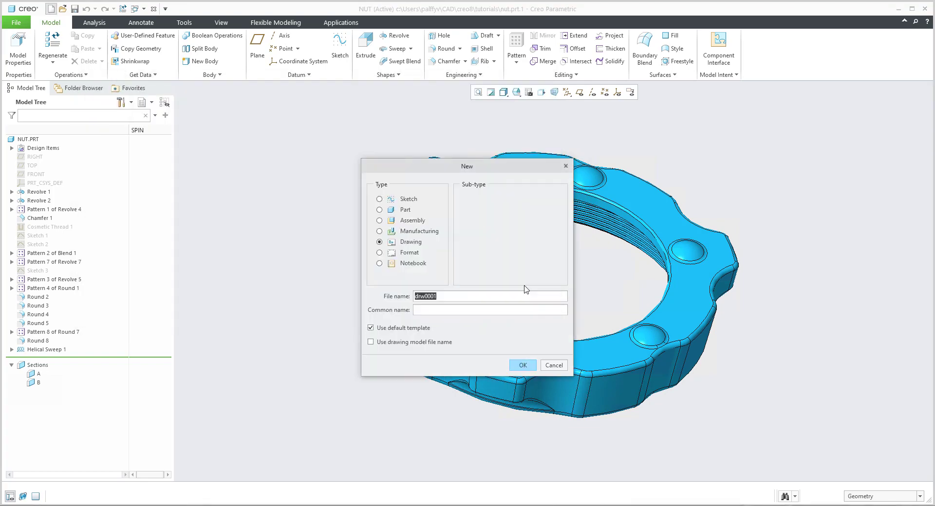
pyautogui.press('Return')
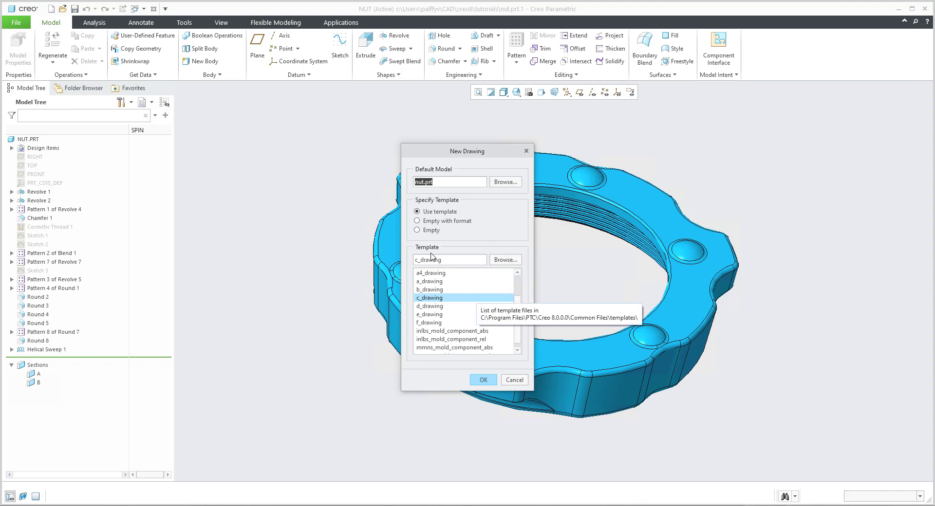
pyautogui.click(418, 229)
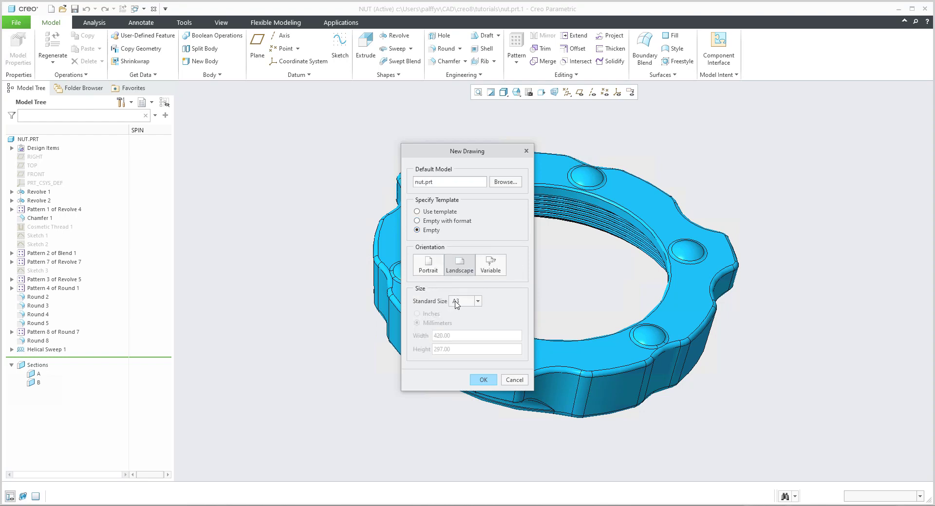
pyautogui.click(460, 302)
pyautogui.click(458, 335)
pyautogui.click(488, 382)
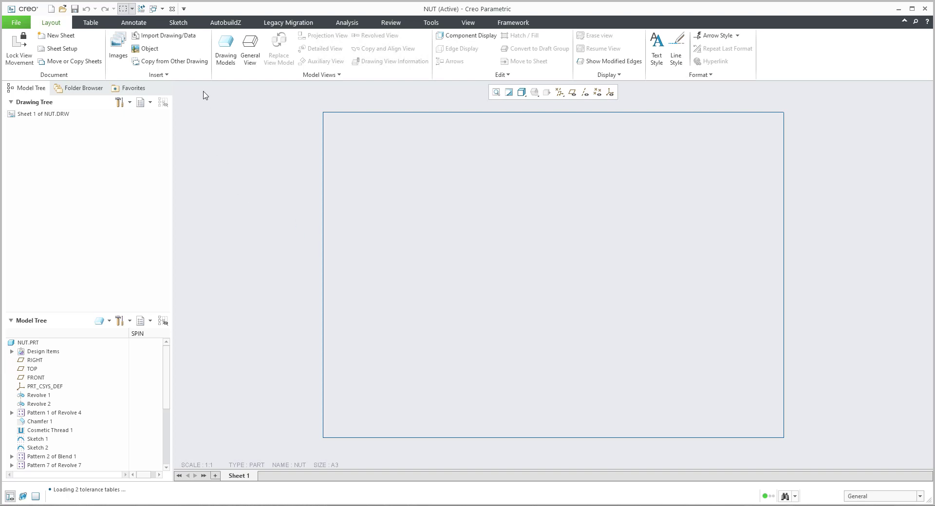
# Return to the MEAT_GRINDER.ASM window, search the commands for "map" and open the Mapkeys dialog.
pyautogui.click(153, 9)
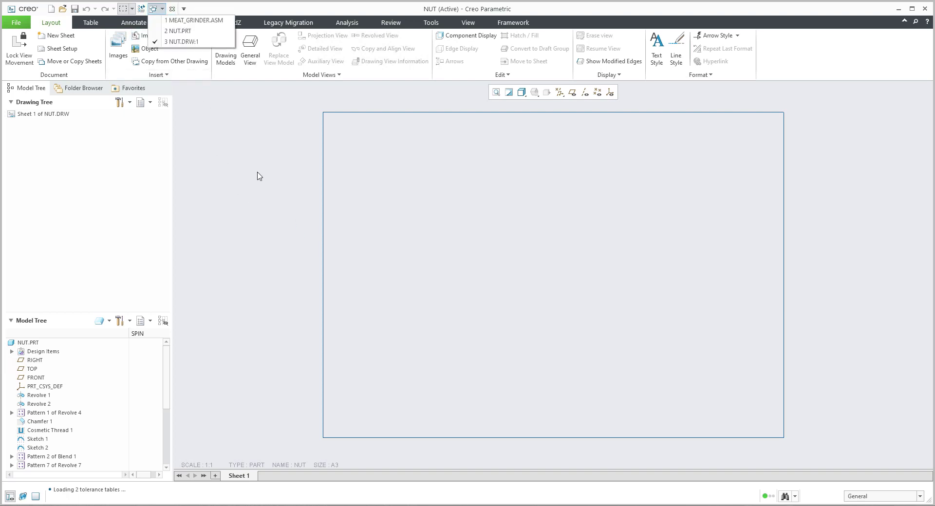
pyautogui.click(173, 20)
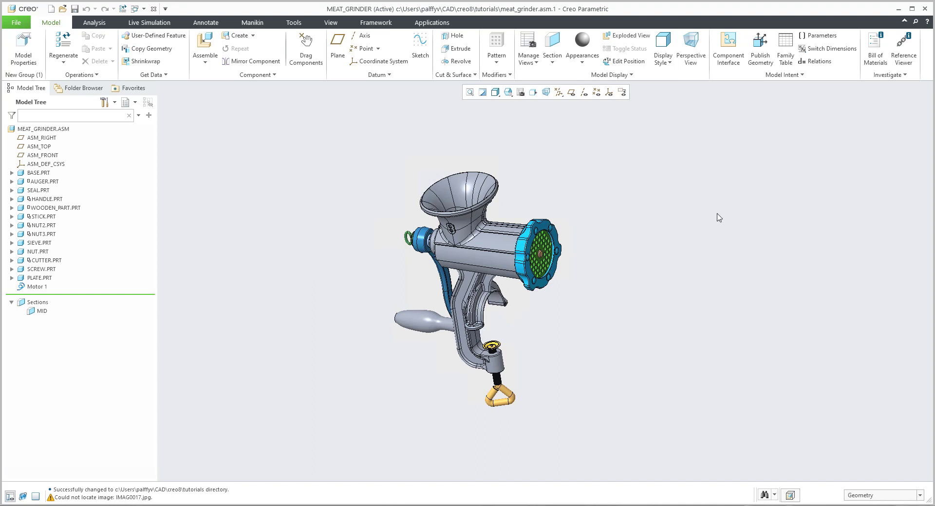
pyautogui.click(916, 22)
pyautogui.write('map')
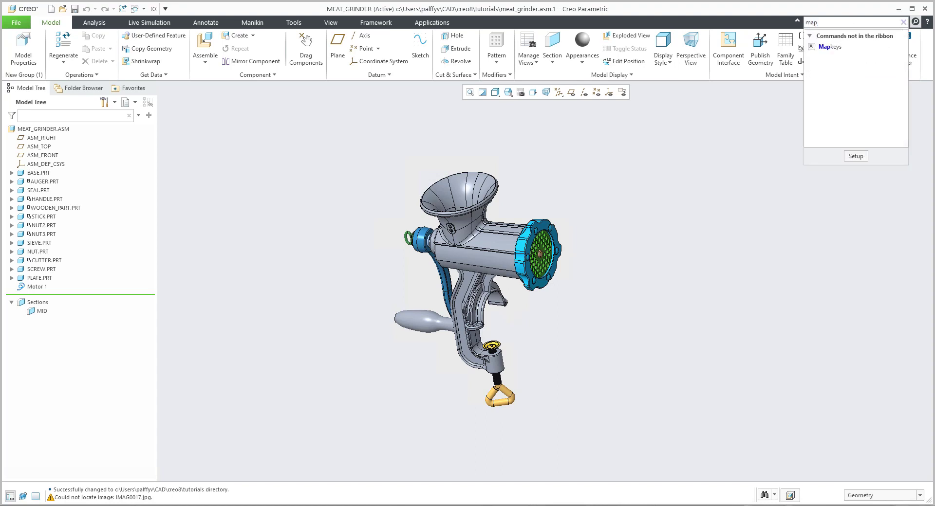
pyautogui.click(828, 48)
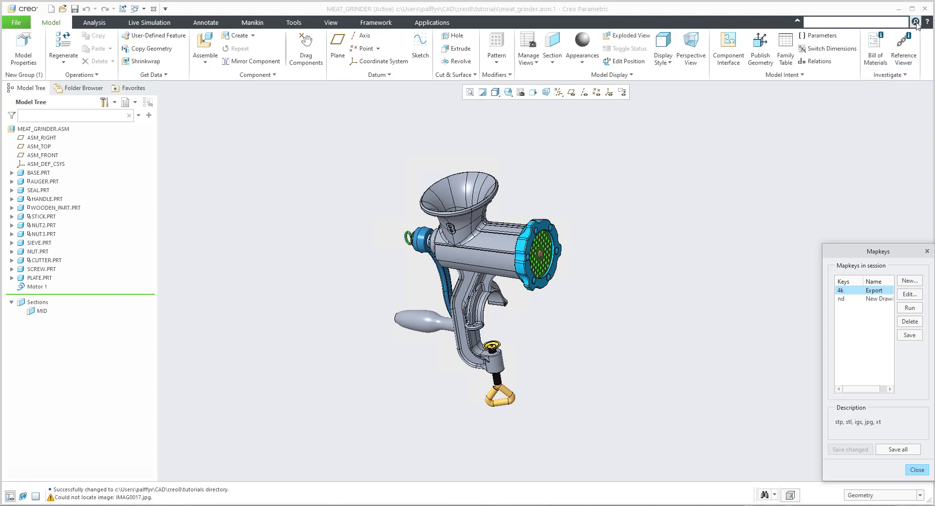
pyautogui.press('Escape')
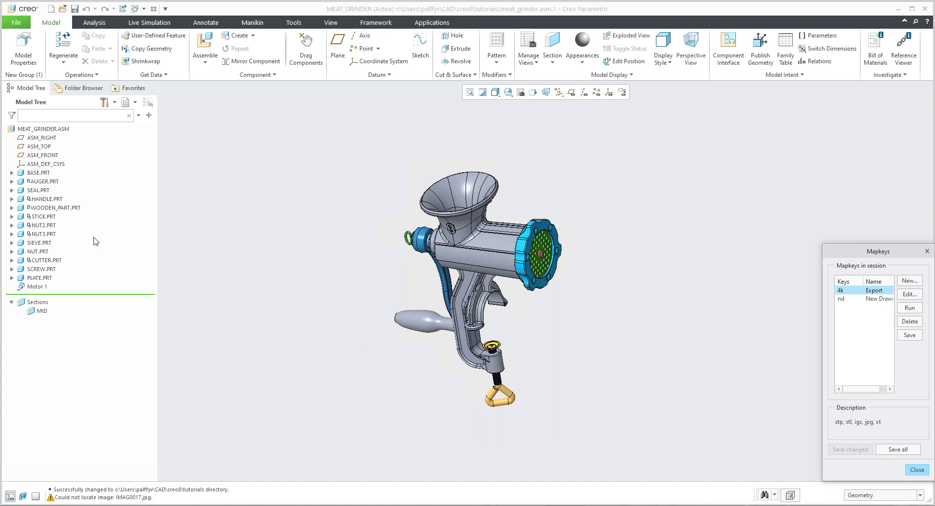
# Start a new mapkey with the keyboard shortcut oi and use "Open Instance" as both its name and description.
pyautogui.click(907, 282)
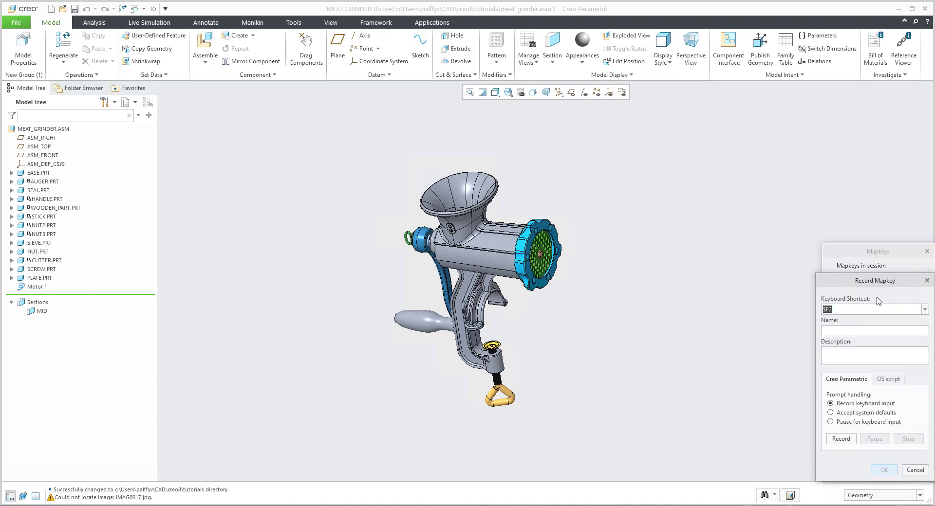
pyautogui.write('oi')
pyautogui.click(840, 331)
pyautogui.write('Open Instance')
pyautogui.press('Return')
pyautogui.hotkey('ctrl', 'c')
pyautogui.click(850, 358)
pyautogui.hotkey('ctrl', 'v')
# Record opening the selected PLATE.PRT component as the mapkey's action, accept the mapkey and close the Mapkeys dialog.
pyautogui.click(35, 279)
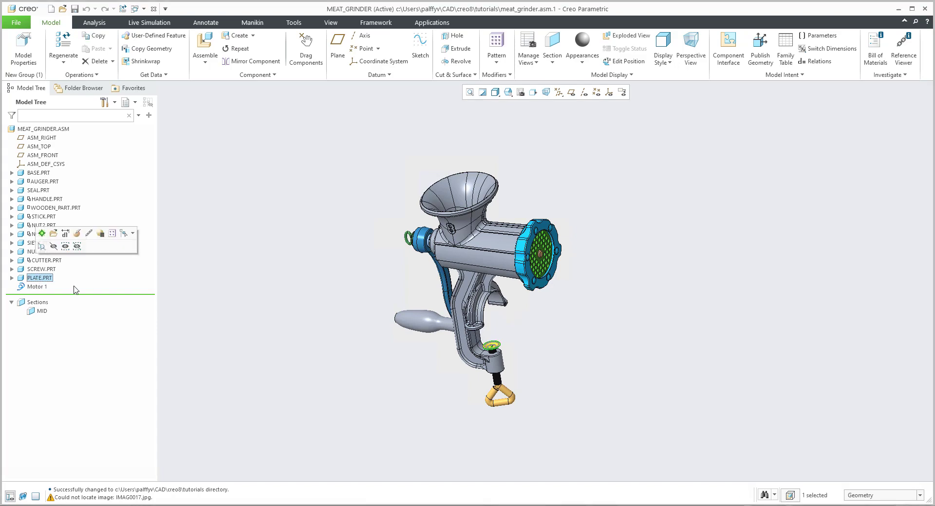
pyautogui.hotkey('alt', 'Tab')
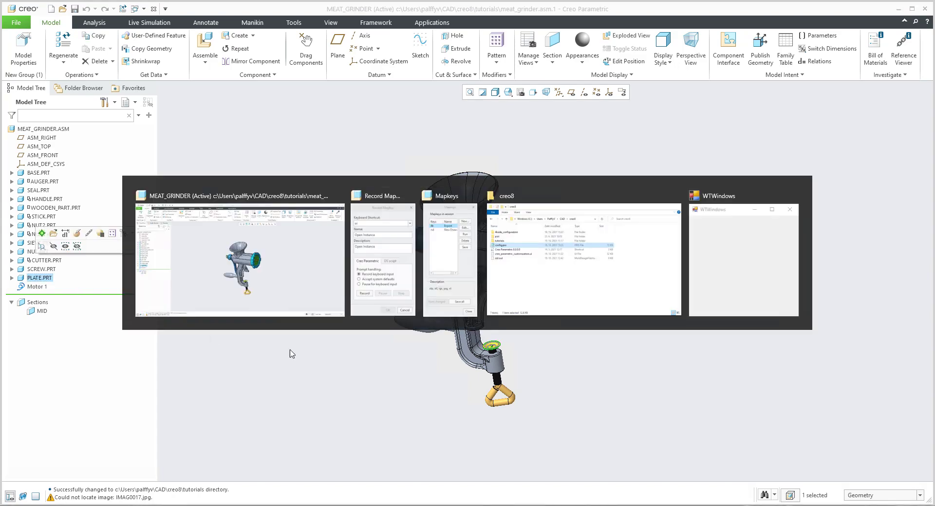
pyautogui.hotkey('alt', 'Tab')
pyautogui.hotkey('alt', 'Tab')
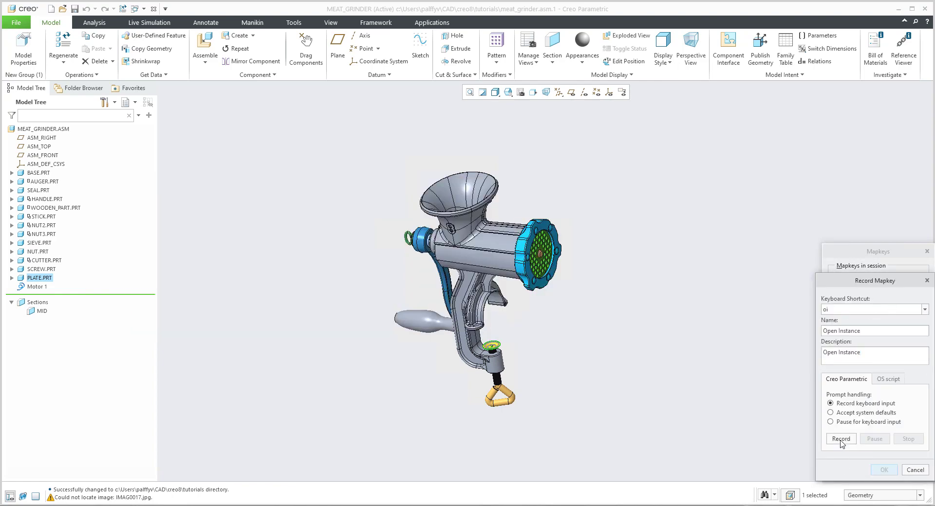
pyautogui.click(841, 440)
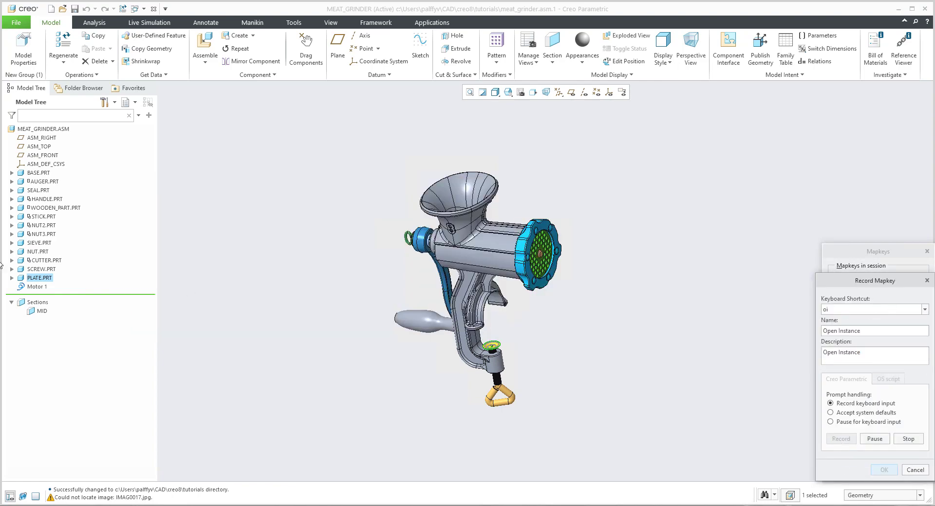
pyautogui.rightClick(47, 282)
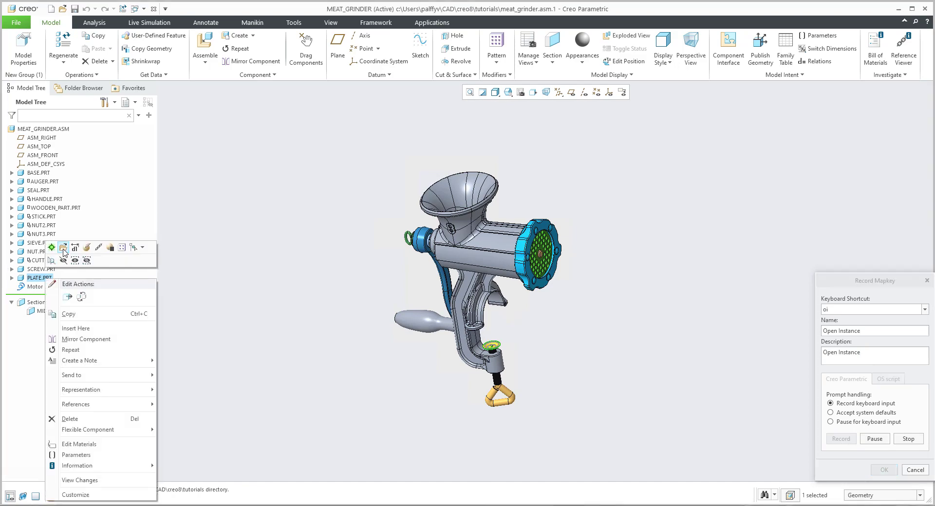
pyautogui.click(61, 250)
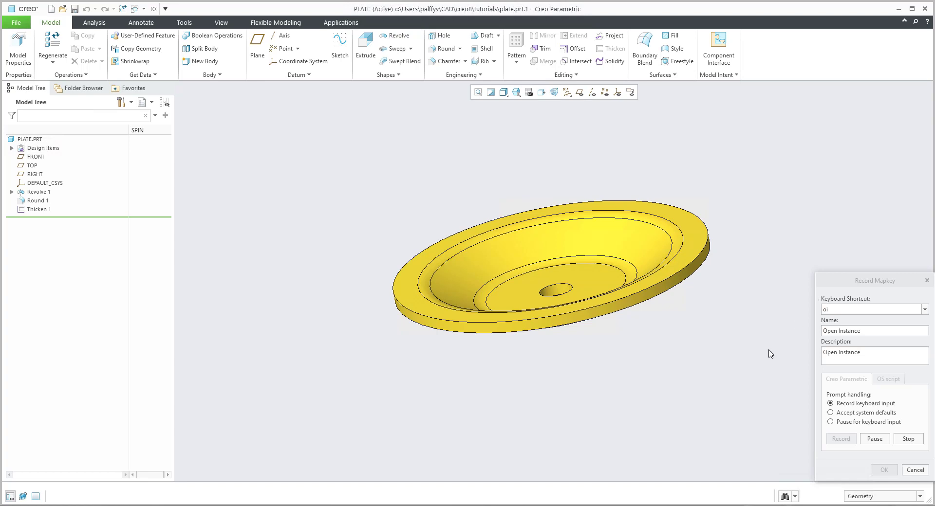
pyautogui.click(908, 439)
pyautogui.click(884, 470)
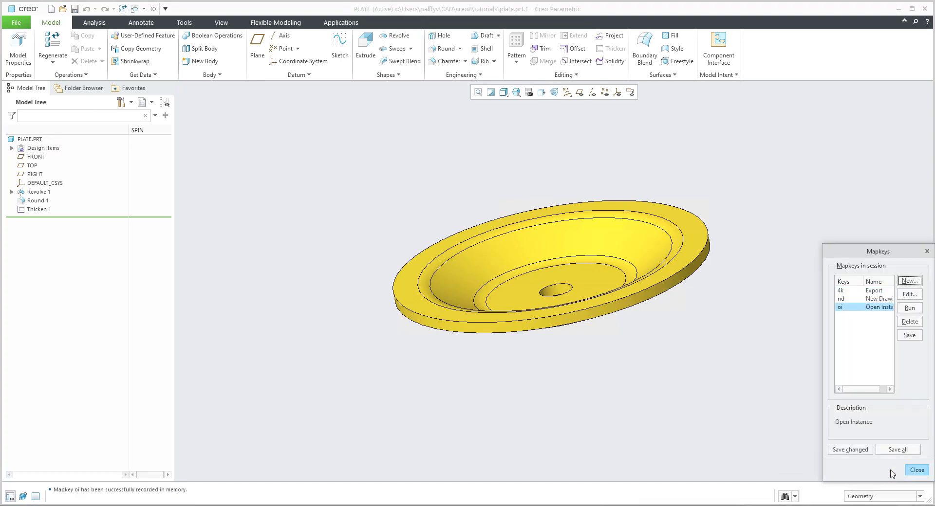
pyautogui.press('Escape')
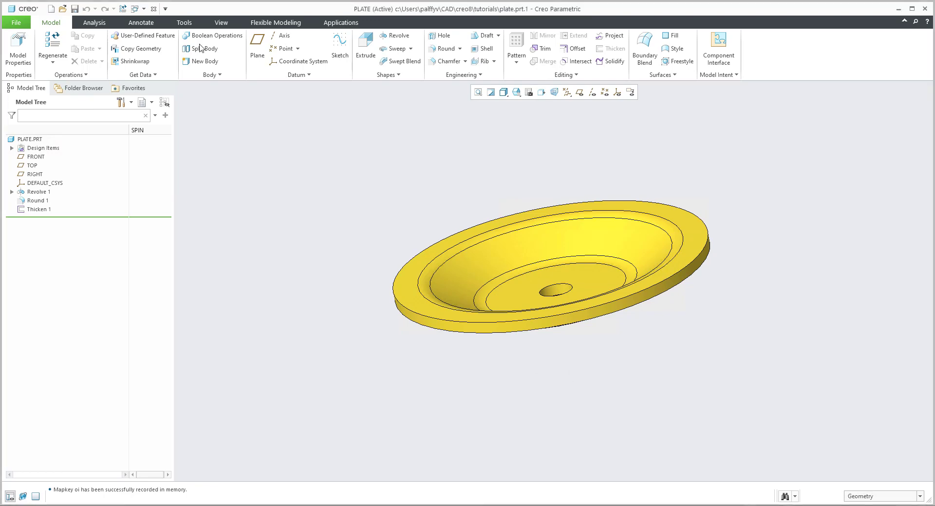
# Close the plate's window and open AUGER.PRT from the assembly with the oi mapkey.
pyautogui.click(153, 9)
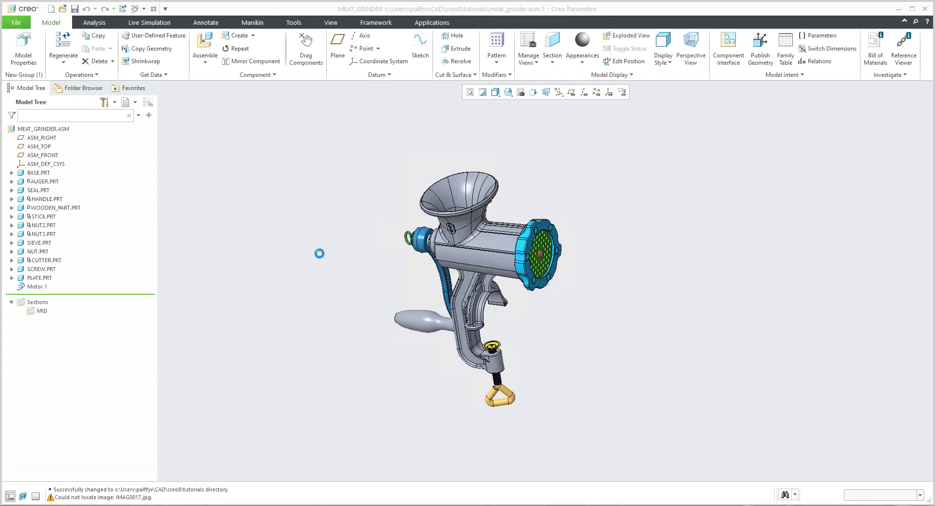
pyautogui.click(45, 182)
pyautogui.press('o')
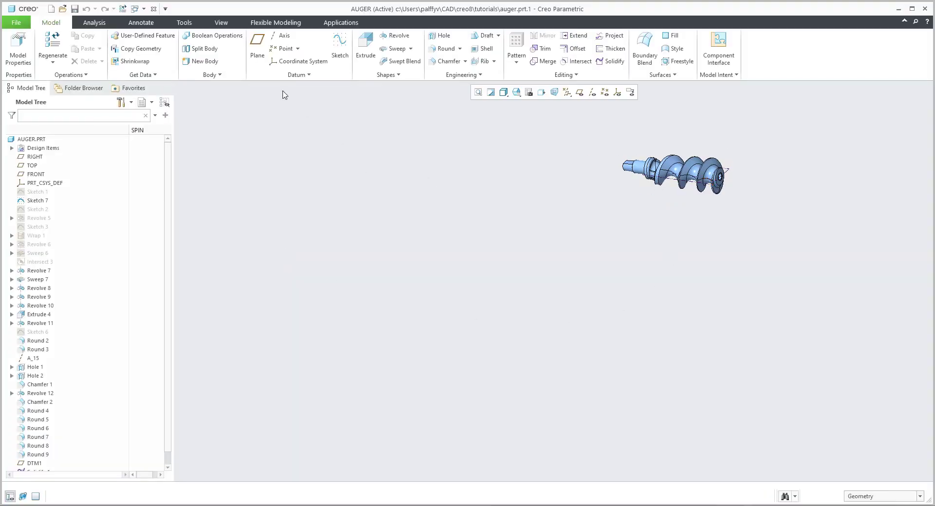
# Close the auger's window and open WOODEN_PART.PRT from the assembly with the oi mapkey.
pyautogui.click(154, 9)
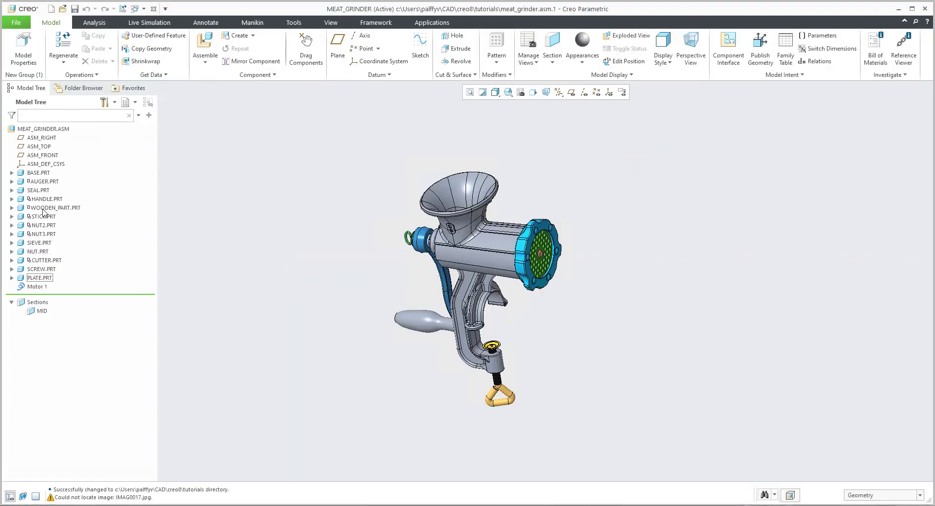
pyautogui.click(44, 208)
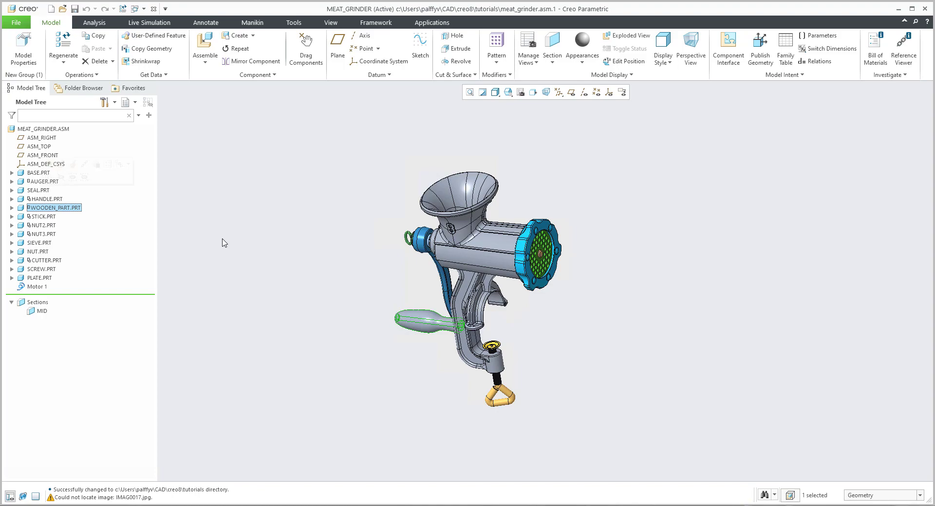
pyautogui.press('o')
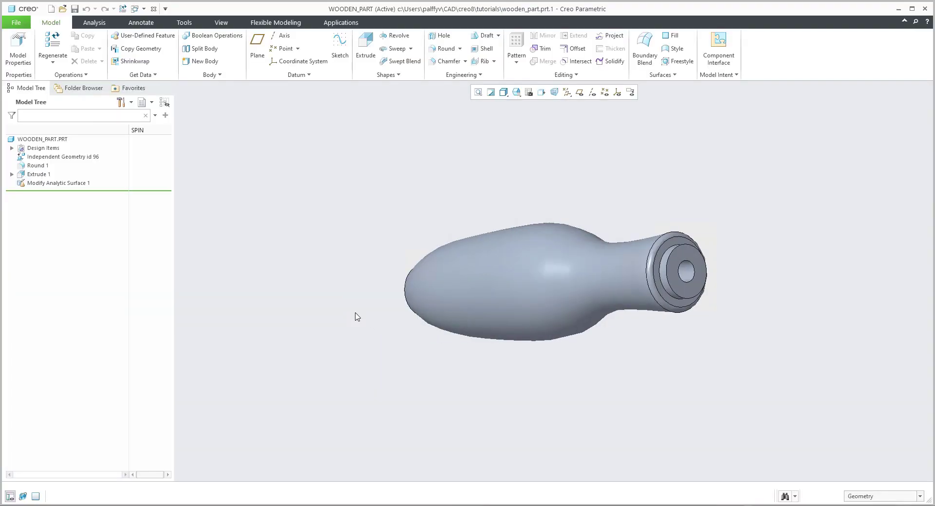
# Close the wooden part's window and open BASE.PRT from the assembly.
pyautogui.click(153, 9)
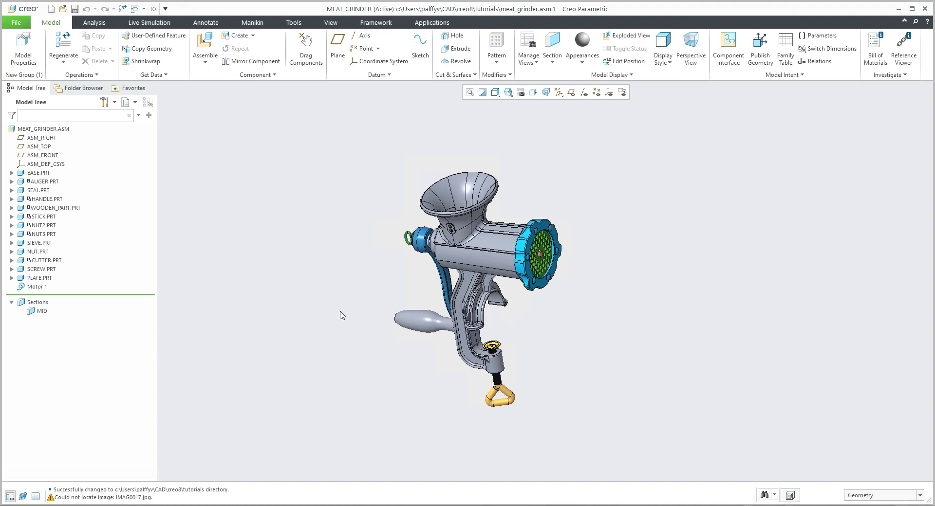
pyautogui.click(38, 269)
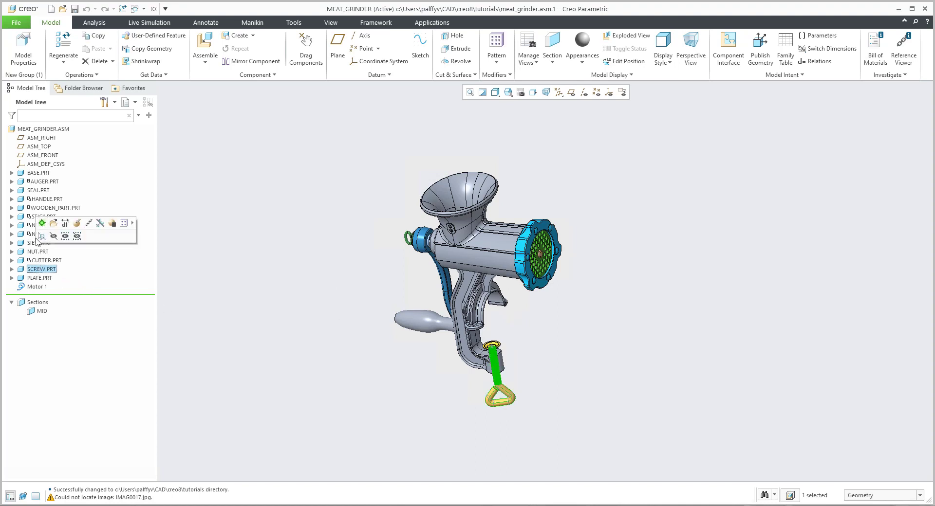
pyautogui.doubleClick(38, 173)
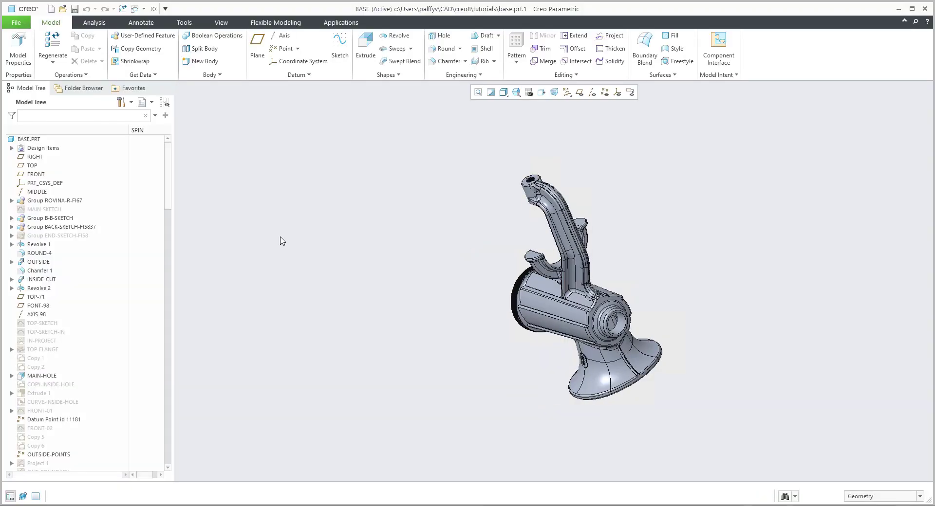
pyautogui.moveTo(581, 283); pyautogui.dragTo(541, 283, button='middle')
pyautogui.scroll(3, 548, 300)
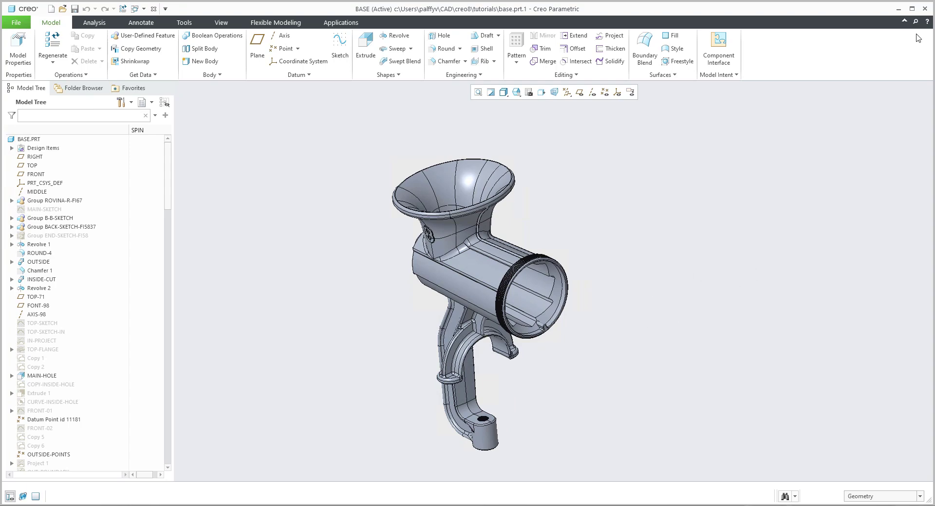
# Return to the Mapkeys dialog and start a new mapkey with the keyboard shortcut .nd.
pyautogui.hotkey('alt', 'Tab')
pyautogui.hotkey('alt', 'Tab')
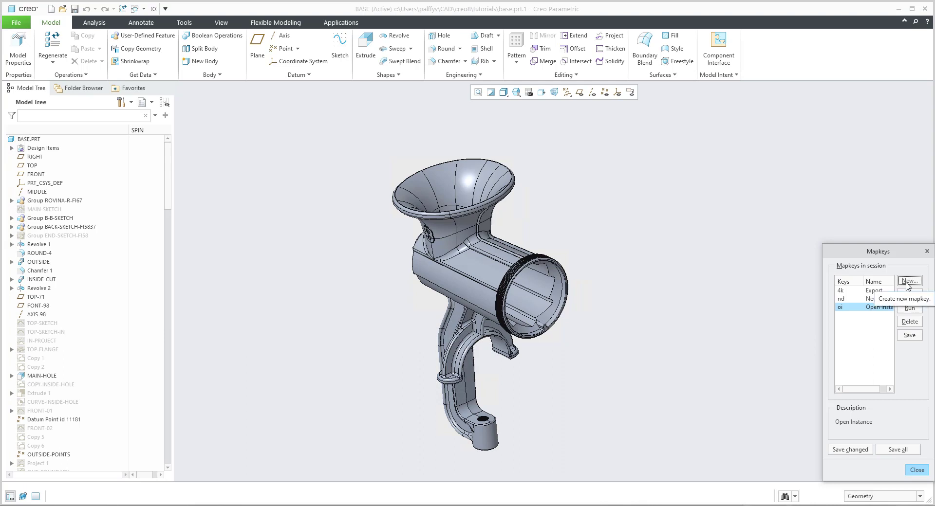
pyautogui.click(907, 282)
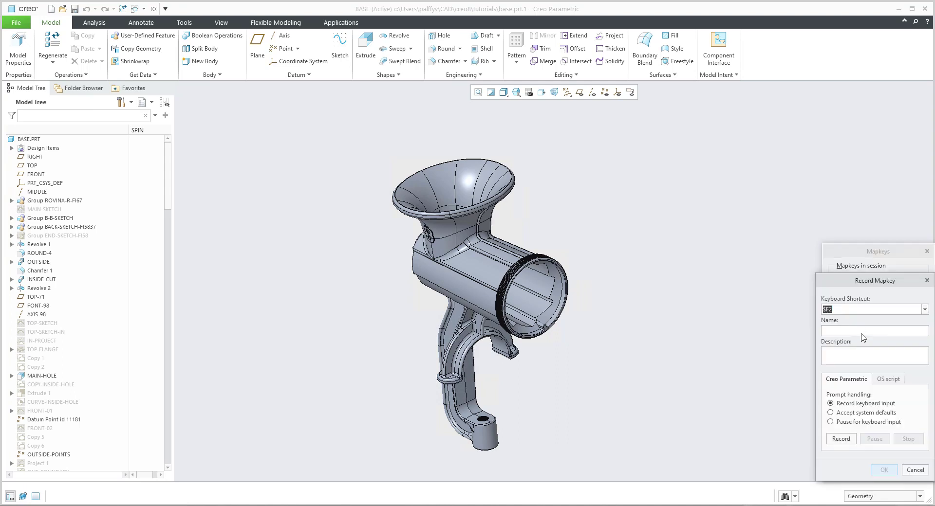
pyautogui.press('BackSpace')
pyautogui.write('.nd')
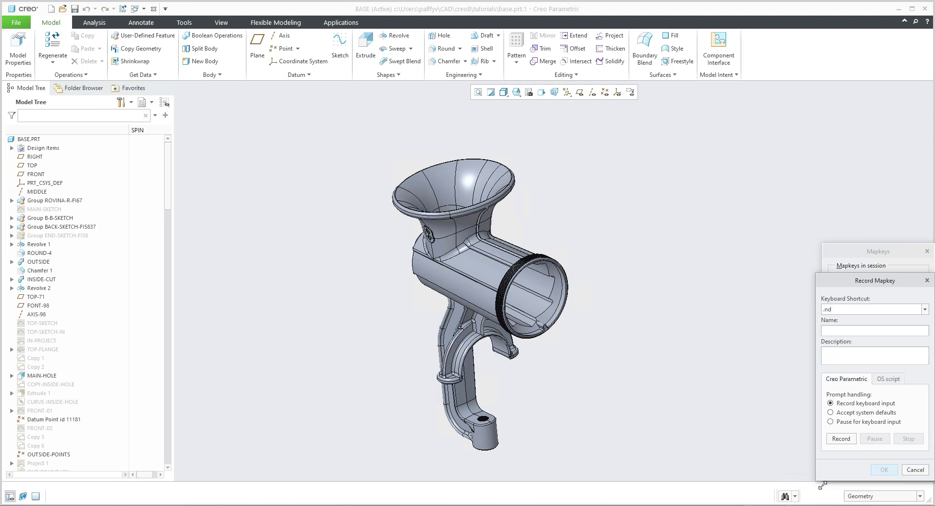
# Record creating an empty A2 landscape drawing named BASE for the base part as the mapkey's action, and accept the mapkey.
pyautogui.click(839, 439)
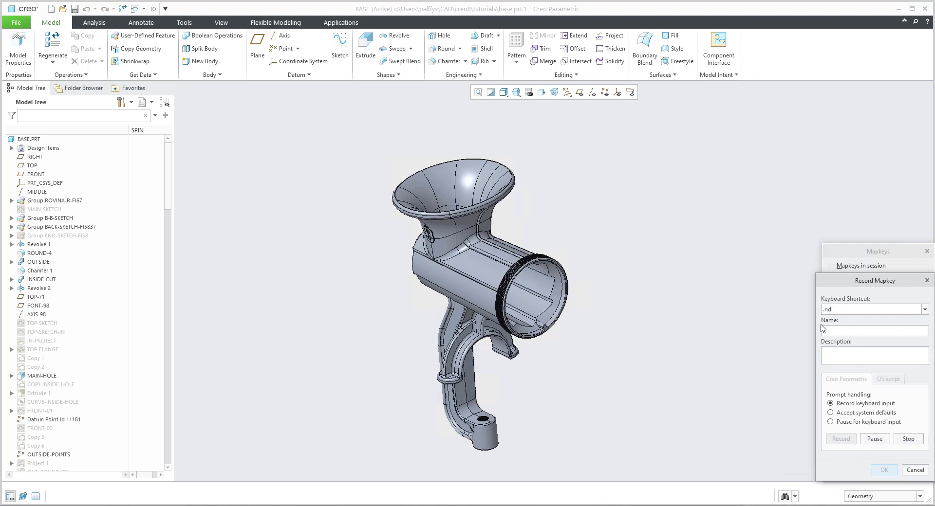
pyautogui.click(687, 12)
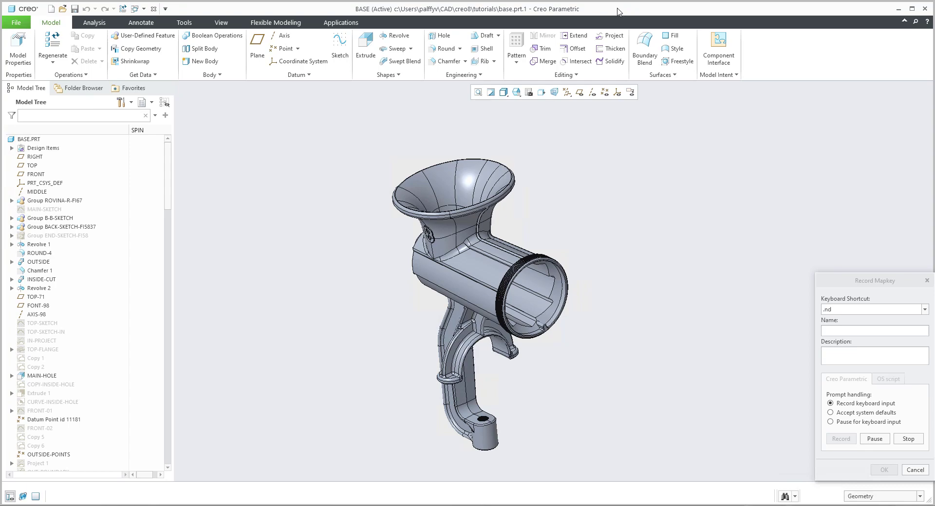
pyautogui.hotkey('ctrl', 'n')
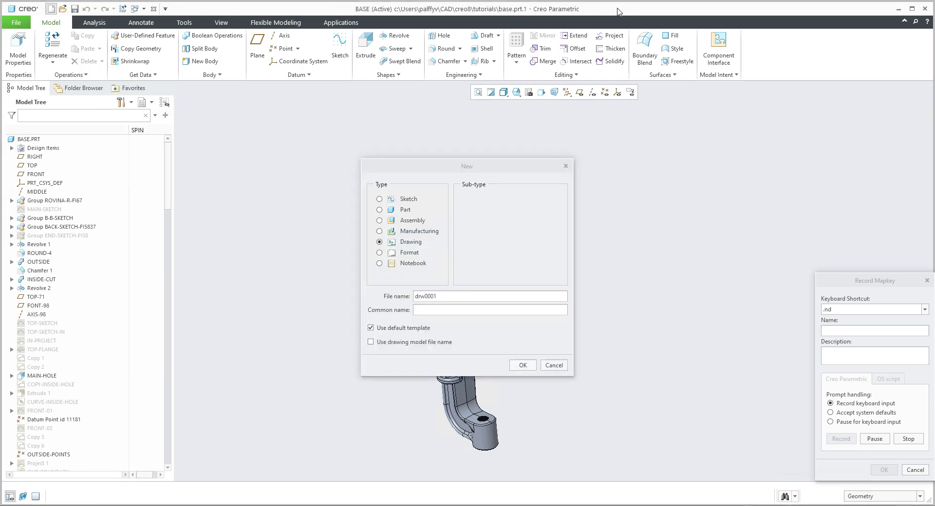
pyautogui.press('Return')
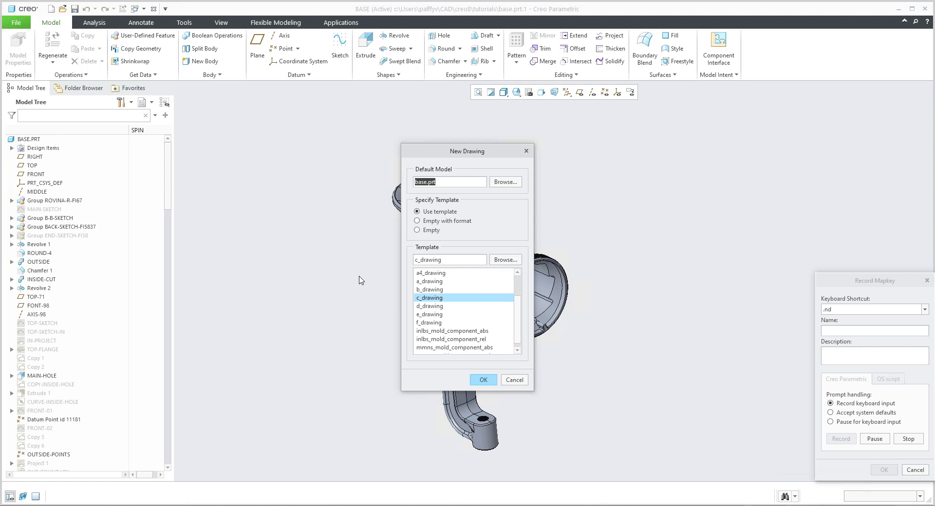
pyautogui.click(423, 231)
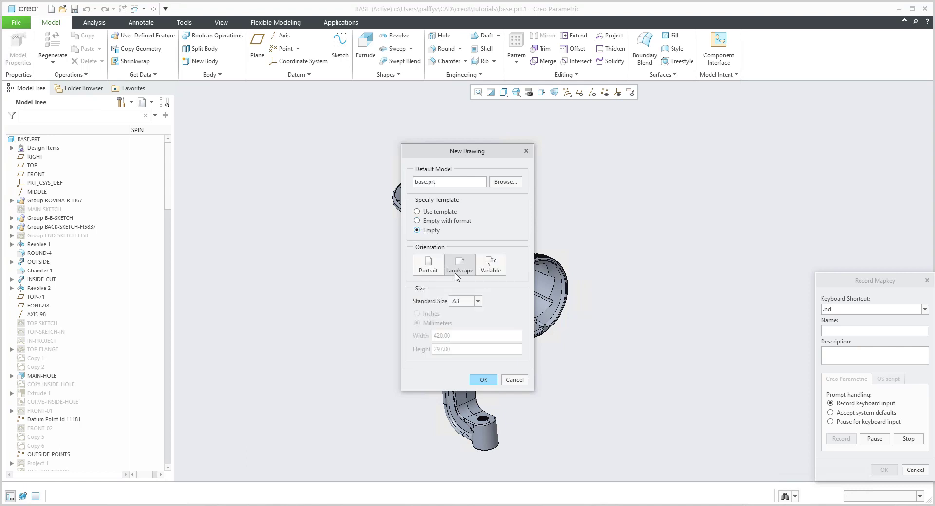
pyautogui.click(466, 302)
pyautogui.click(466, 332)
pyautogui.click(483, 380)
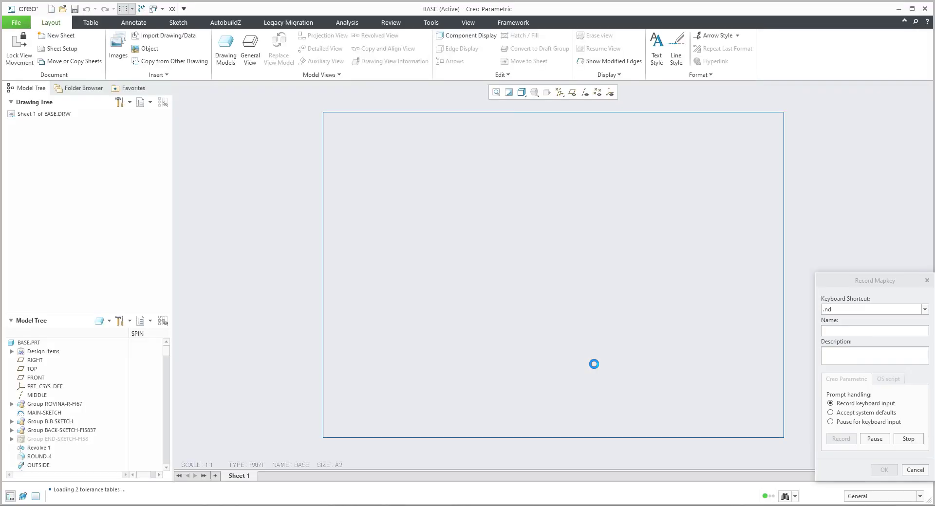
pyautogui.click(908, 440)
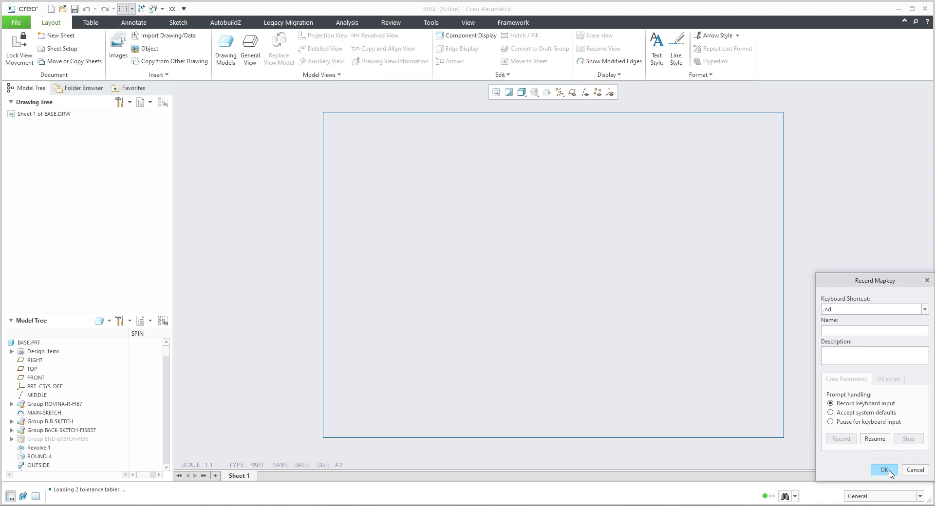
pyautogui.click(884, 470)
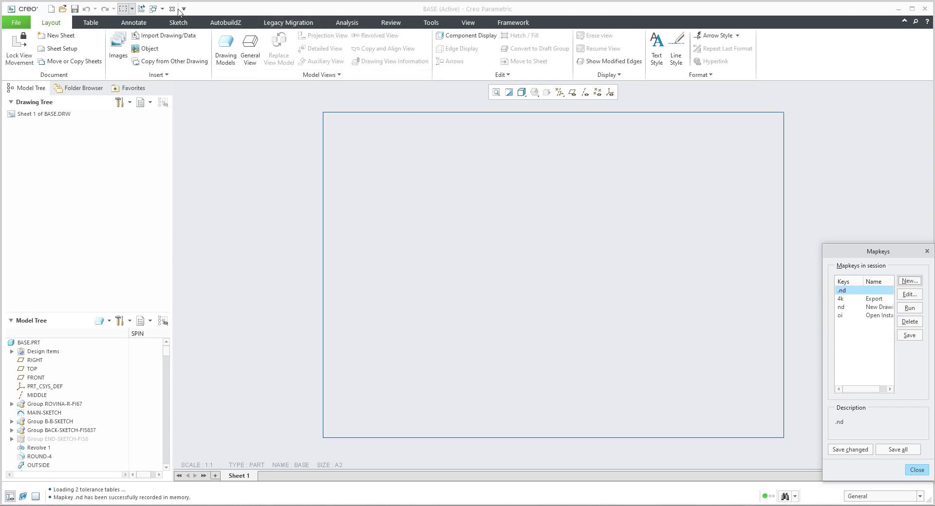
# Close the drawing window, search the commands for "erase" and erase all objects that are not displayed from the session.
pyautogui.click(173, 9)
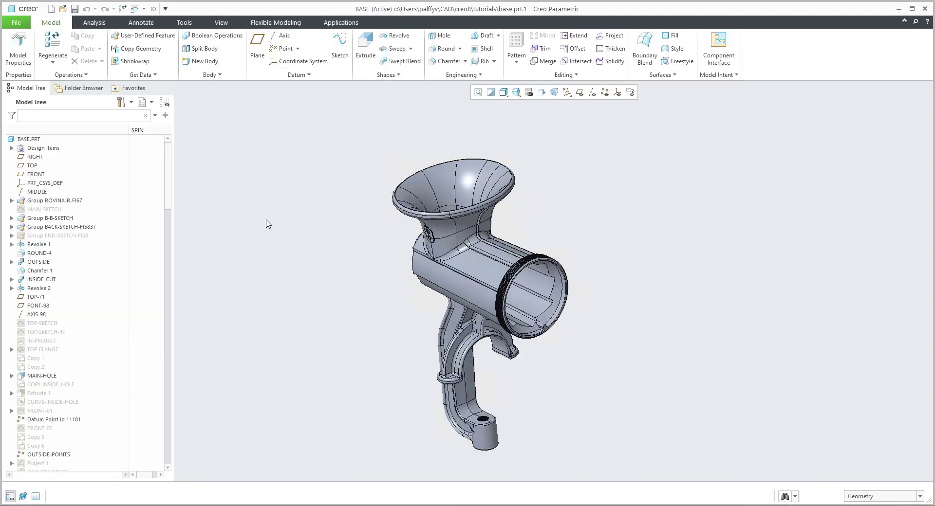
pyautogui.click(915, 22)
pyautogui.write('e')
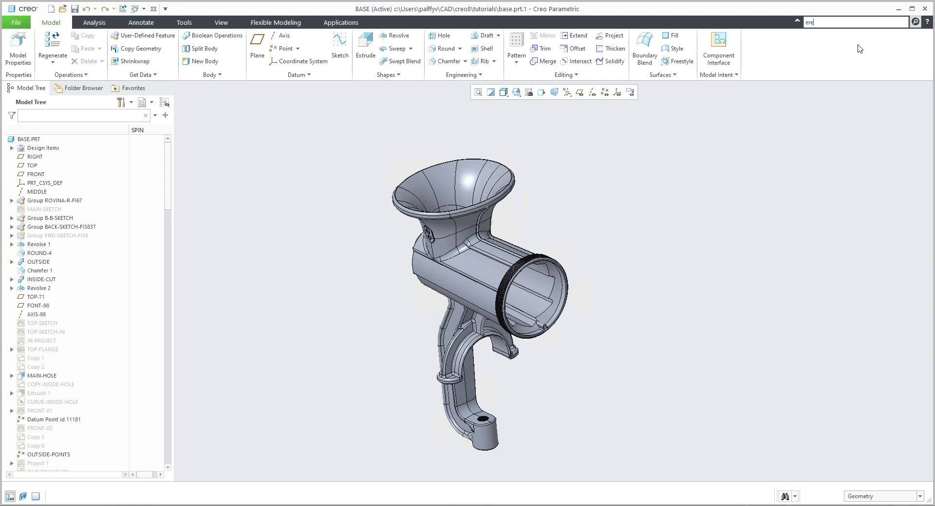
pyautogui.write('rose')
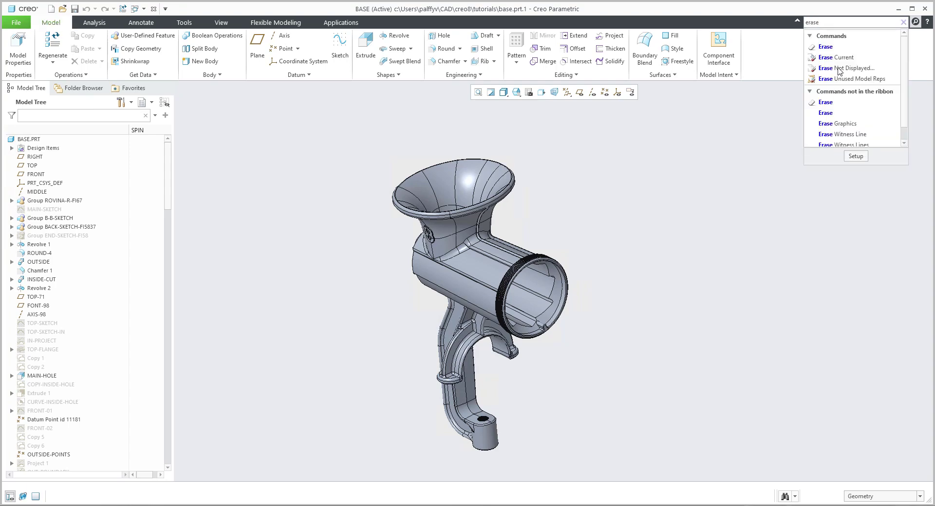
pyautogui.click(839, 72)
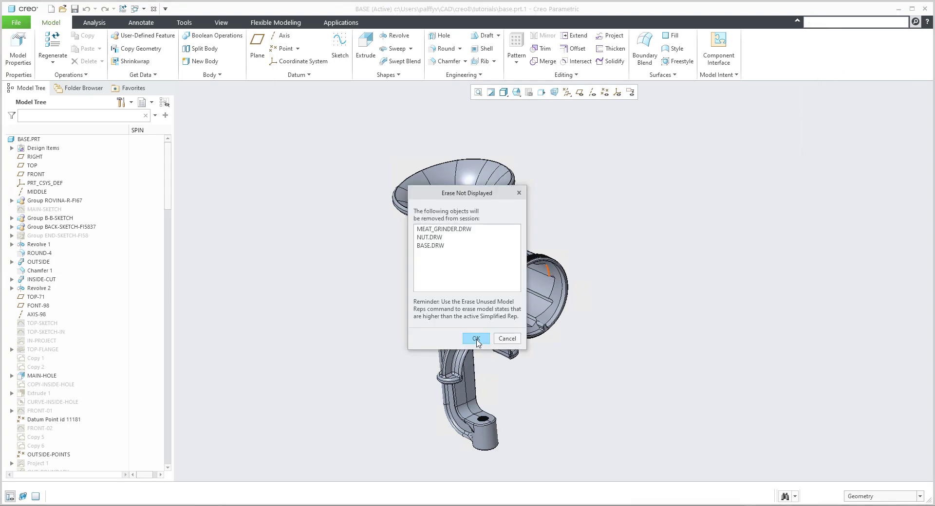
pyautogui.click(477, 341)
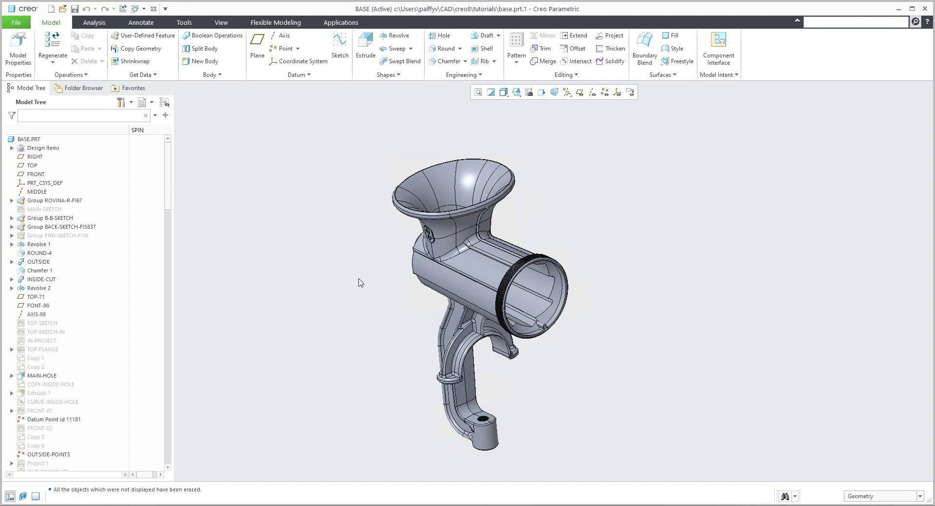
# Create a drawing of the base part with the .nd mapkey and close both the drawing and the base windows.
pyautogui.hotkey('ctrl', 'n')
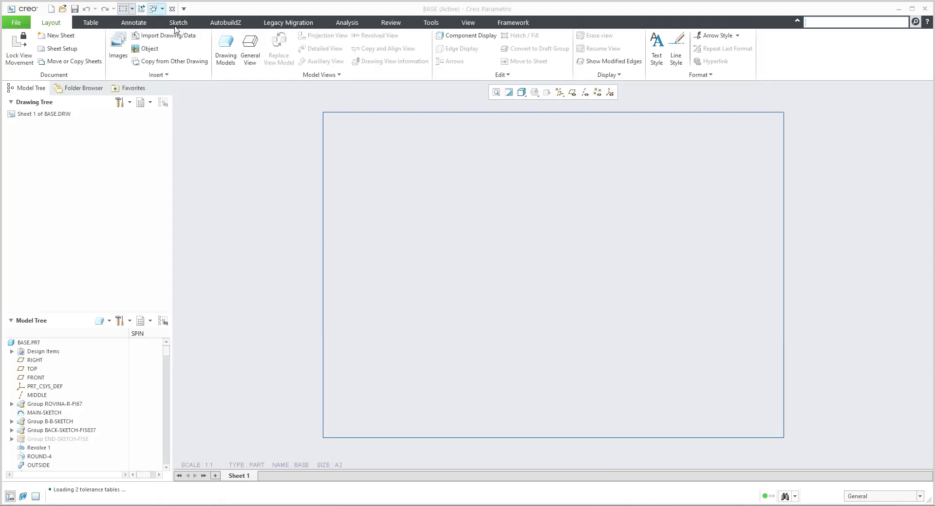
pyautogui.click(172, 9)
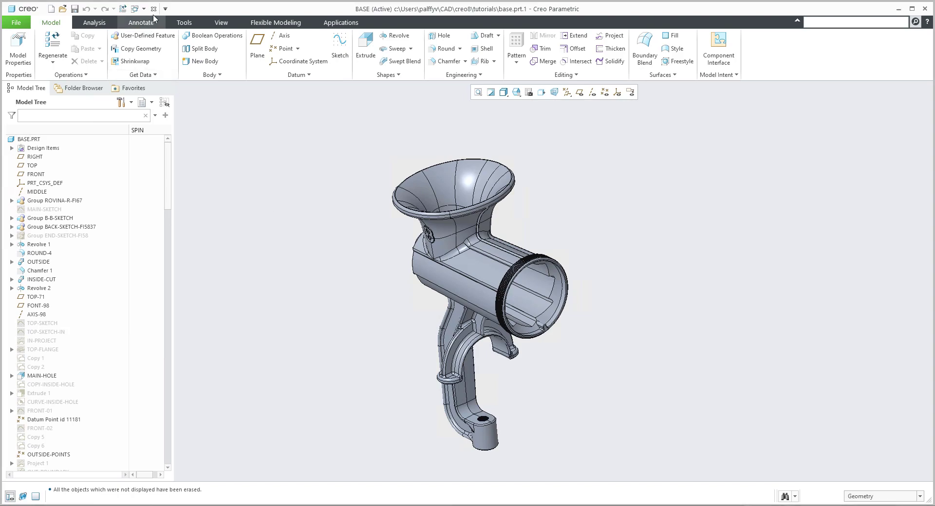
pyautogui.click(154, 9)
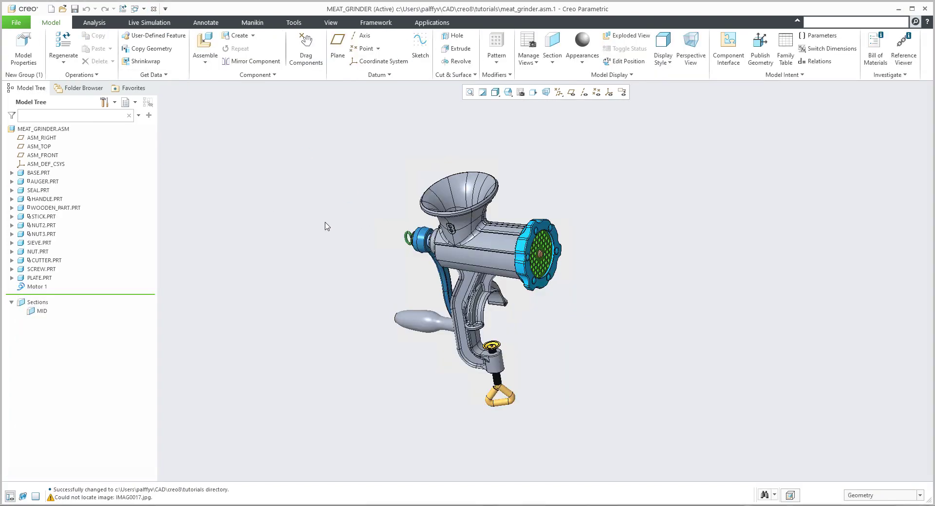
# Open SIEVE.PRT from the assembly and try to create its drawing with the .nd mapkey.
pyautogui.click(38, 243)
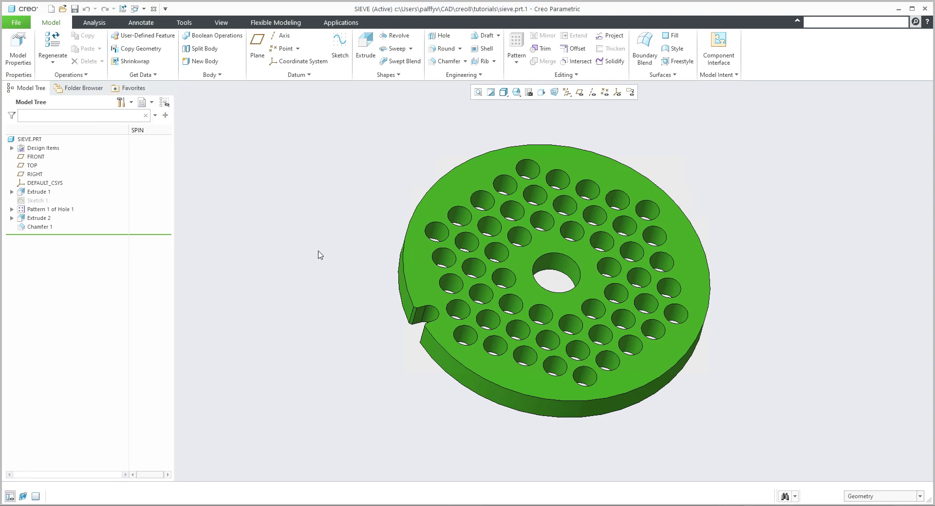
pyautogui.hotkey('ctrl', 'n')
pyautogui.press('Return')
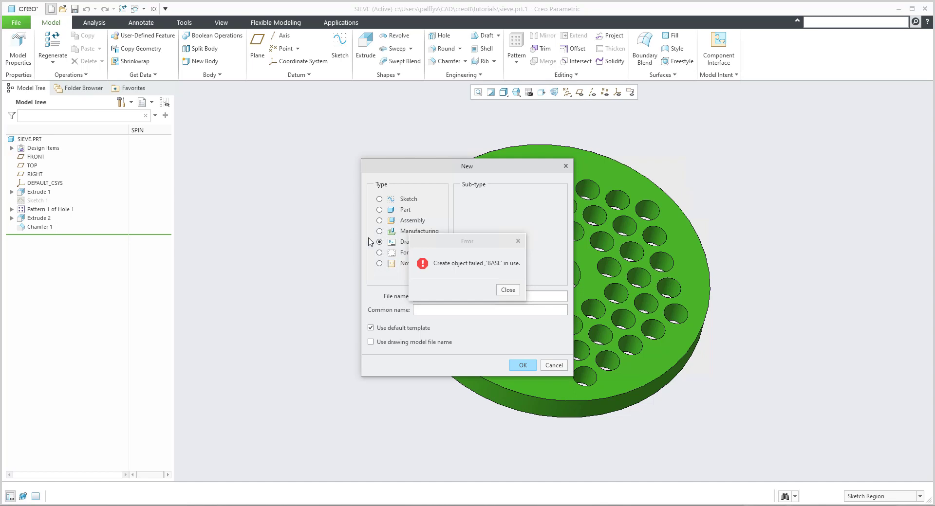
pyautogui.click(509, 293)
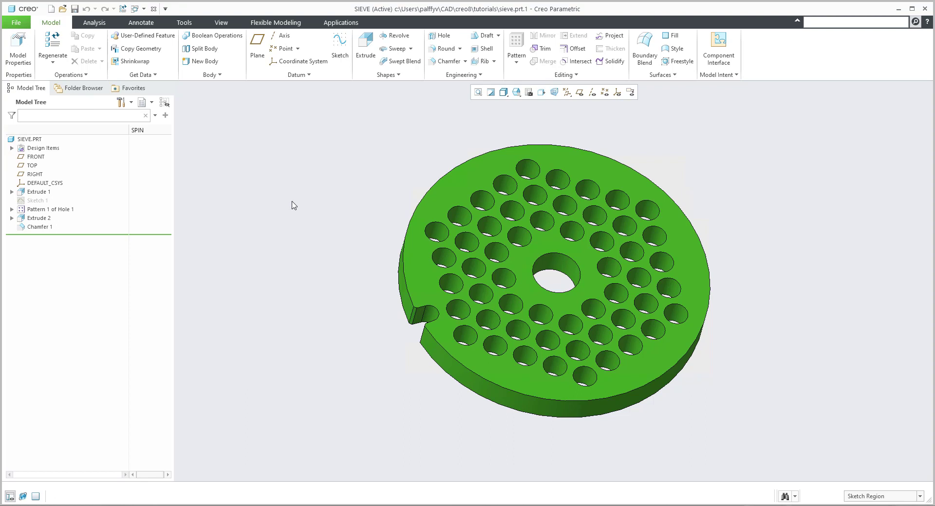
pyautogui.hotkey('ctrl', 'n')
pyautogui.press('Return')
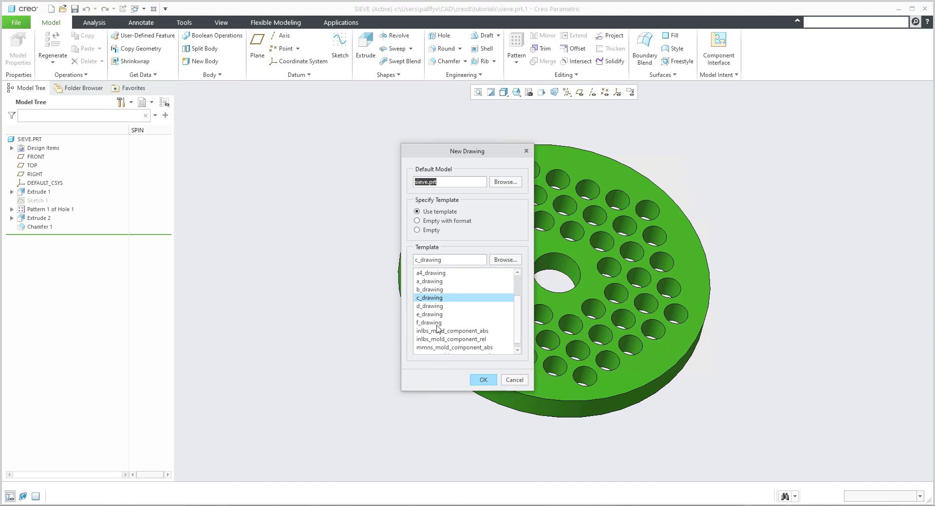
pyautogui.click(514, 380)
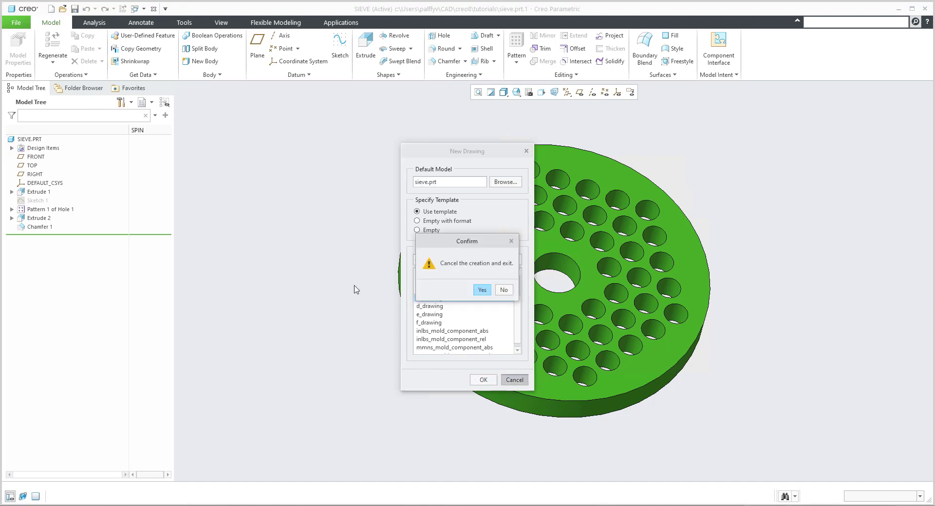
pyautogui.click(481, 293)
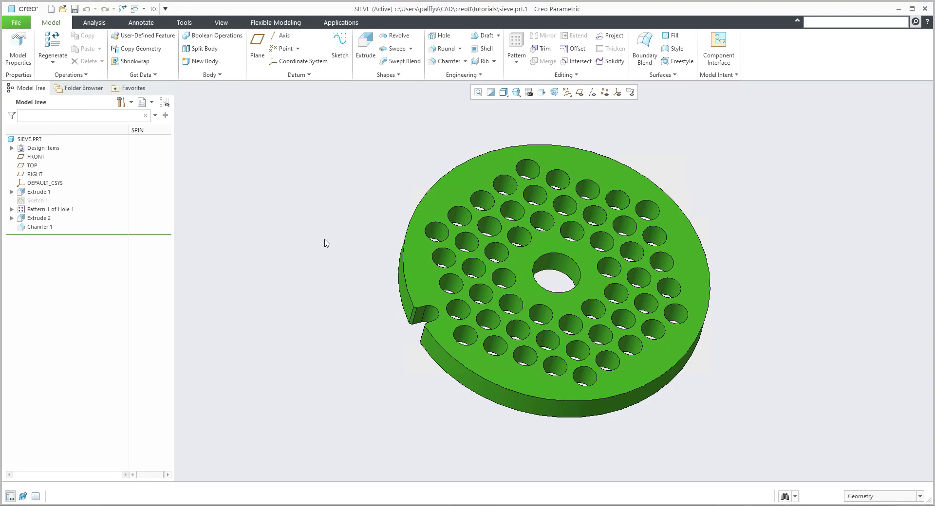
# Start a new drawing of the sieve part as far as its template settings.
pyautogui.hotkey('alt', 'Tab')
pyautogui.hotkey('alt', 'Tab')
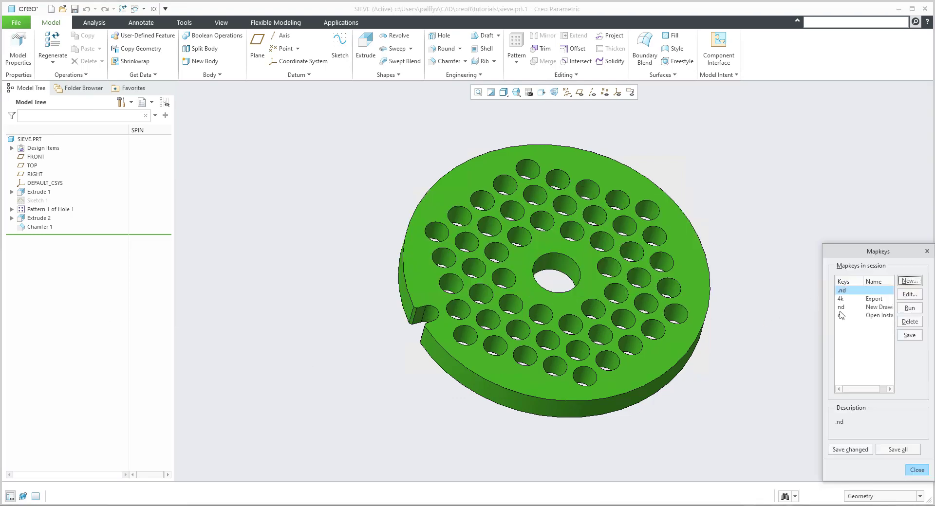
pyautogui.click(736, 7)
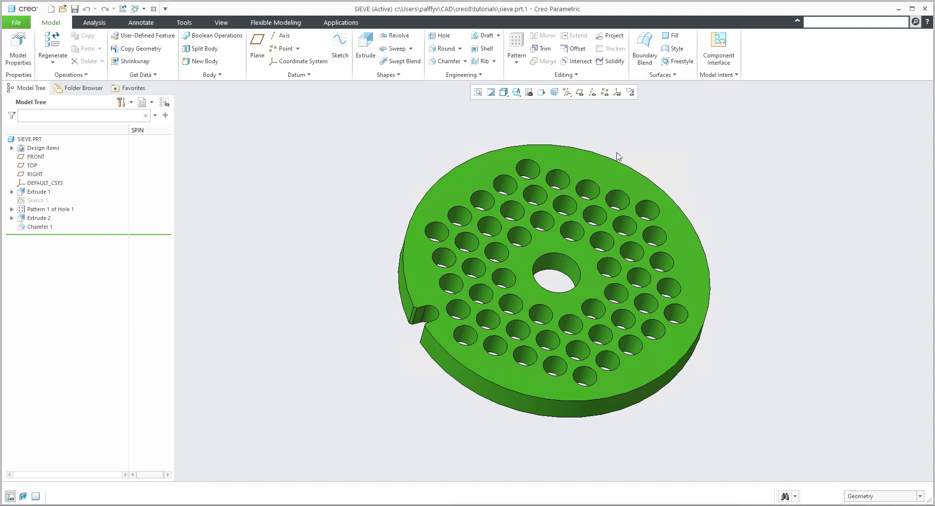
pyautogui.press('F5')
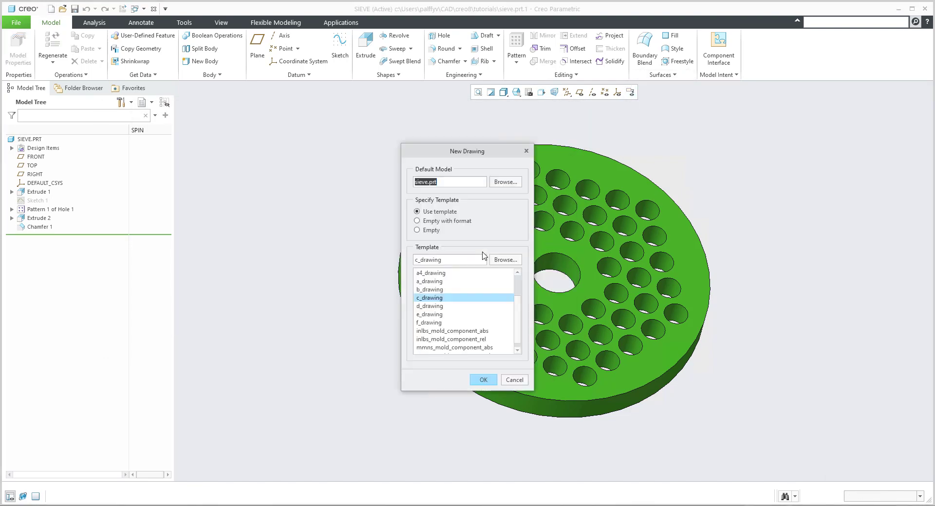
# Create a new mapkey with the keyboard shortcut xx and start recording it.
pyautogui.hotkey('alt', 'Tab')
pyautogui.hotkey('alt', 'Tab')
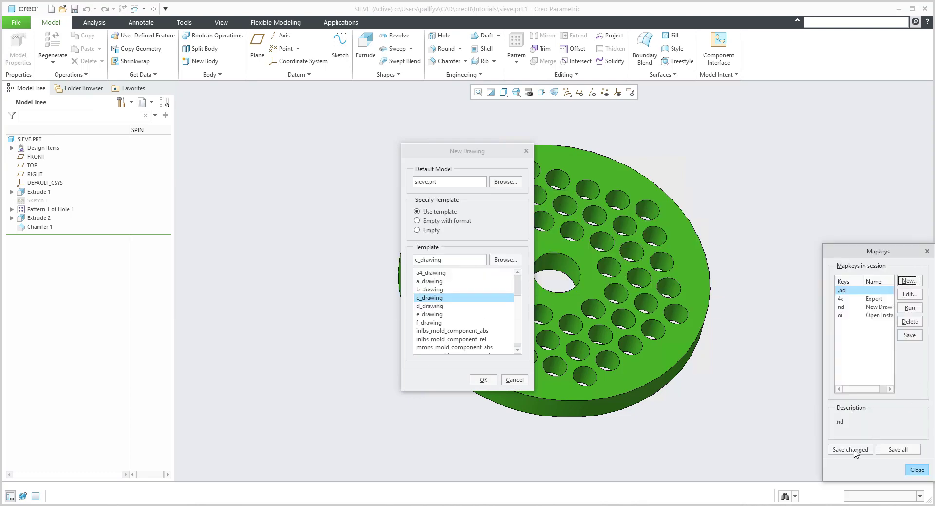
pyautogui.click(909, 282)
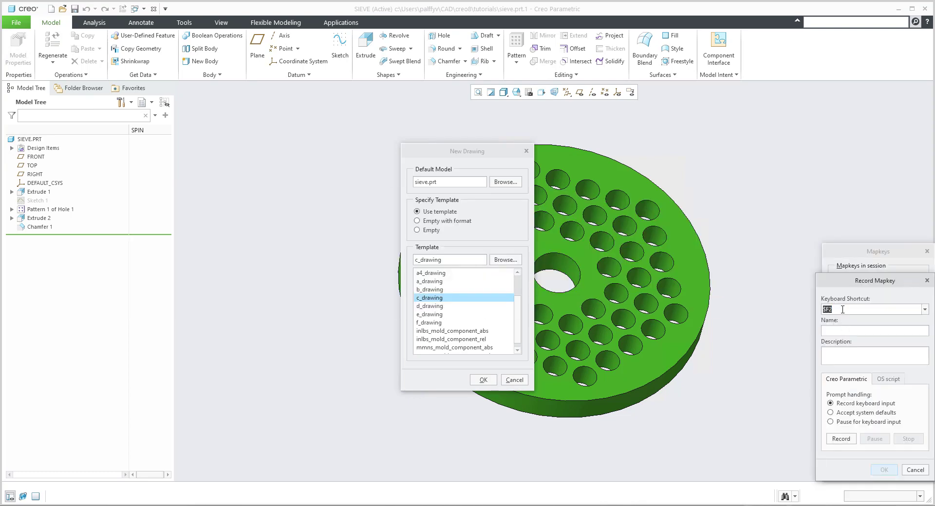
pyautogui.write('xx')
pyautogui.click(841, 442)
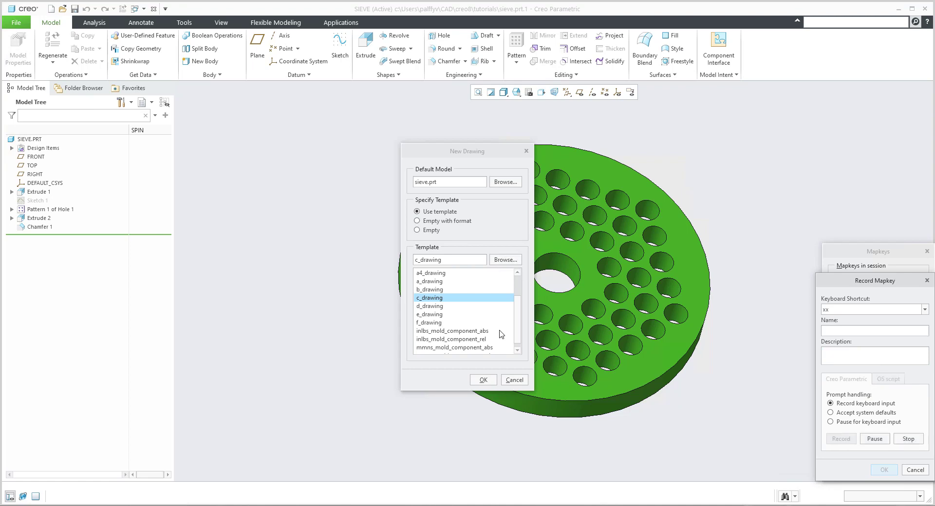
# Record creating the sieve drawing as an empty A1 landscape sheet.
pyautogui.click(422, 233)
pyautogui.click(462, 302)
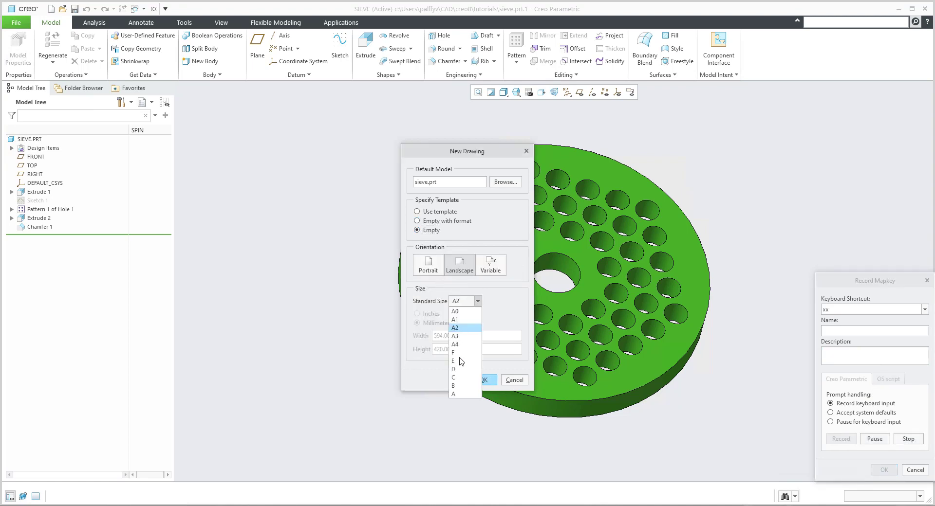
pyautogui.click(455, 318)
pyautogui.click(482, 380)
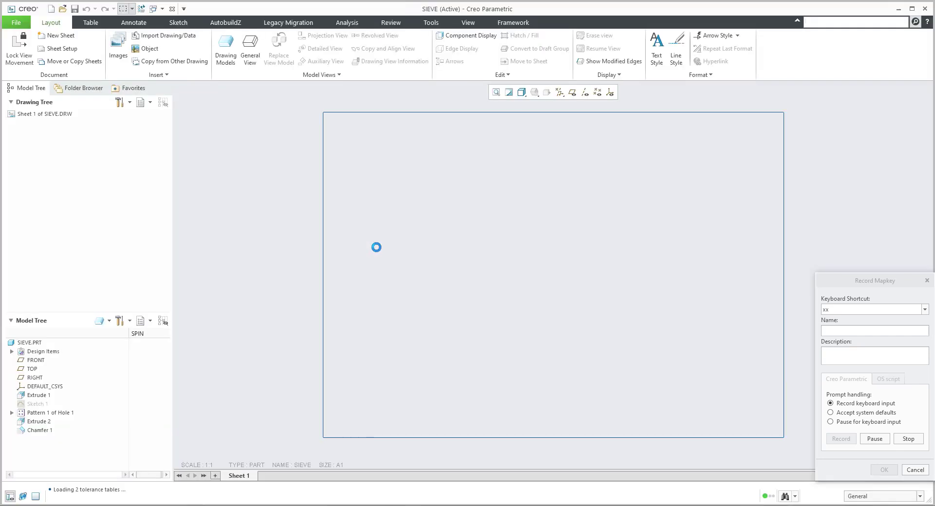
# Pause the mapkey recording with the resume prompt "add view".
pyautogui.click(874, 440)
pyautogui.moveTo(831, 400); pyautogui.dragTo(501, 263)
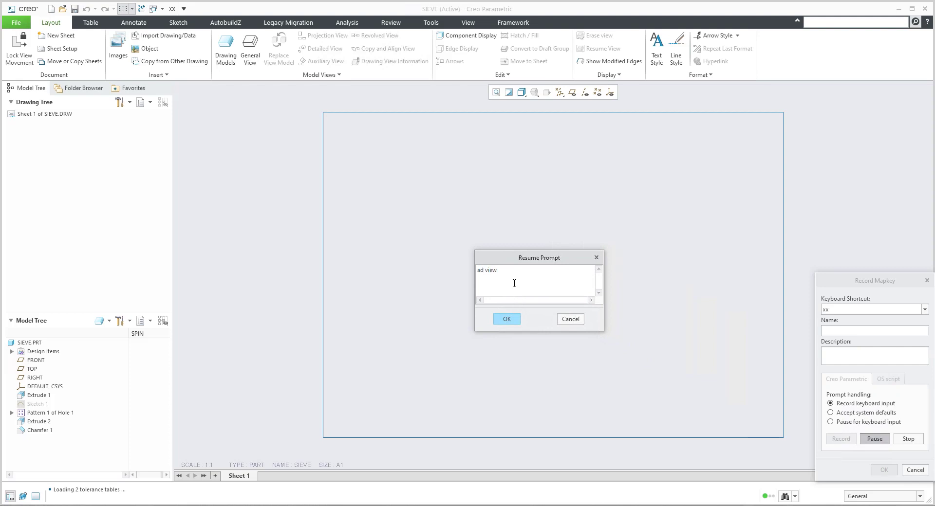
pyautogui.write('d')
pyautogui.click(507, 320)
# Place a general view of the sieve with No Combined State near the sheet's centre, resume recording and accept the view.
pyautogui.click(249, 49)
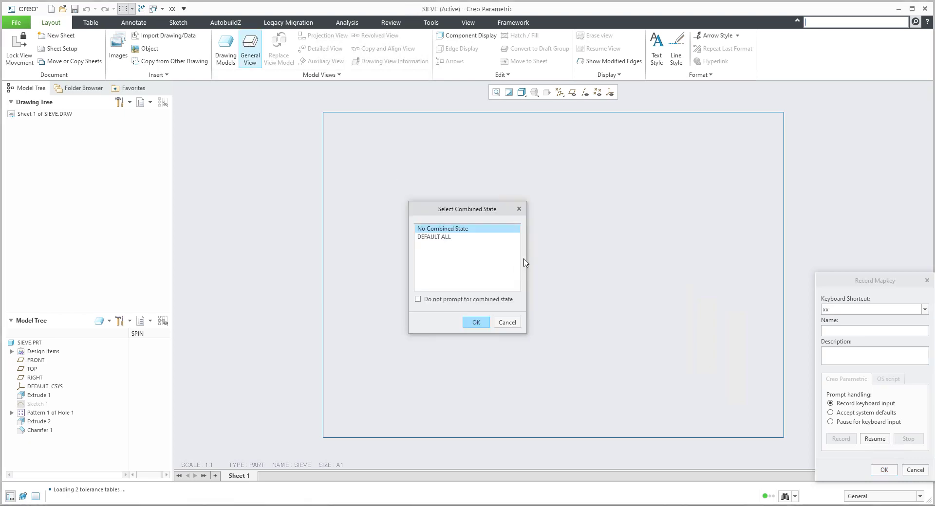
pyautogui.click(475, 322)
pyautogui.click(514, 316)
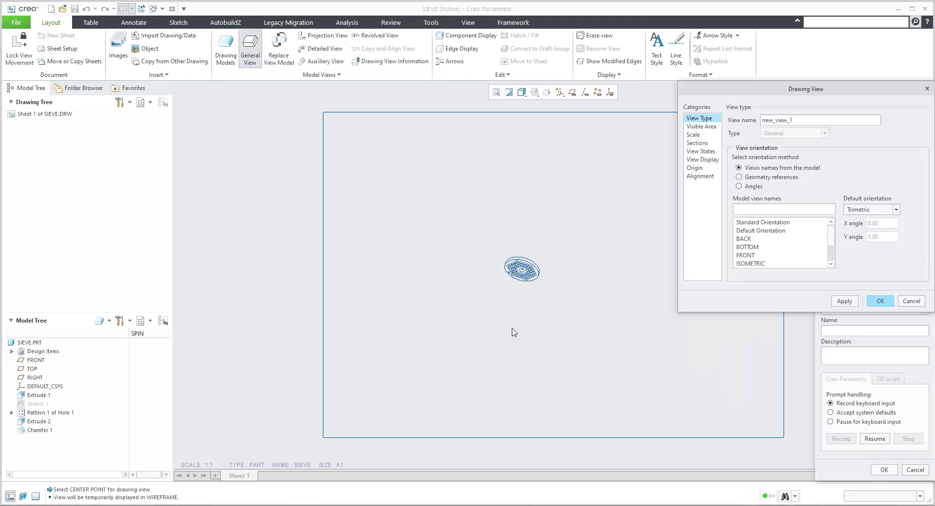
pyautogui.click(878, 443)
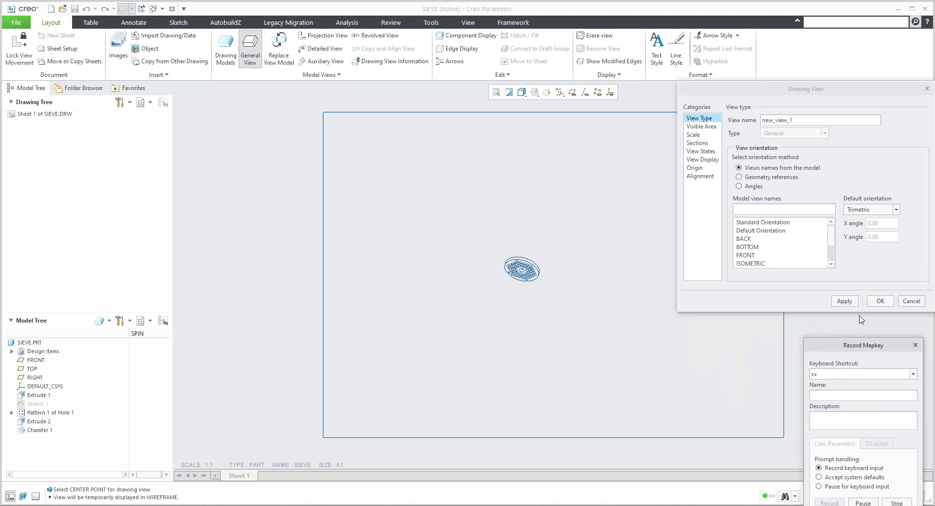
pyautogui.click(880, 301)
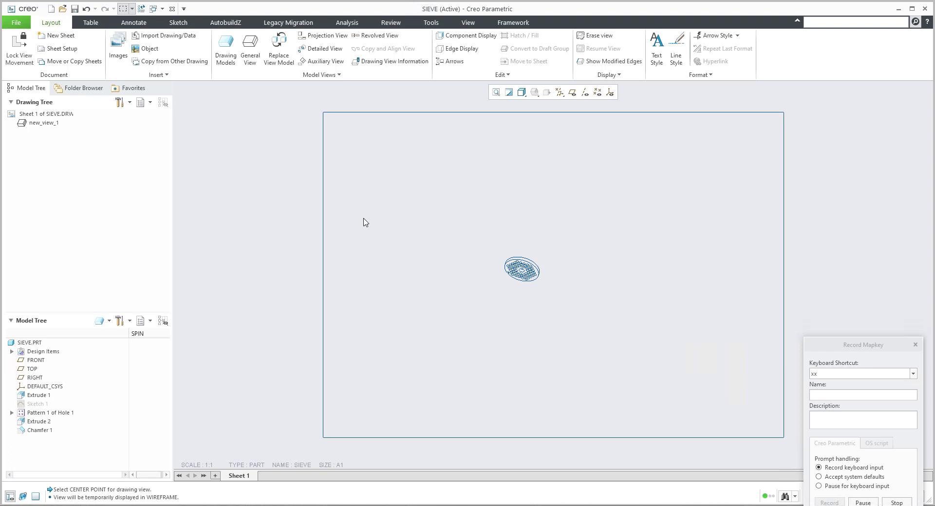
# Stop recording, accept the xx mapkey with its conflicting shortcut reassigned, and save the changed mapkeys.
pyautogui.moveTo(849, 346); pyautogui.dragTo(810, 229)
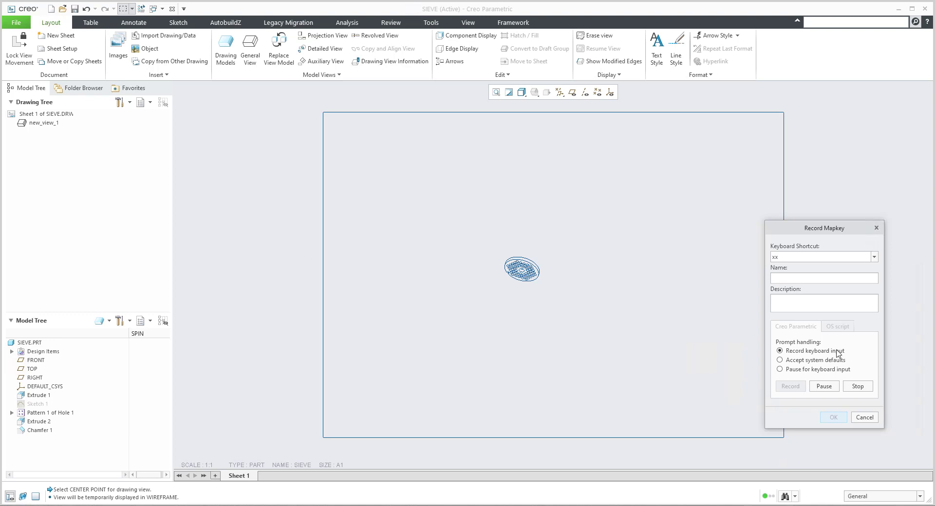
pyautogui.click(857, 388)
pyautogui.click(832, 418)
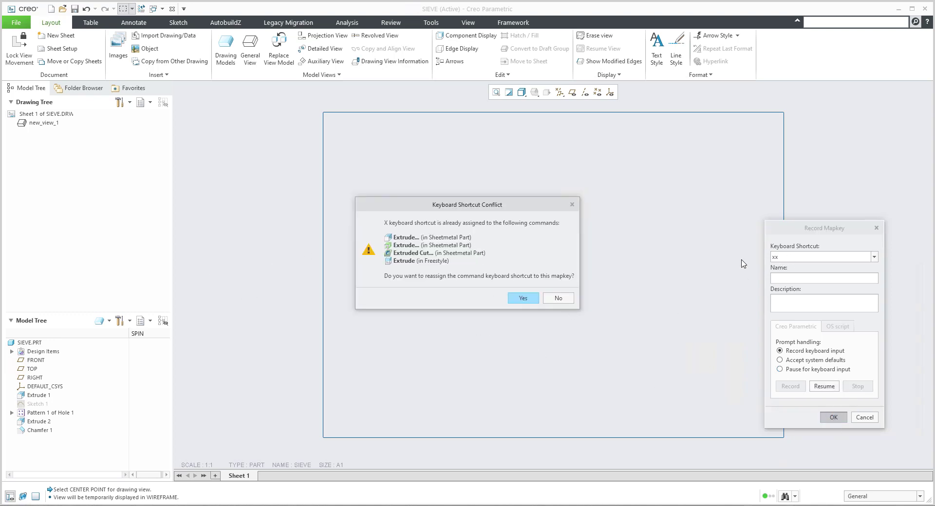
pyautogui.click(521, 299)
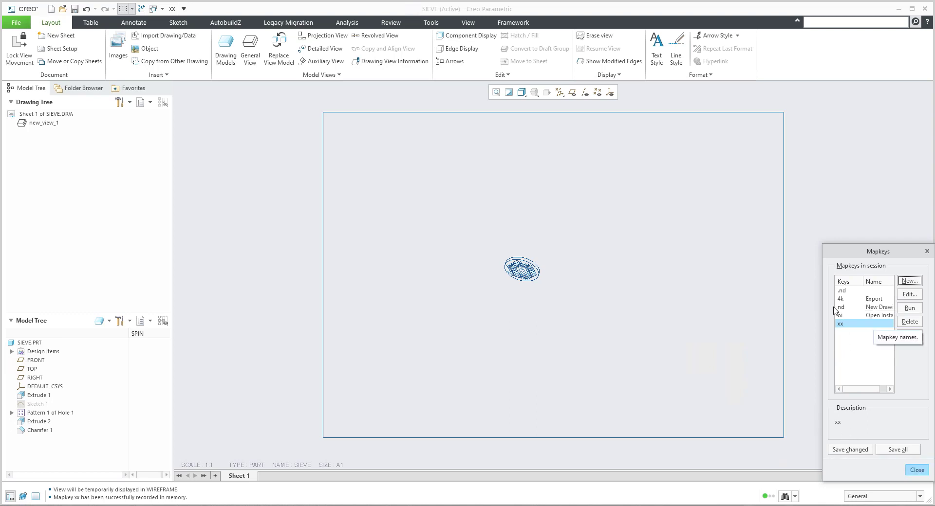
pyautogui.click(847, 451)
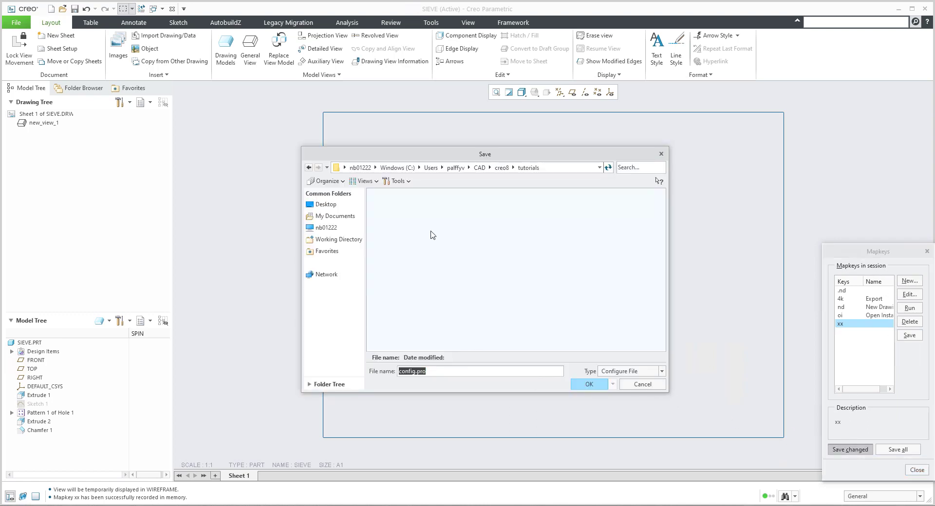
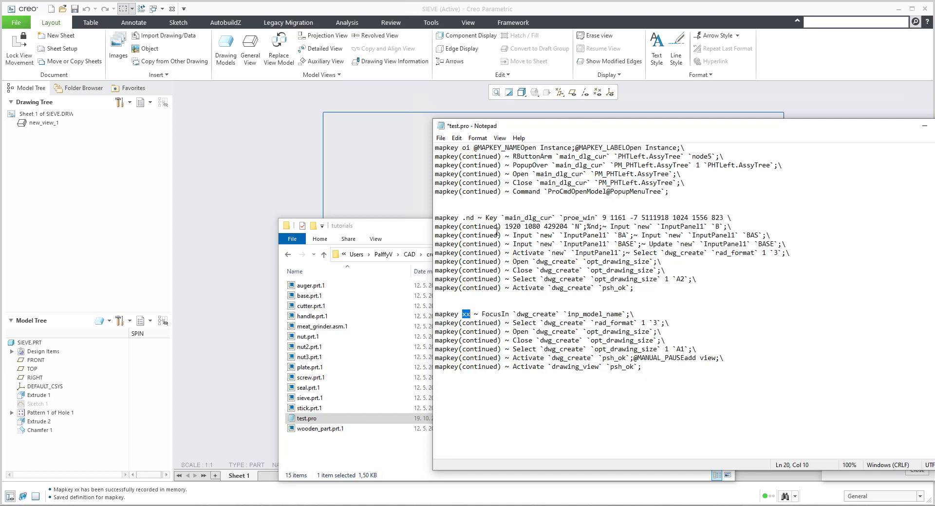
# Compare the .nd and xx mapkey definitions in test.pro, checking the drawing-name inputs and the format selection lines.
pyautogui.moveTo(640, 367); pyautogui.dragTo(430, 310)
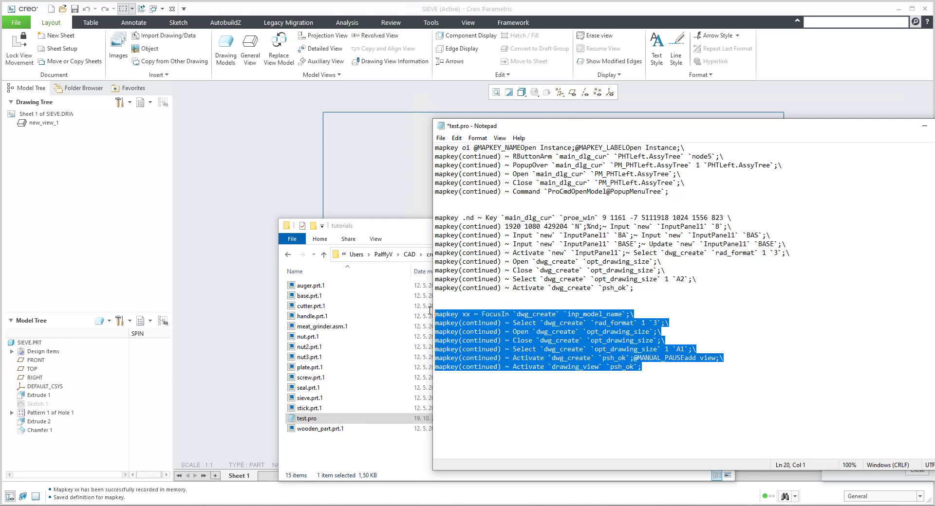
pyautogui.moveTo(634, 288); pyautogui.dragTo(451, 232)
pyautogui.click(656, 253)
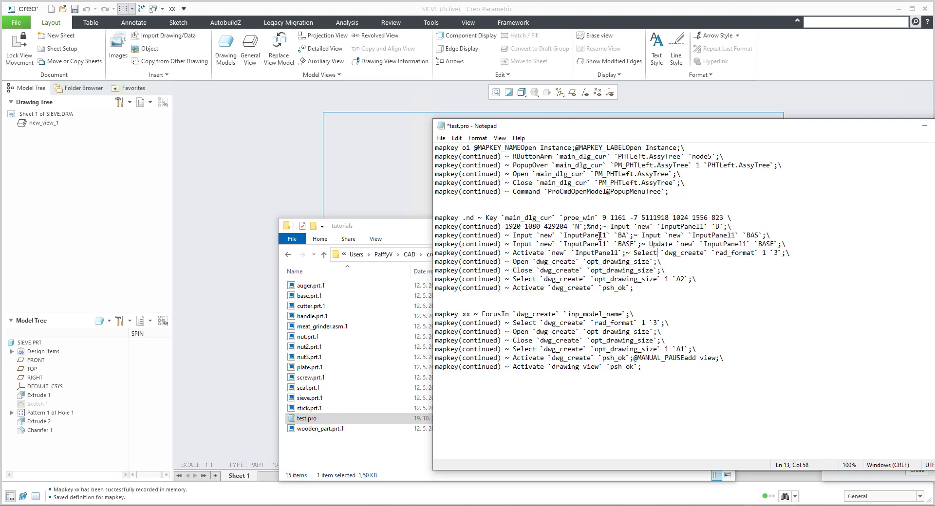
pyautogui.doubleClick(716, 226)
pyautogui.click(750, 235)
pyautogui.doubleClick(762, 244)
pyautogui.moveTo(516, 315); pyautogui.dragTo(625, 315)
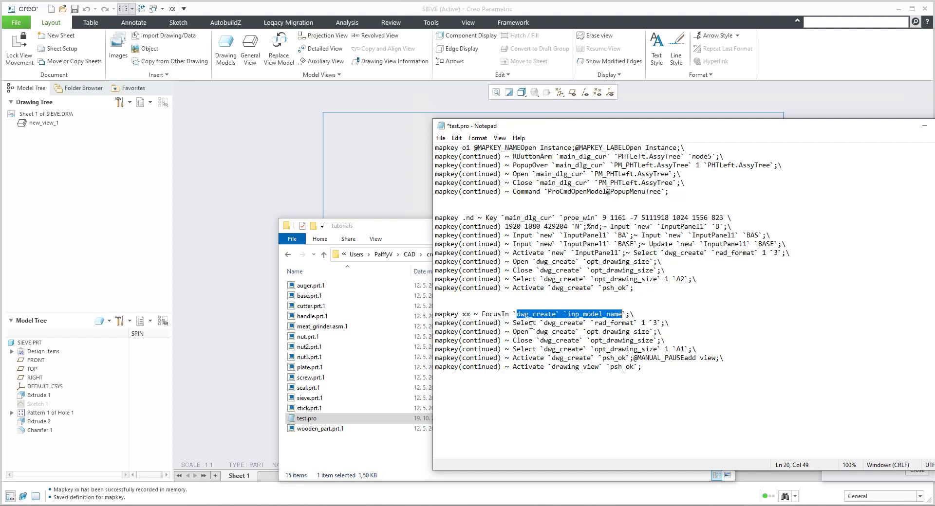
pyautogui.moveTo(514, 324); pyautogui.dragTo(659, 323)
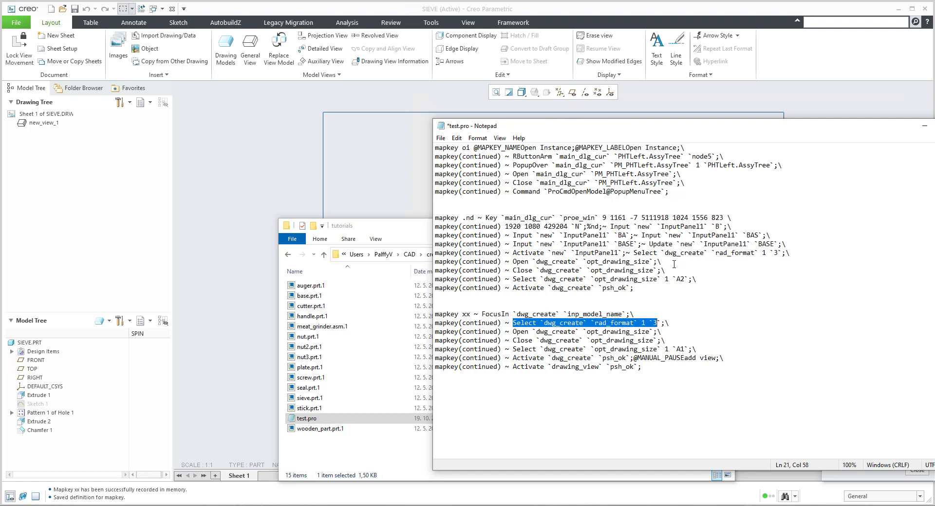
pyautogui.moveTo(633, 253); pyautogui.dragTo(795, 254)
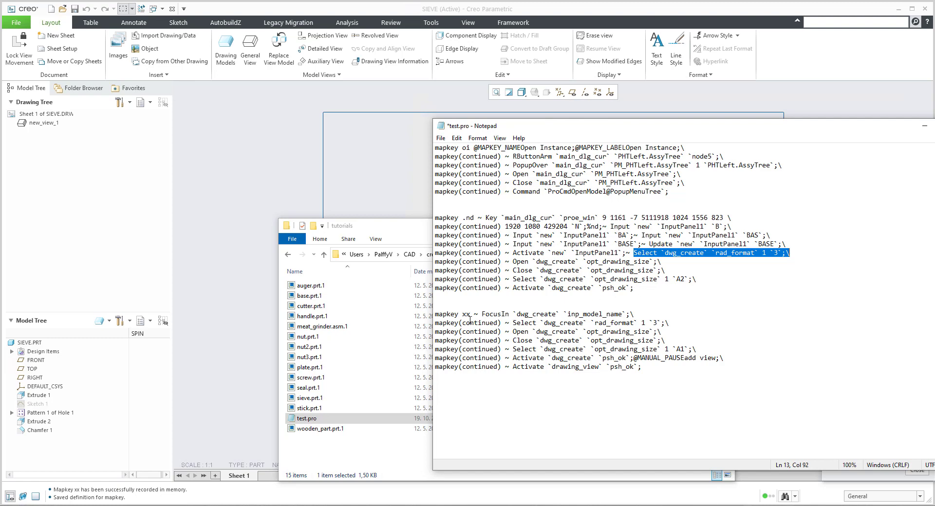
pyautogui.moveTo(481, 314); pyautogui.dragTo(651, 367)
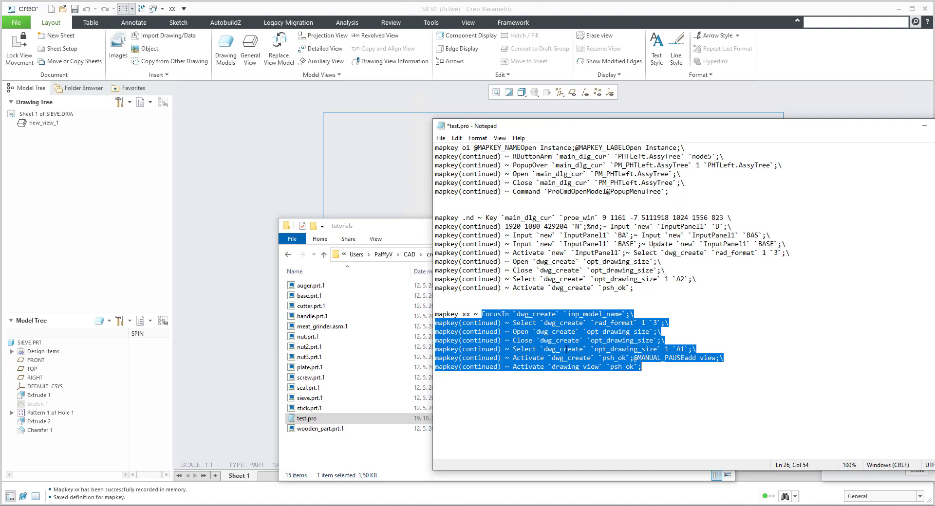
# Insert %nd; before FocusIn in the xx mapkey and compare it with the drawing-name lines of the .nd mapkey.
pyautogui.press('Left')
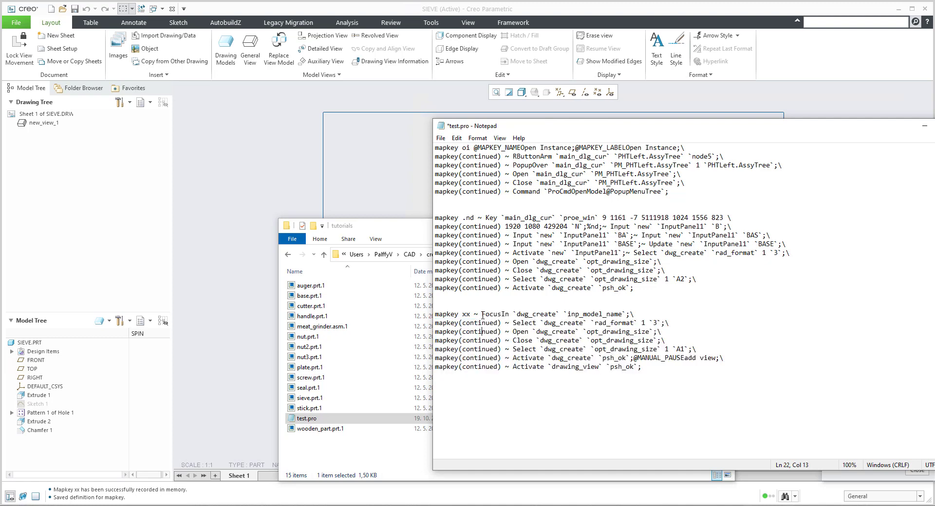
pyautogui.write('%')
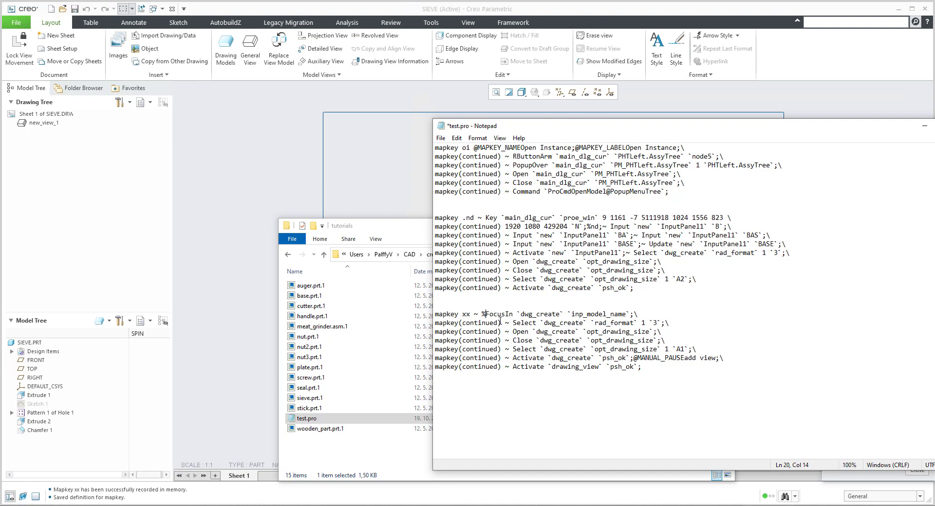
pyautogui.write('nd')
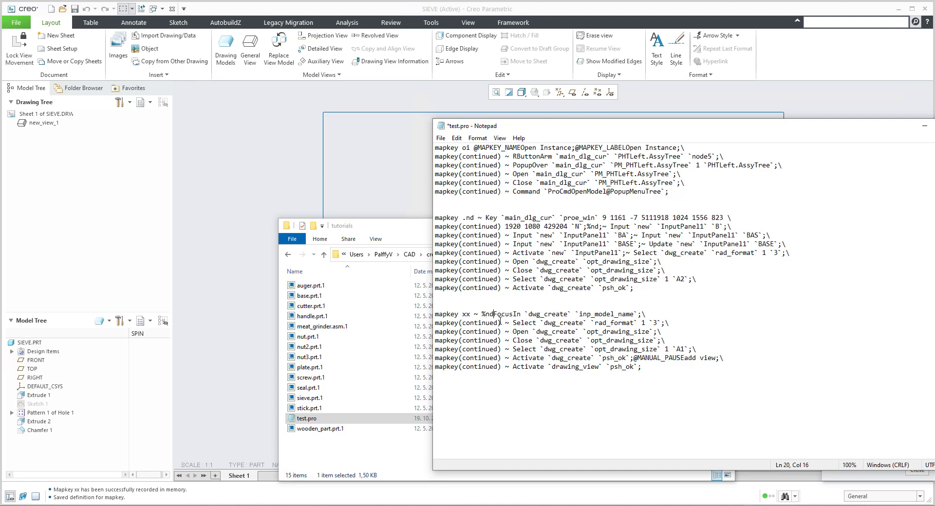
pyautogui.write(';')
pyautogui.hotkey('shift', 'Left')
pyautogui.hotkey('shift', 'Left')
pyautogui.hotkey('shift', 'Left')
pyautogui.hotkey('shift', 'Left')
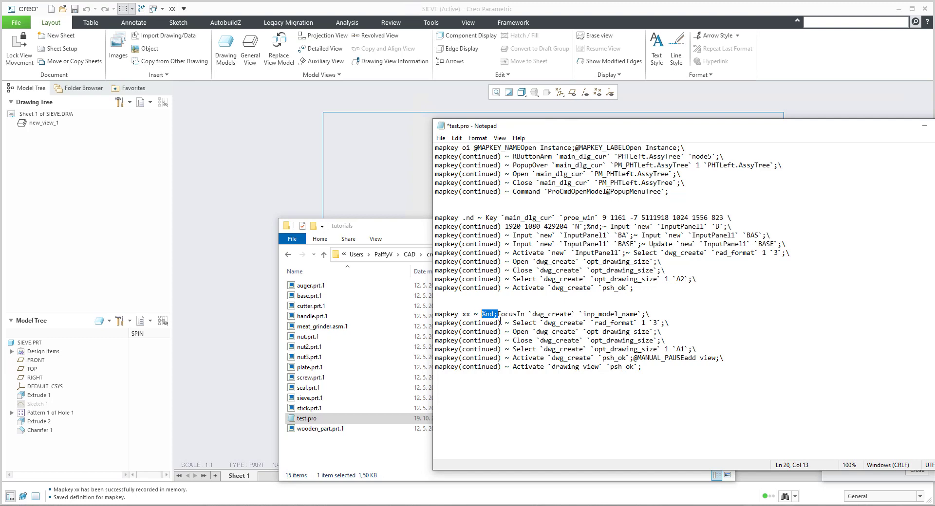
pyautogui.press('Right')
pyautogui.moveTo(465, 217); pyautogui.dragTo(475, 218)
pyautogui.moveTo(789, 245); pyautogui.dragTo(399, 226)
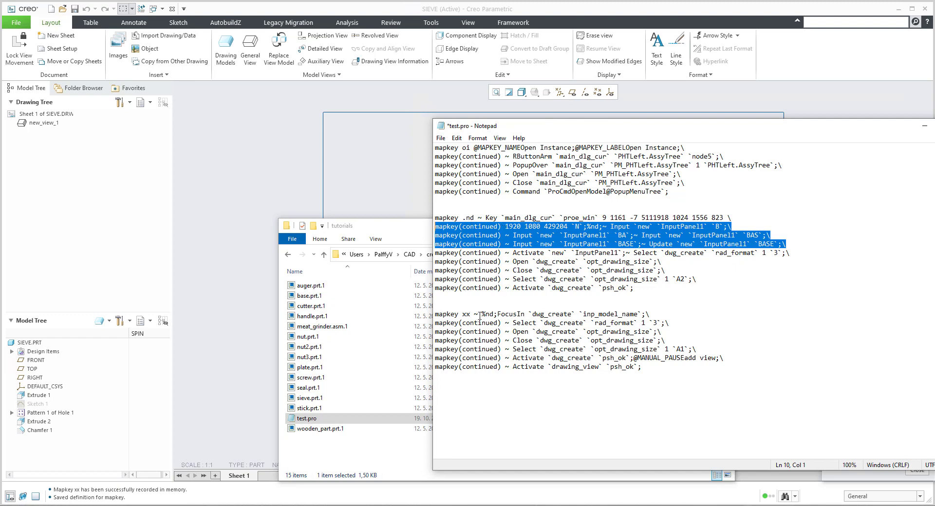
pyautogui.moveTo(481, 314); pyautogui.dragTo(495, 314)
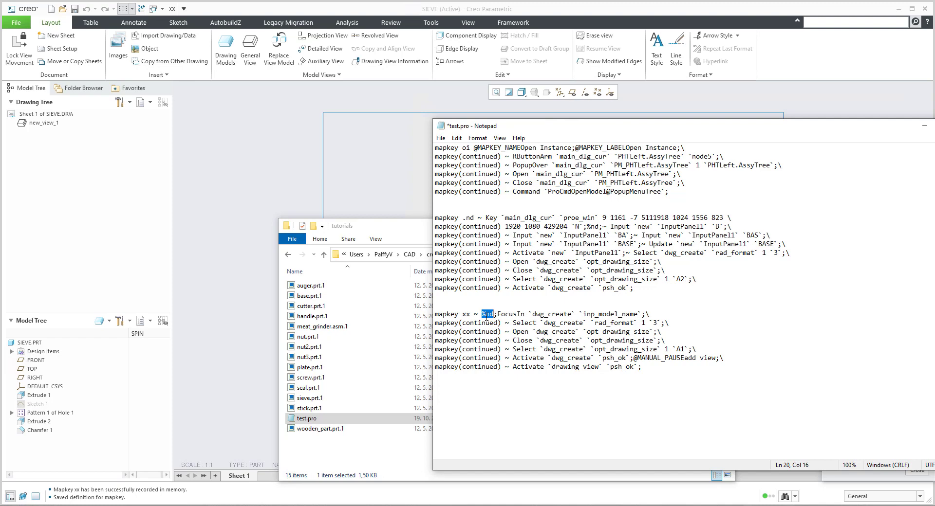
# Change the xx mapkey's shortcut to aa in test.pro and save the file.
pyautogui.moveTo(461, 315); pyautogui.dragTo(467, 315)
pyautogui.hotkey('shift', 'Right')
pyautogui.write('aa')
pyautogui.hotkey('shift', 'Left')
pyautogui.hotkey('shift', 'Left')
pyautogui.press('Right')
pyautogui.hotkey('shift', 'Right')
pyautogui.hotkey('shift', 'Right')
pyautogui.hotkey('shift', 'Right')
pyautogui.hotkey('shift', 'Right')
pyautogui.press('Left')
pyautogui.hotkey('ctrl', 's')
# Switch back to Creo Parametric and close the sieve drawing and the remaining model windows.
pyautogui.click(368, 173)
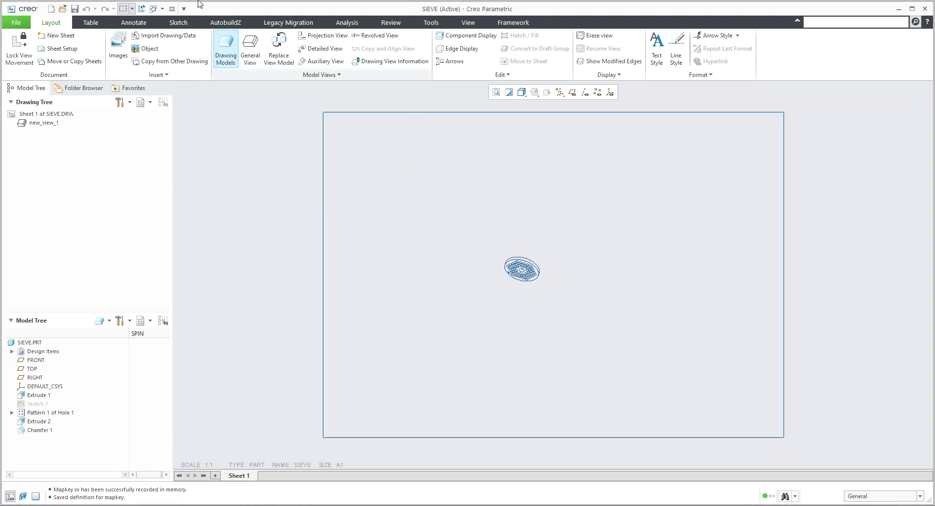
pyautogui.click(173, 9)
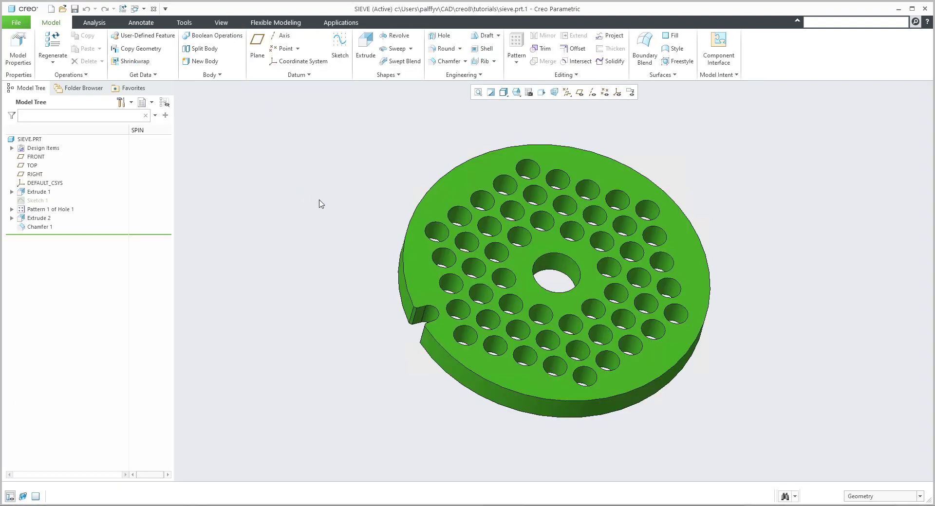
pyautogui.click(153, 8)
pyautogui.click(153, 8)
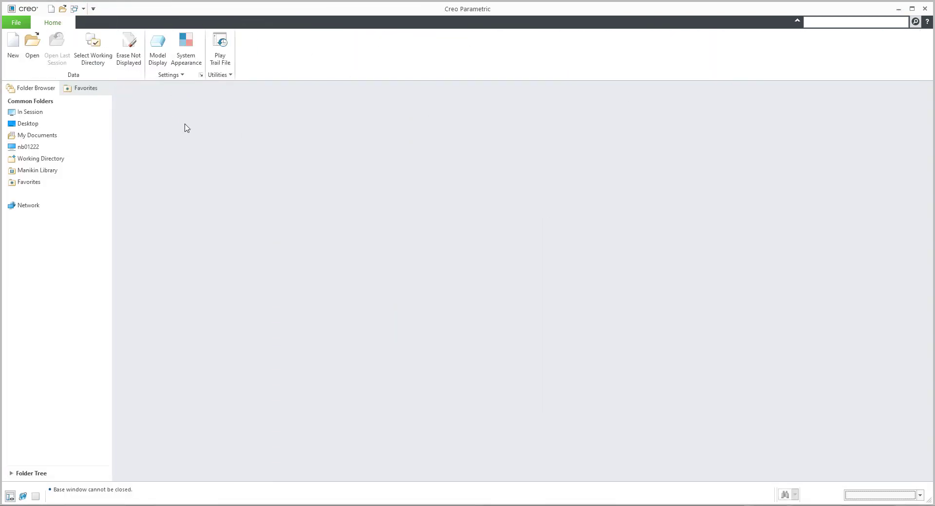
# Import test.pro through the Configuration Editor and apply it without saving to a configuration file, suppressing that save prompt in future.
pyautogui.click(201, 75)
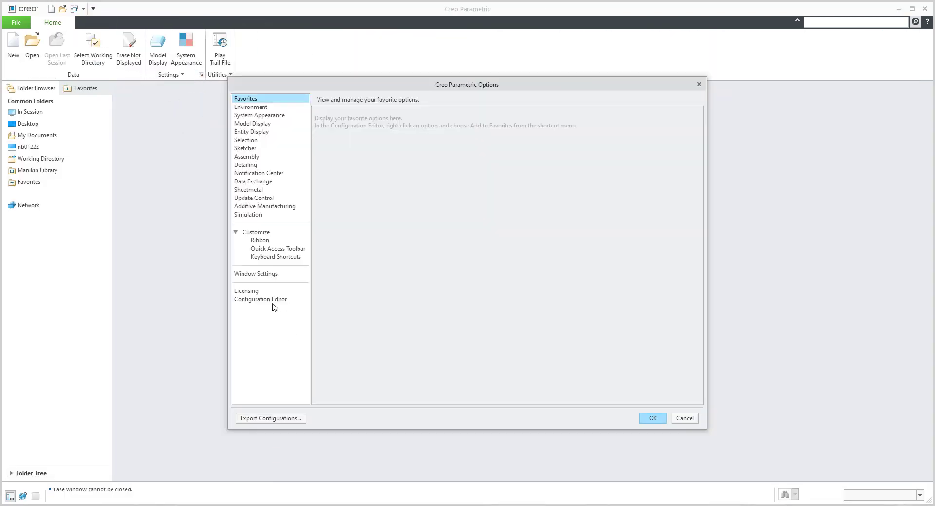
pyautogui.click(269, 300)
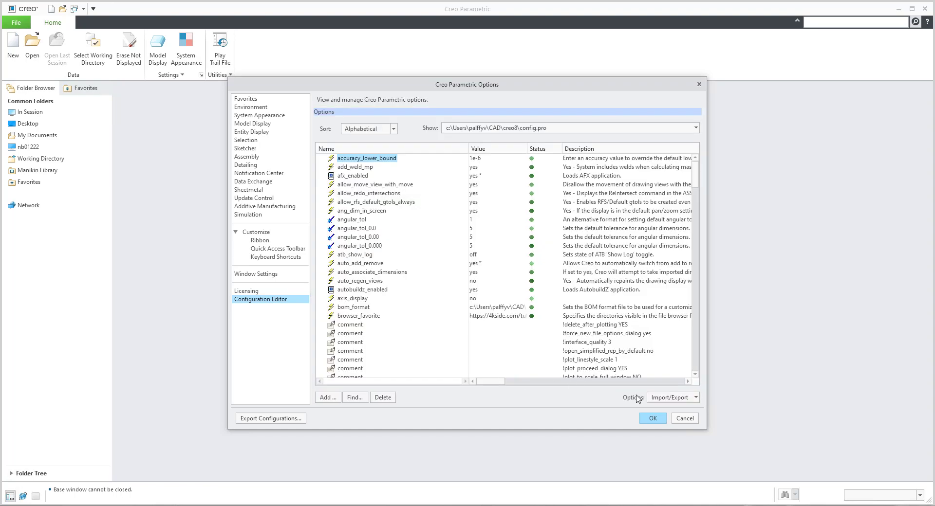
pyautogui.click(664, 398)
pyautogui.click(667, 425)
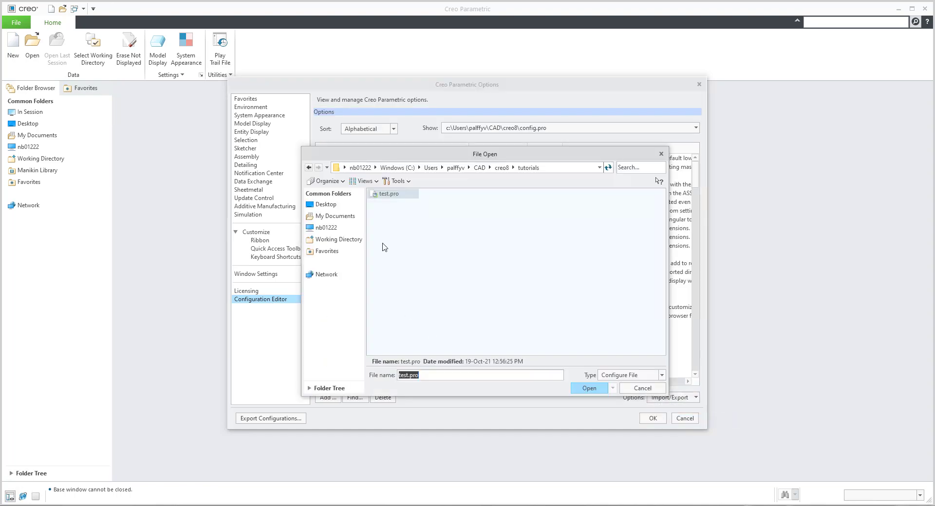
pyautogui.doubleClick(392, 194)
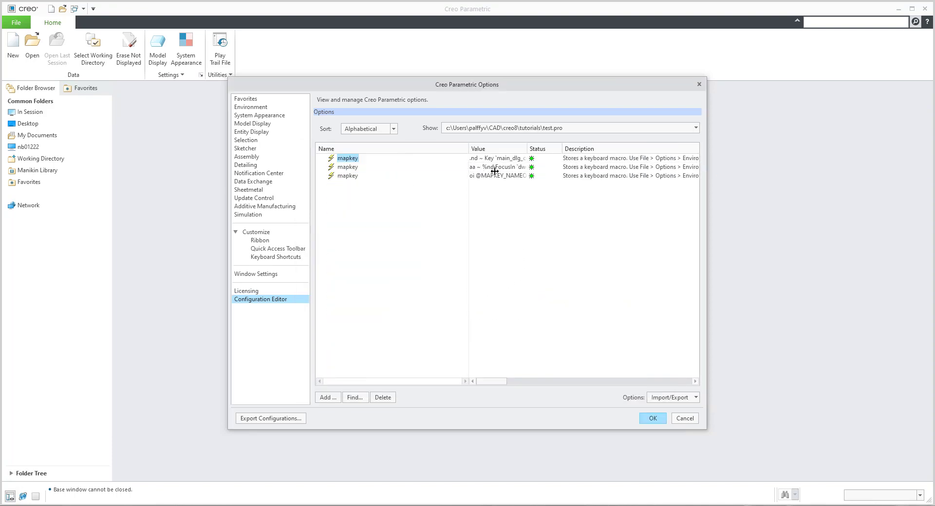
pyautogui.moveTo(532, 174)
pyautogui.click(653, 418)
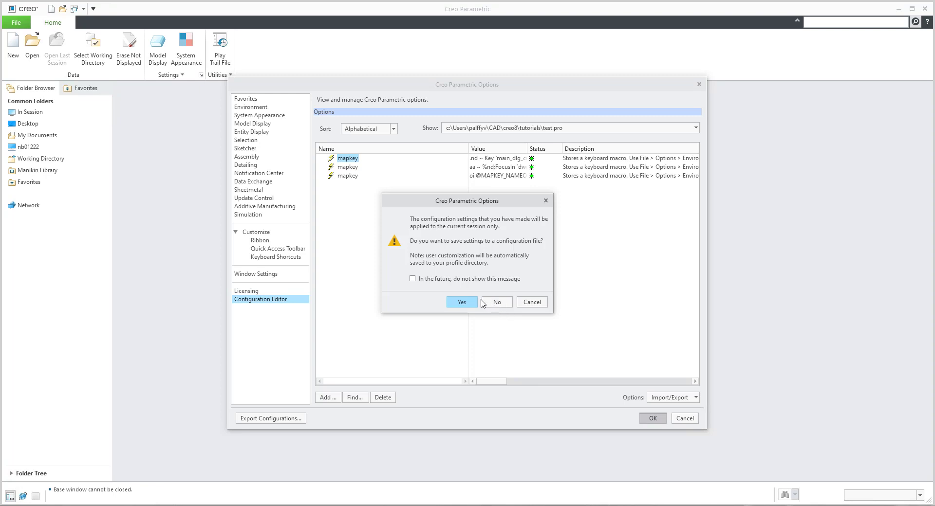
pyautogui.click(421, 279)
pyautogui.click(495, 302)
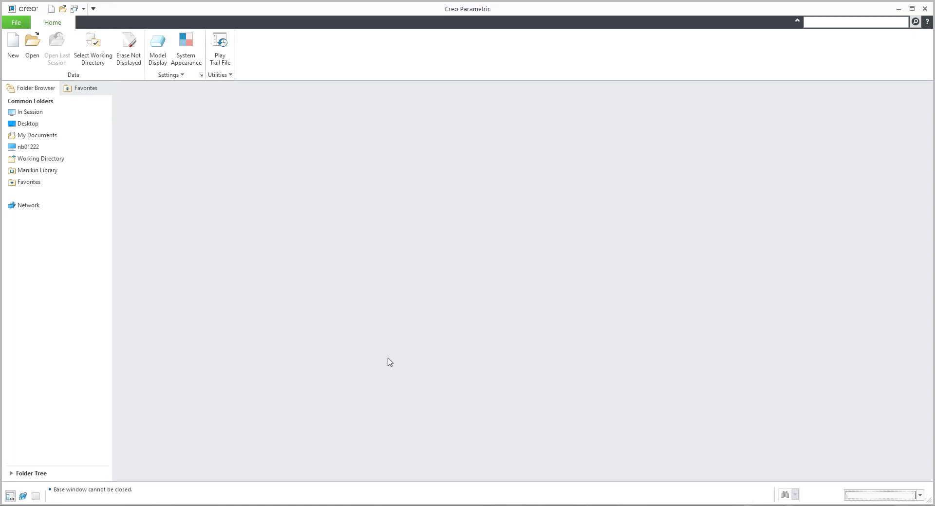
# Open the meat_grinder.asm assembly.
pyautogui.click(32, 47)
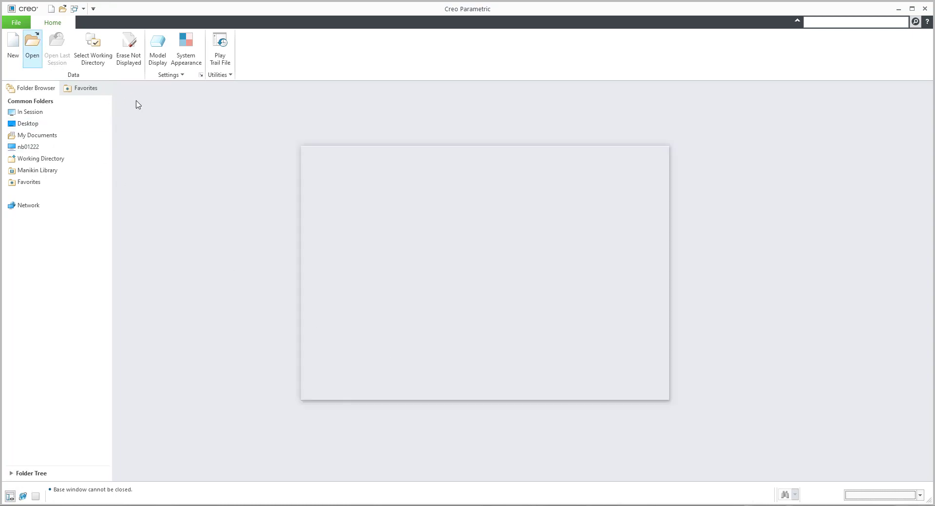
pyautogui.doubleClick(399, 238)
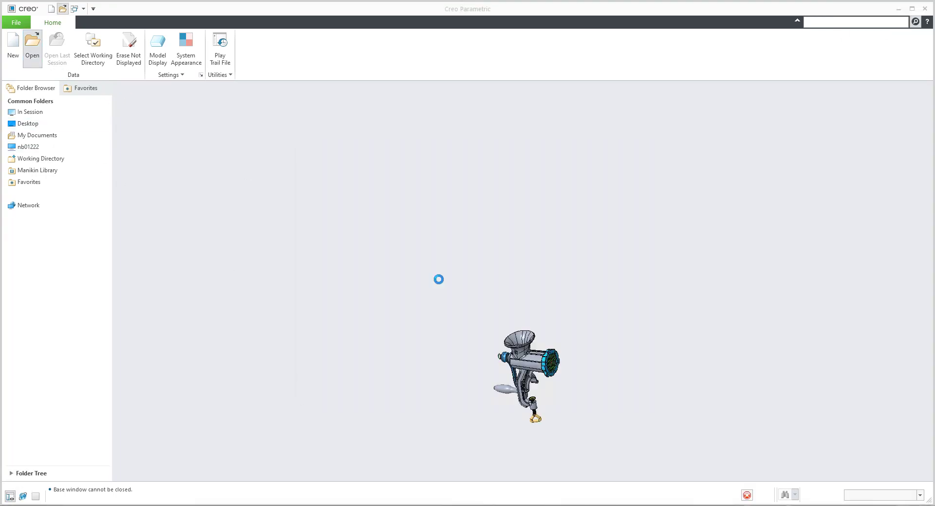
pyautogui.scroll(-5, 555, 420)
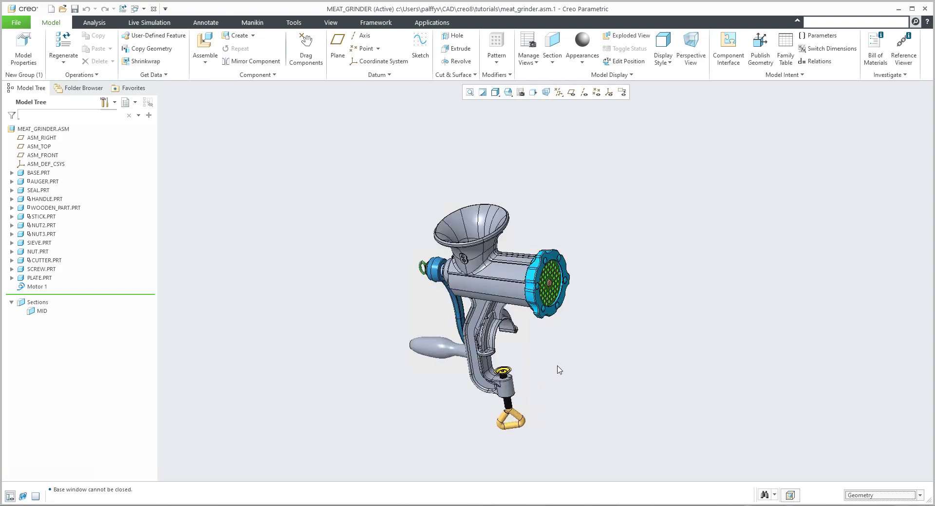
pyautogui.keyDown('shift'); pyautogui.moveTo(558, 370); pyautogui.dragTo(540, 340, button='middle'); pyautogui.keyUp('shift')
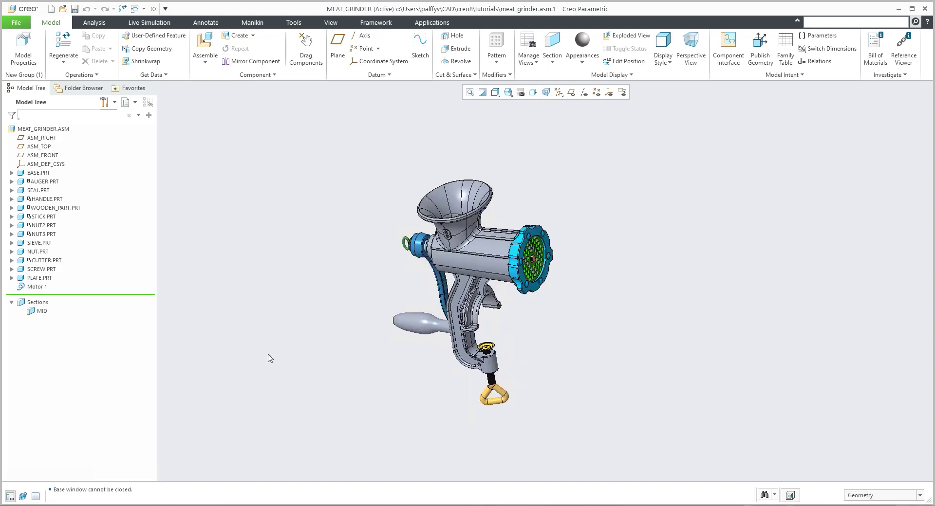
# Open SEAL.PRT from the assembly in its own window and try the aa mapkey, resuming it at the add view pause.
pyautogui.click(30, 191)
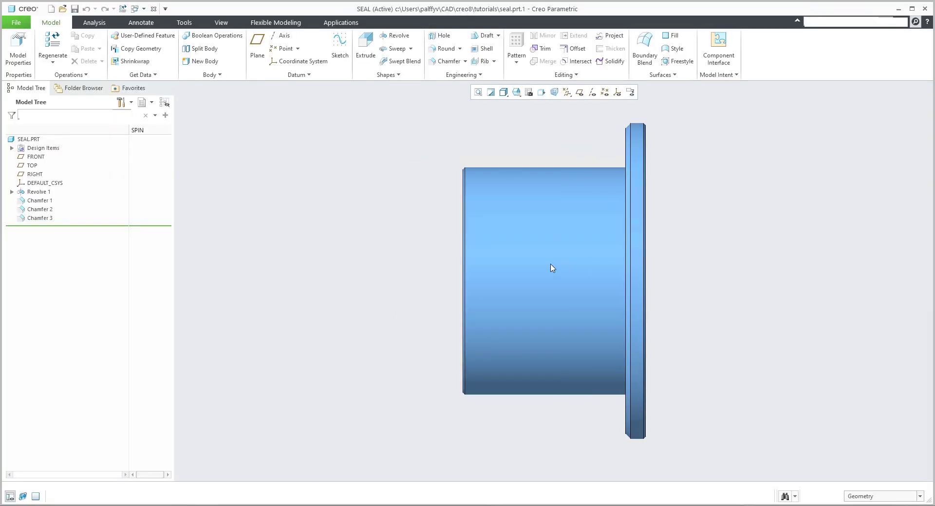
pyautogui.moveTo(552, 268); pyautogui.dragTo(375, 257, button='middle')
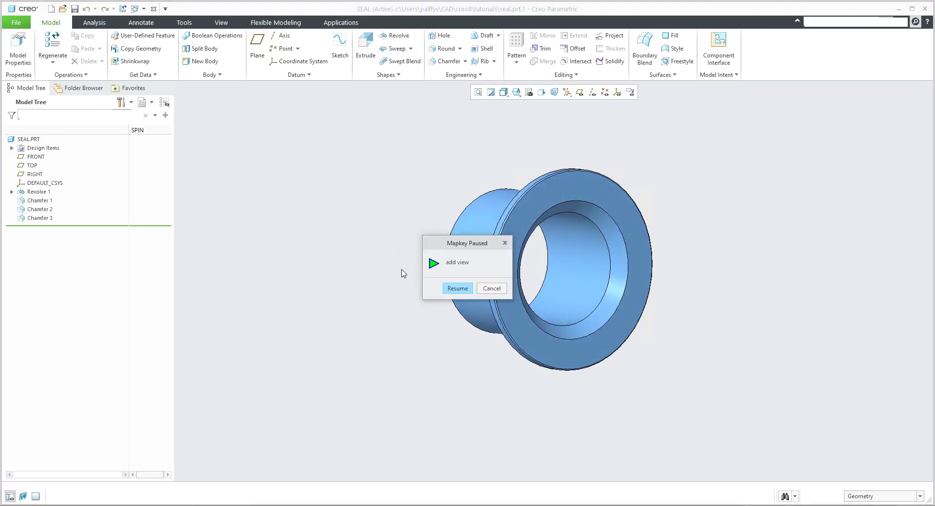
pyautogui.click(458, 290)
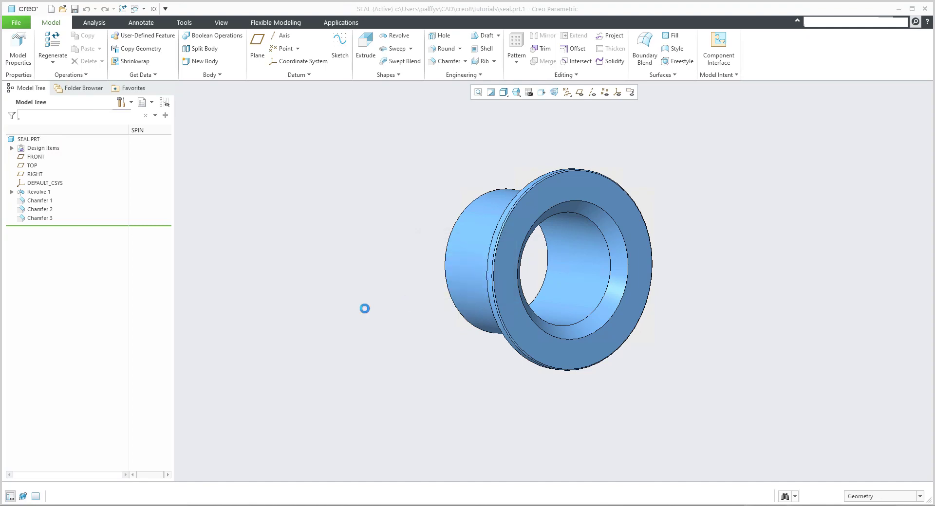
# Remove the tilde and its extra space before %nd; in the aa mapkey in test.pro and save the file.
pyautogui.click(181, 505)
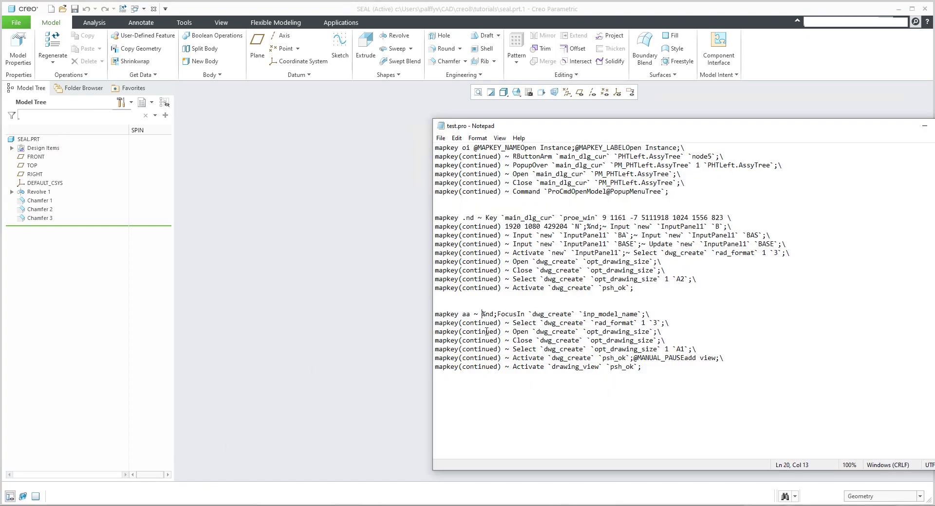
pyautogui.moveTo(478, 317); pyautogui.dragTo(492, 333)
pyautogui.press('Left')
pyautogui.press('BackSpace')
pyautogui.press('Delete')
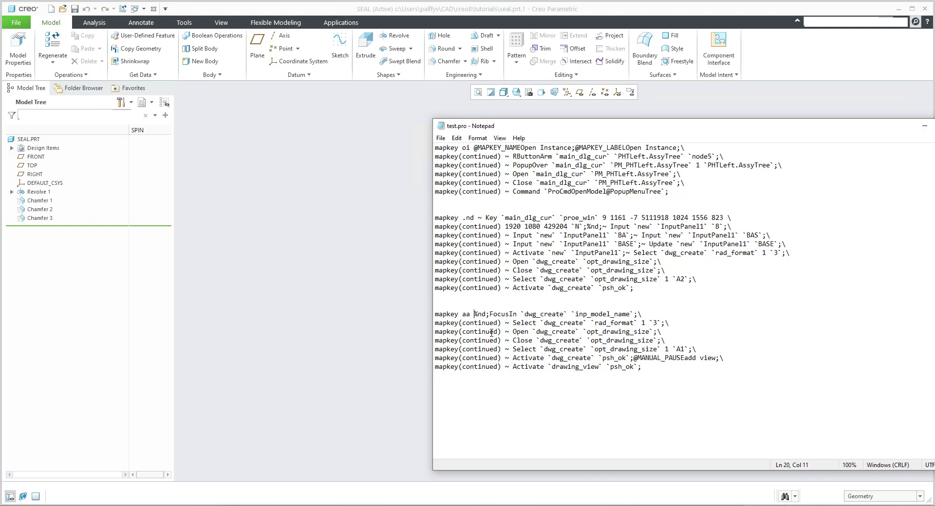
# Return to Creo Parametric, import the revised test.pro through the Configuration Editor and apply it.
pyautogui.click(344, 237)
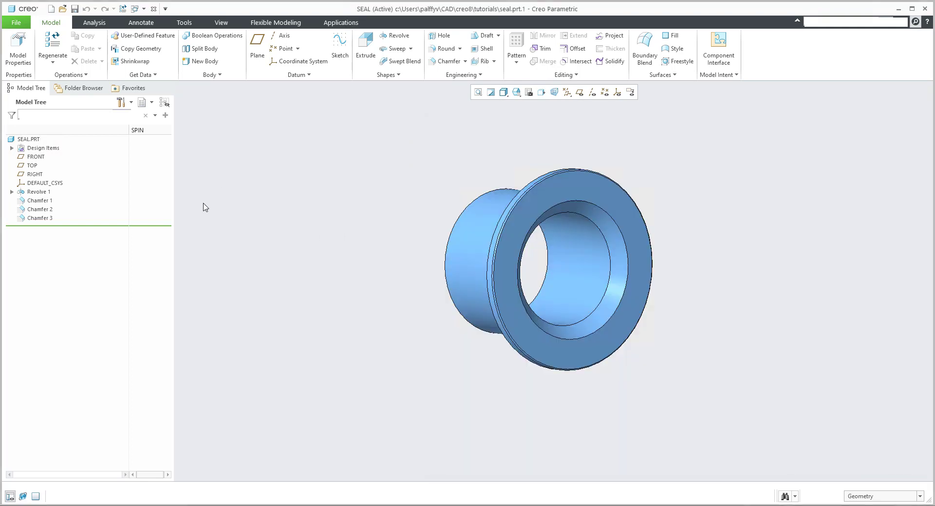
pyautogui.click(16, 22)
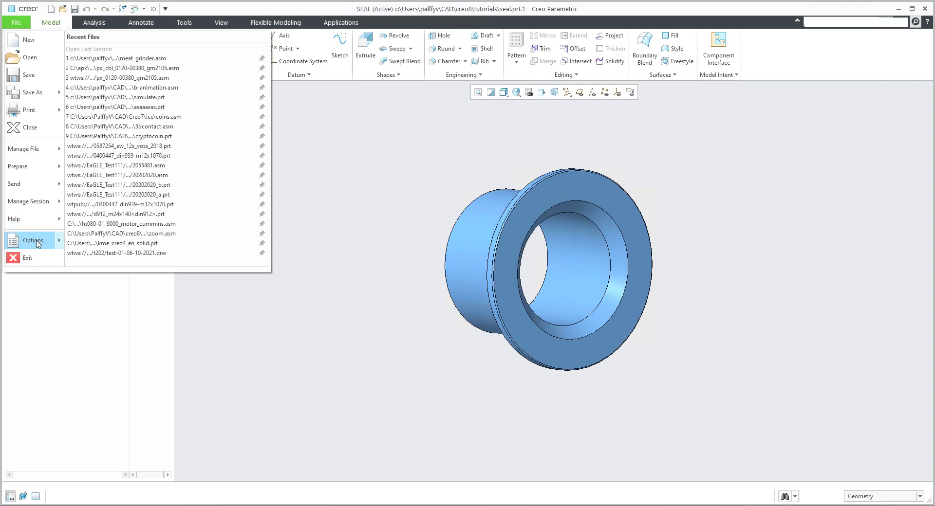
pyautogui.click(30, 240)
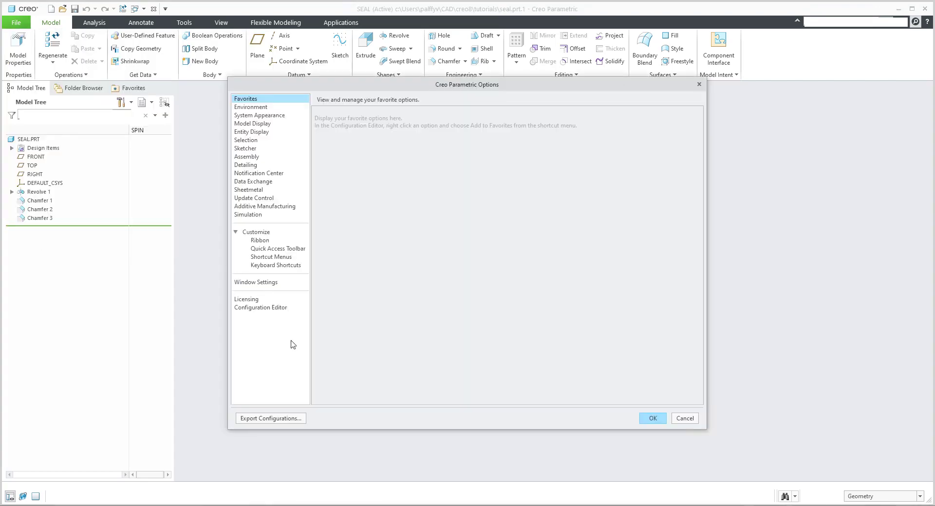
pyautogui.click(267, 309)
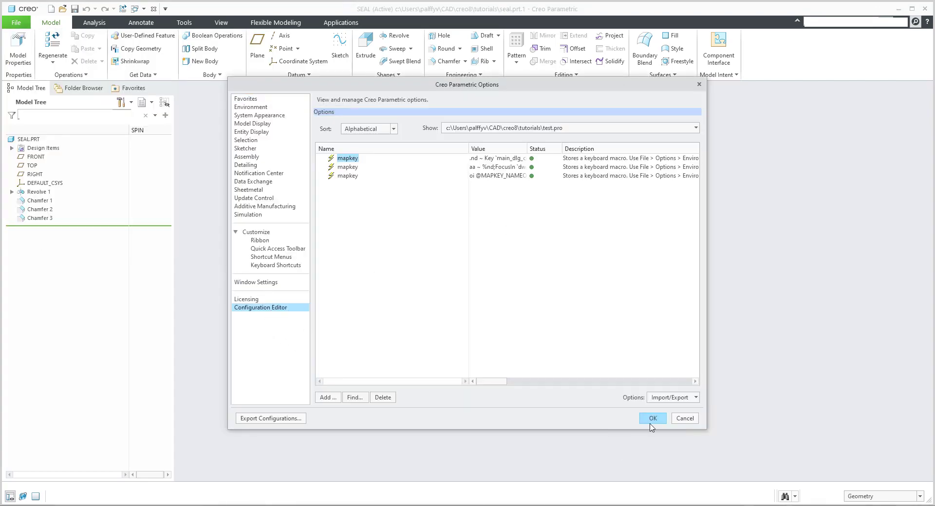
pyautogui.click(671, 401)
pyautogui.click(675, 419)
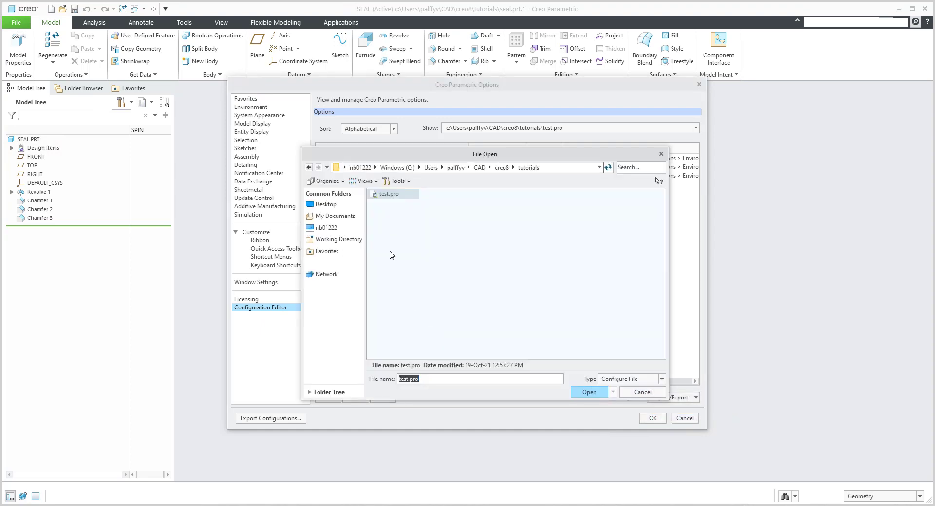
pyautogui.doubleClick(383, 198)
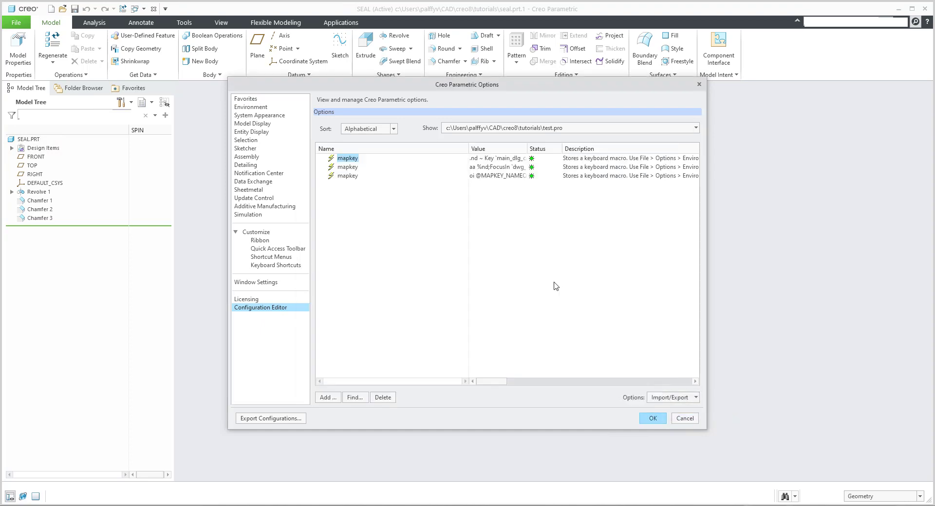
pyautogui.click(652, 418)
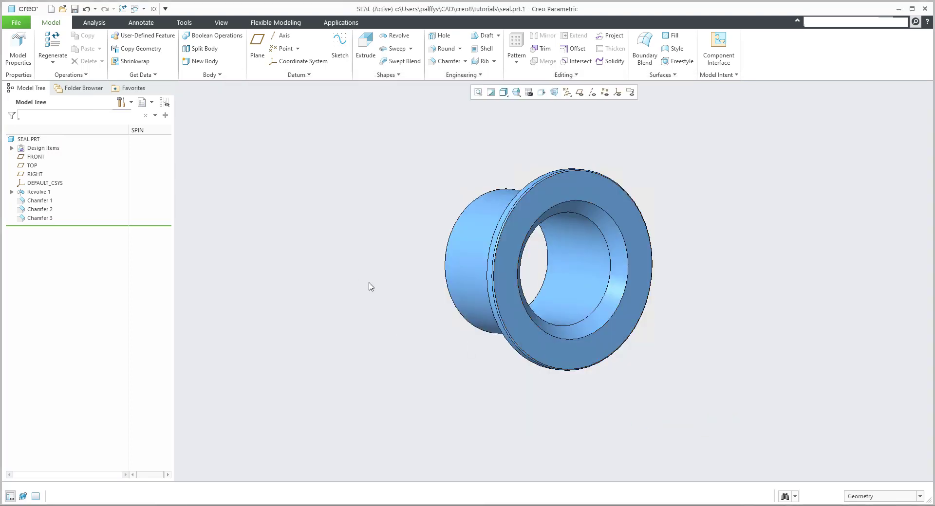
# Run the aa mapkey on the seal part and create an empty landscape A3 drawing during its add view pause.
pyautogui.press('F2')
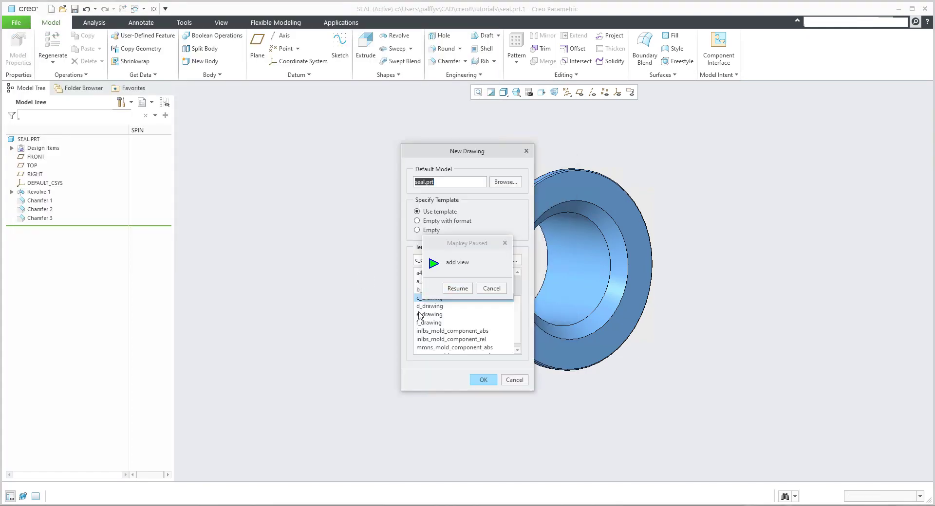
pyautogui.moveTo(462, 243); pyautogui.dragTo(320, 224)
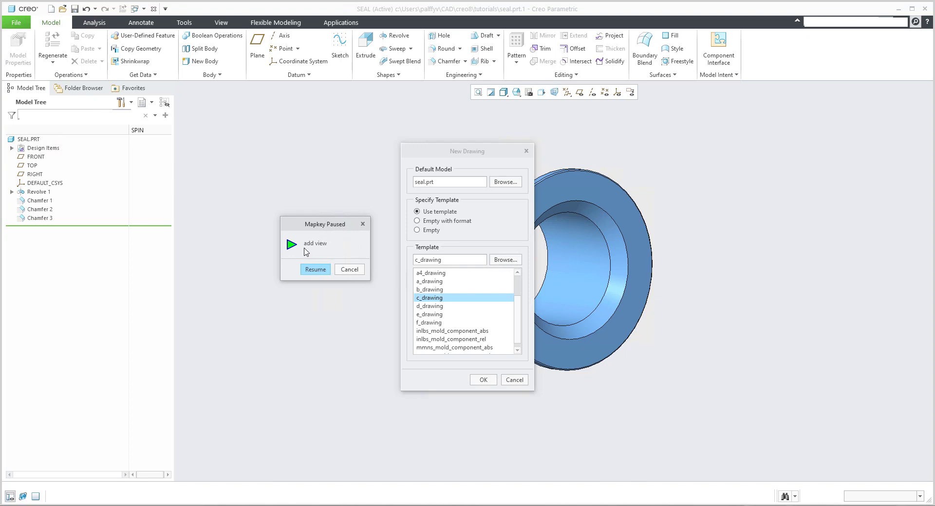
pyautogui.click(424, 231)
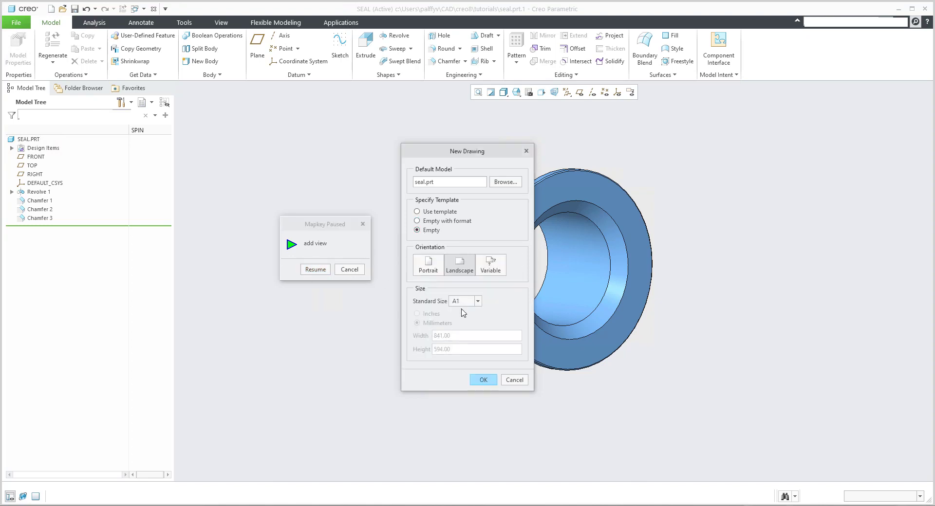
pyautogui.click(463, 301)
pyautogui.click(461, 337)
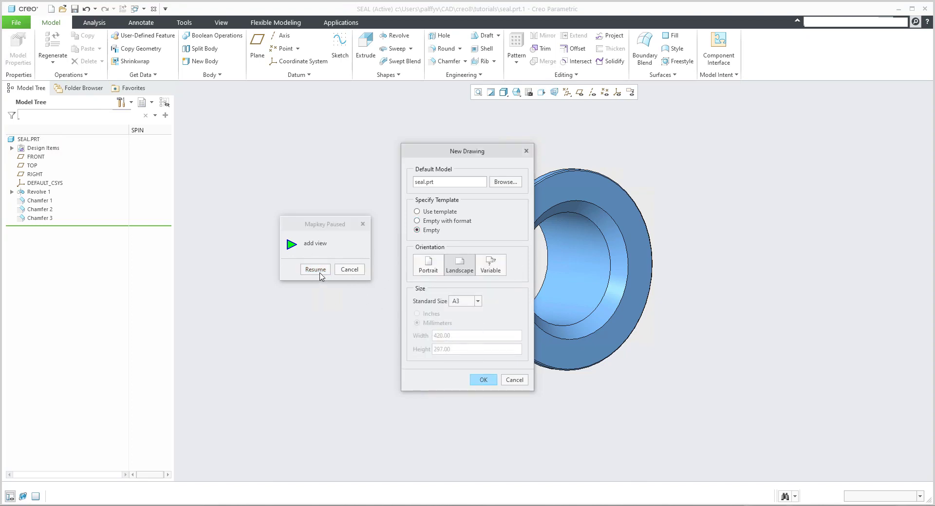
pyautogui.click(484, 380)
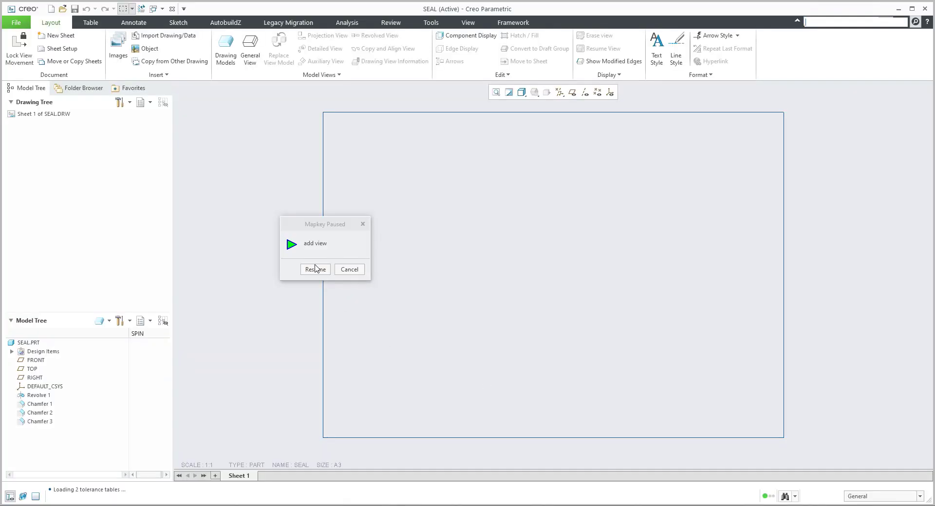
# Place a general view of the seal with No Combined State near the sheet's centre and resume the paused mapkey.
pyautogui.click(250, 49)
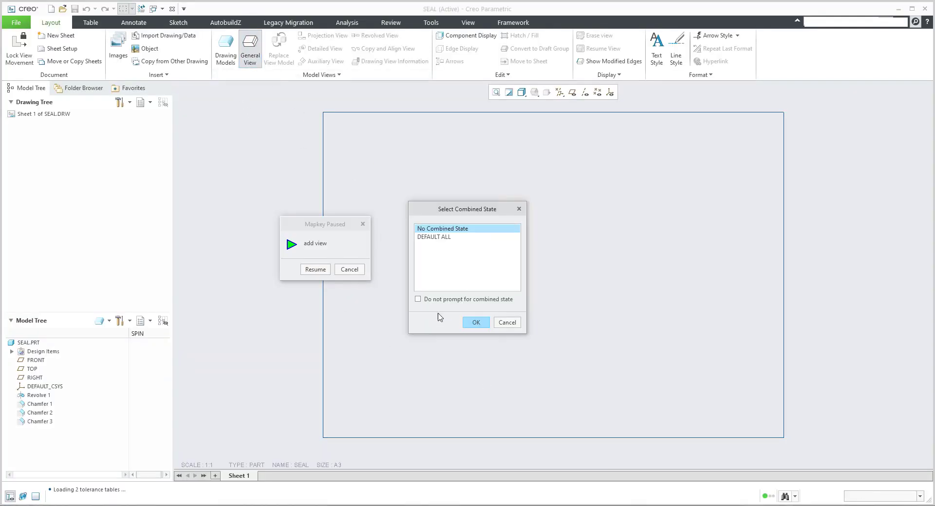
pyautogui.click(473, 323)
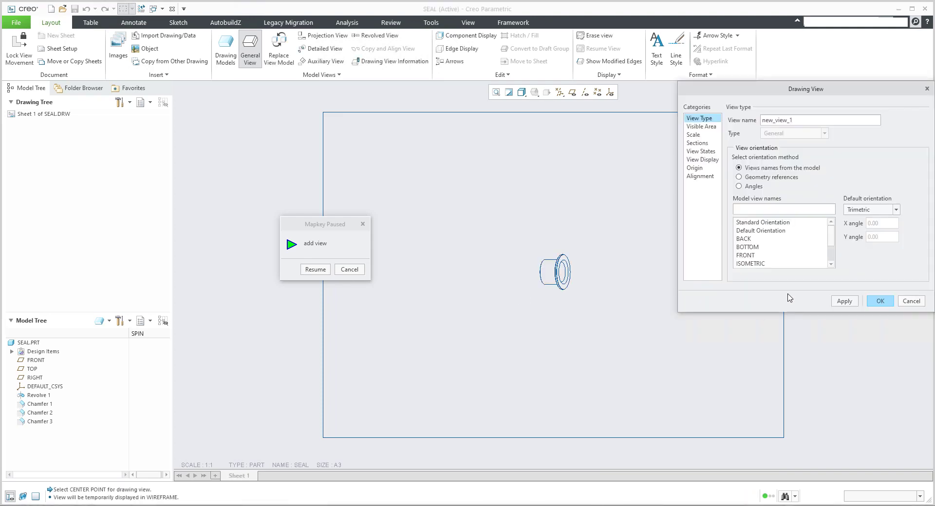
pyautogui.click(880, 302)
pyautogui.click(316, 270)
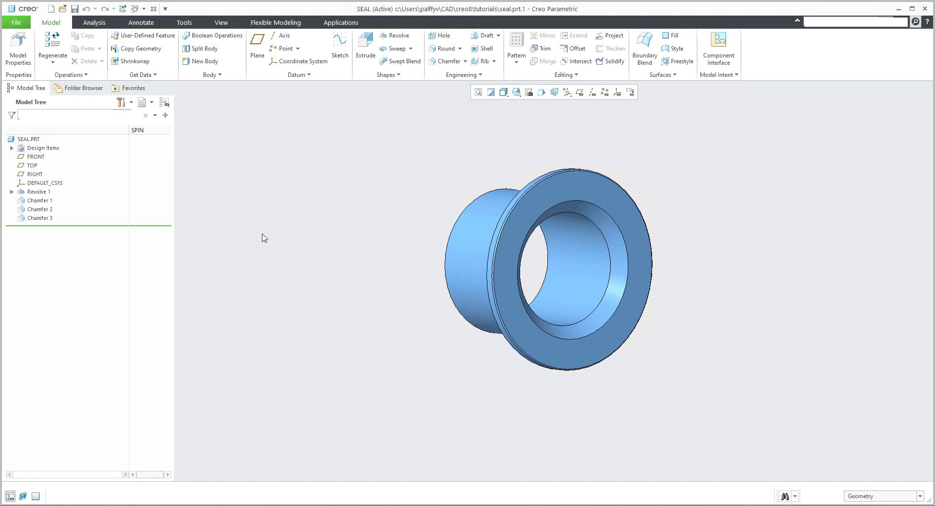
# Switch to the seal drawing window and close it to return to the meat_grinder assembly.
pyautogui.click(144, 8)
pyautogui.click(146, 23)
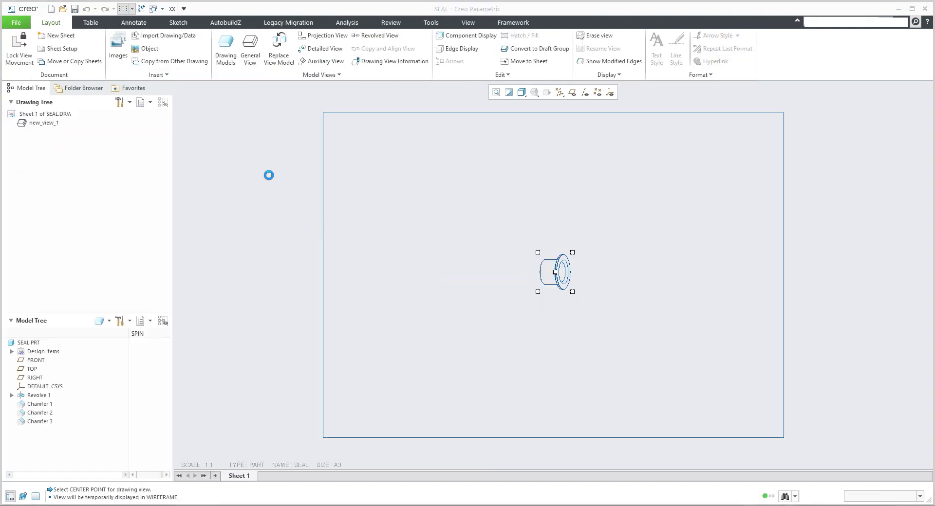
pyautogui.click(172, 9)
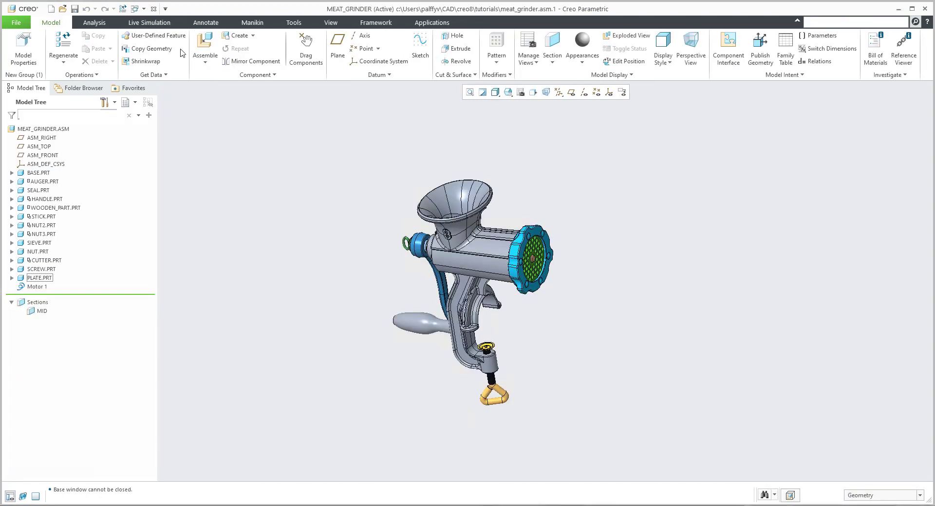
# Switch to test.pro in Notepad and insert the call %oi; before %nd; in the aa mapkey.
pyautogui.click(182, 504)
pyautogui.click(475, 315)
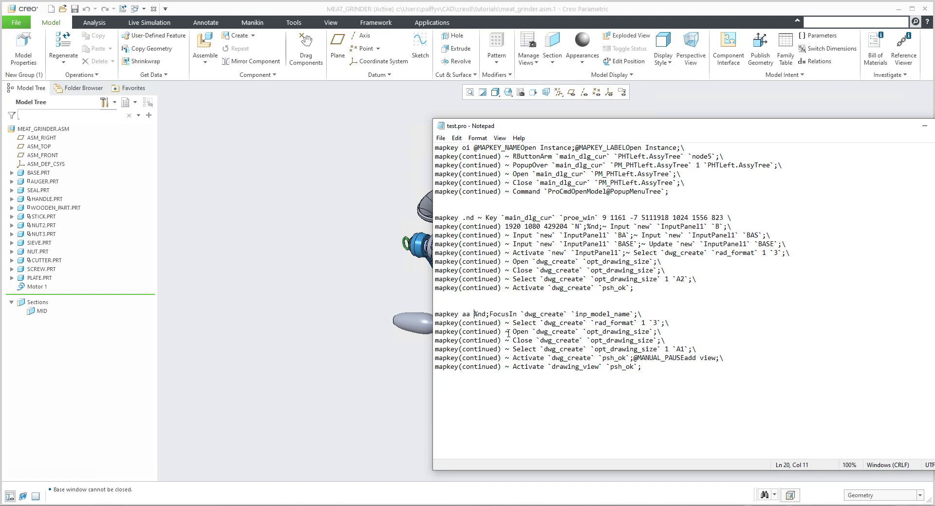
pyautogui.write('%')
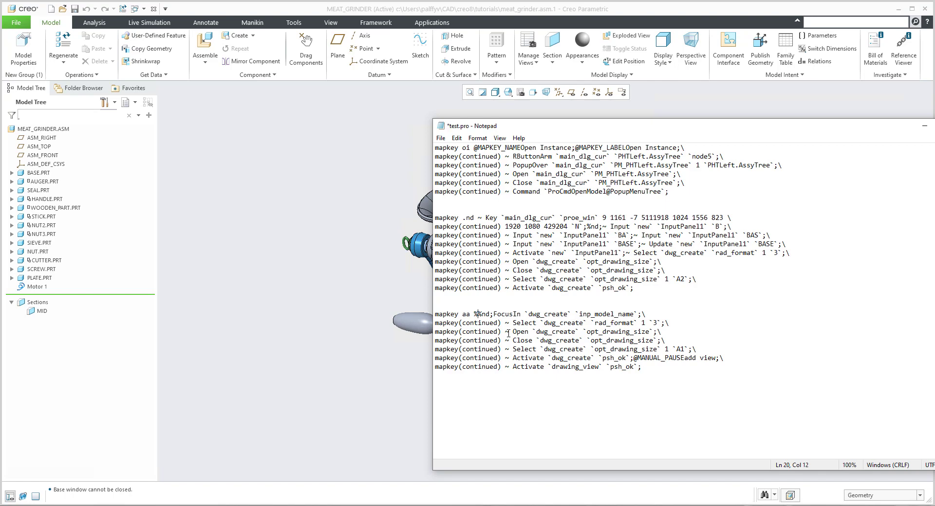
pyautogui.write('oi')
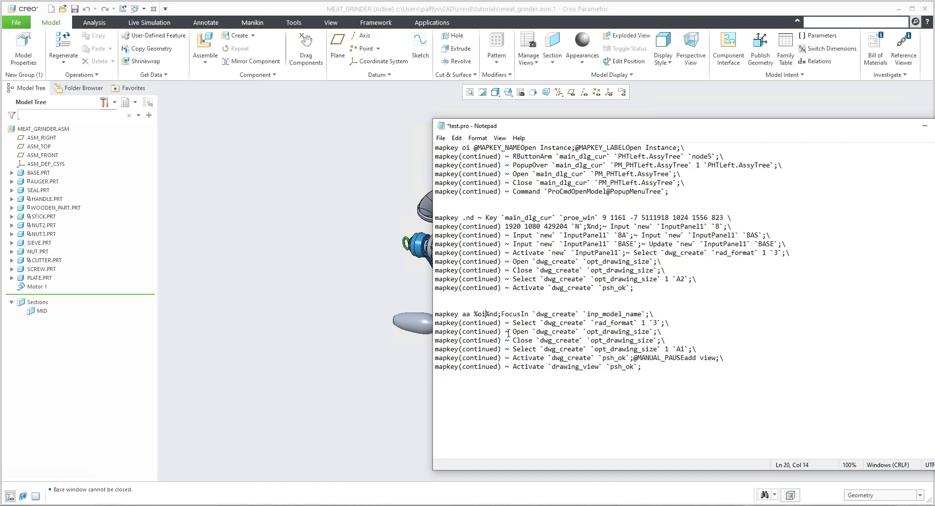
pyautogui.write(';')
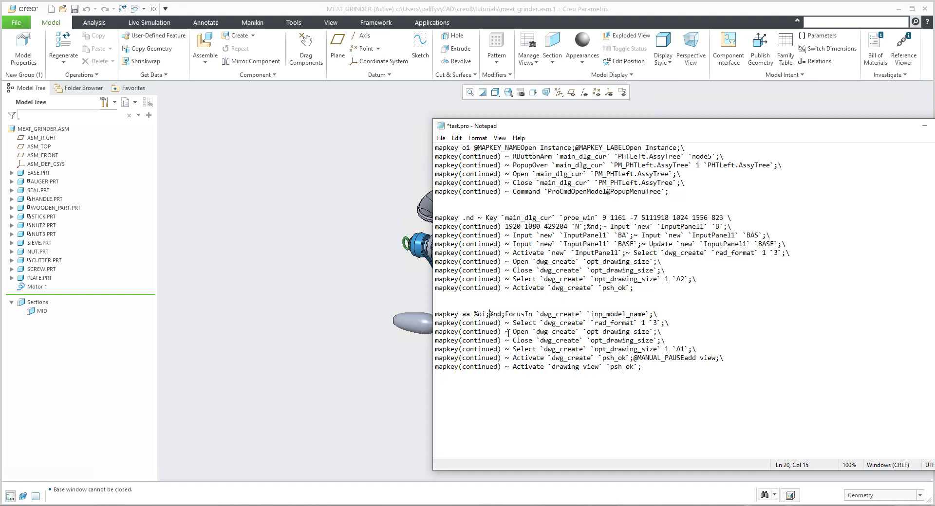
# Check the embedded %oi and %nd calls at the start of the aa mapkey in test.pro.
pyautogui.hotkey('shift', 'Right')
pyautogui.press('Left')
pyautogui.press('Left')
pyautogui.press('Left')
pyautogui.hotkey('shift', 'Right')
pyautogui.hotkey('shift', 'Right')
pyautogui.hotkey('shift', 'Right')
pyautogui.press('Right')
pyautogui.hotkey('shift', 'Right')
pyautogui.hotkey('shift', 'Right')
pyautogui.hotkey('shift', 'Right')
pyautogui.press('Down')
# Return to Creo Parametric, import the updated test.pro through the Configuration Editor and apply the options.
pyautogui.click(414, 159)
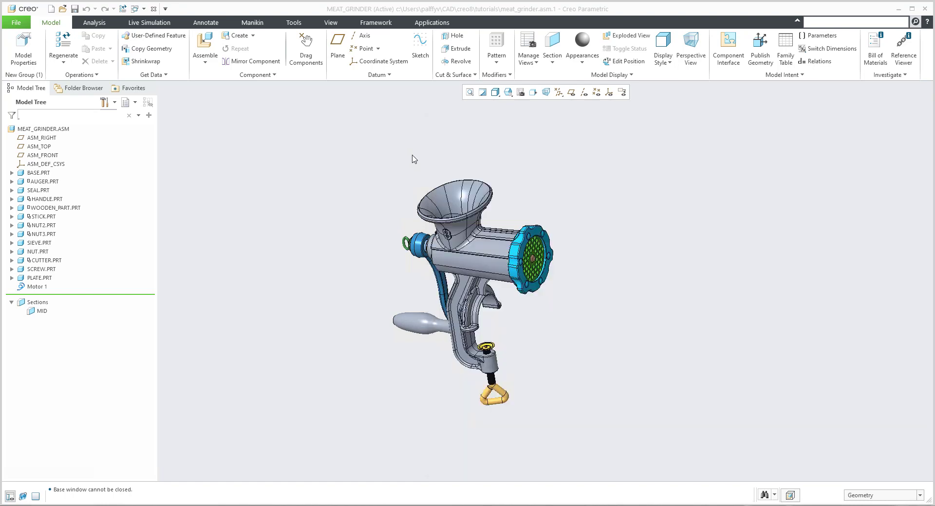
pyautogui.click(16, 23)
pyautogui.click(260, 307)
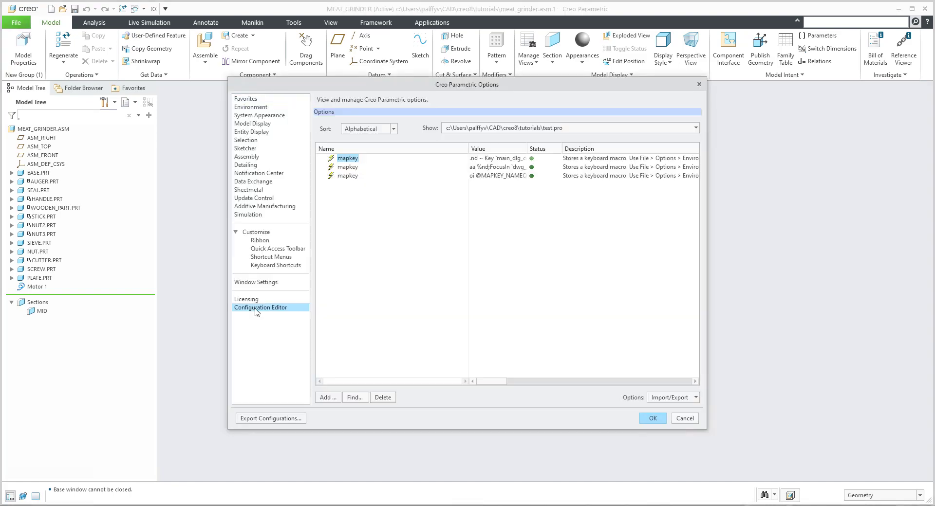
pyautogui.click(669, 397)
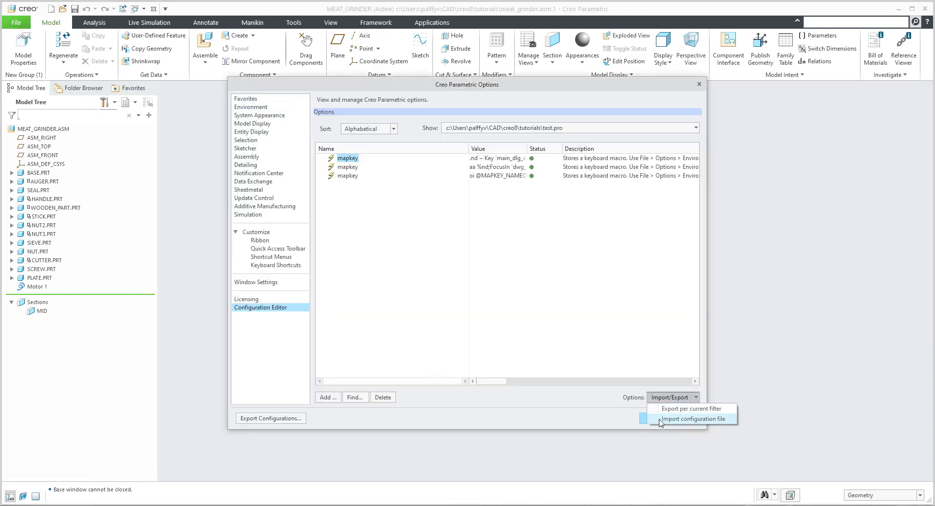
pyautogui.click(679, 409)
pyautogui.doubleClick(389, 195)
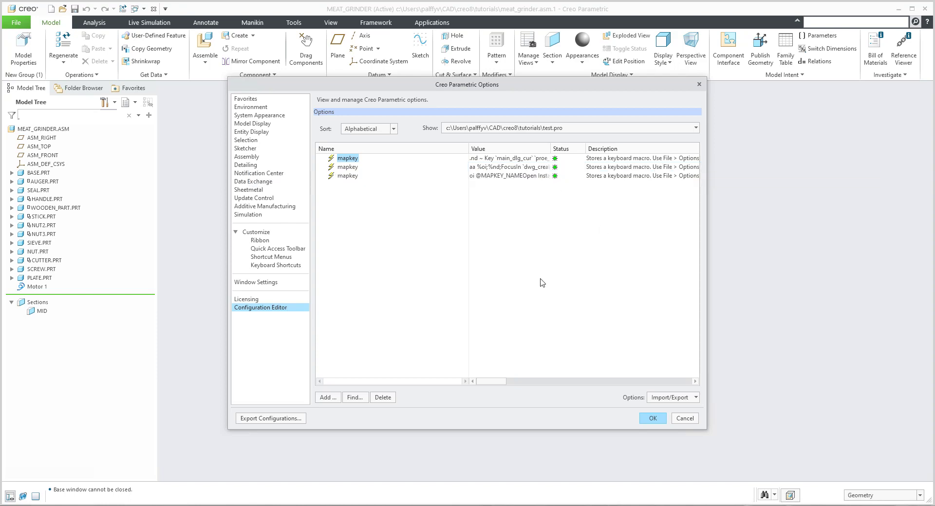
pyautogui.click(651, 420)
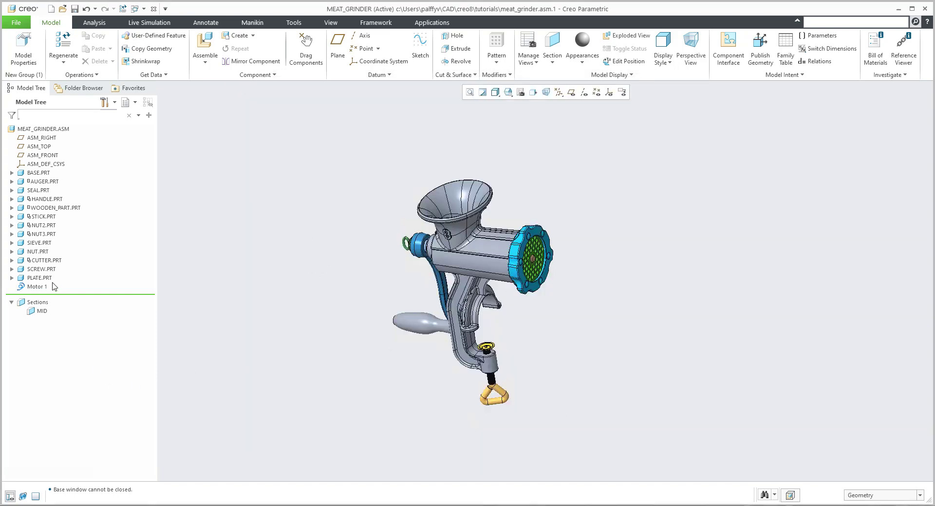
# Run the aa mapkey on the screw part, resolving the shortcut conflict in favour of mapkeys.
pyautogui.click(42, 269)
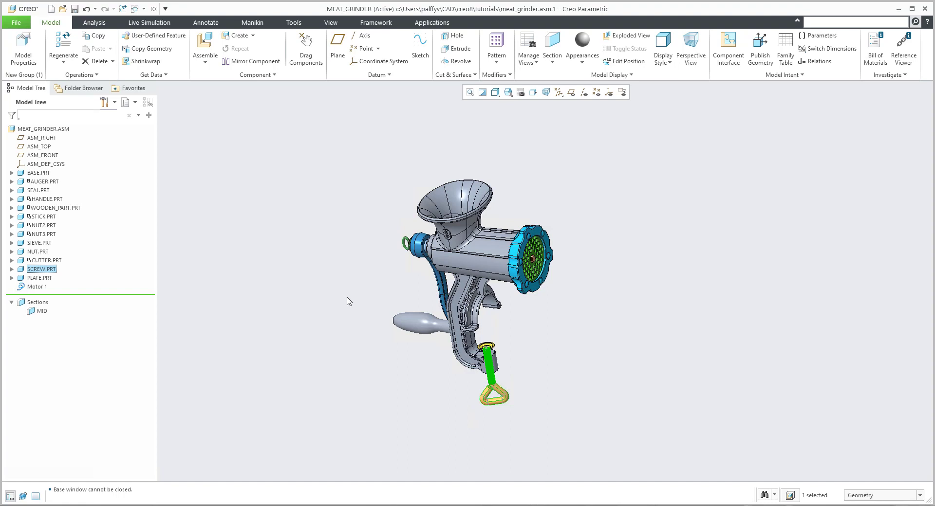
pyautogui.press('a')
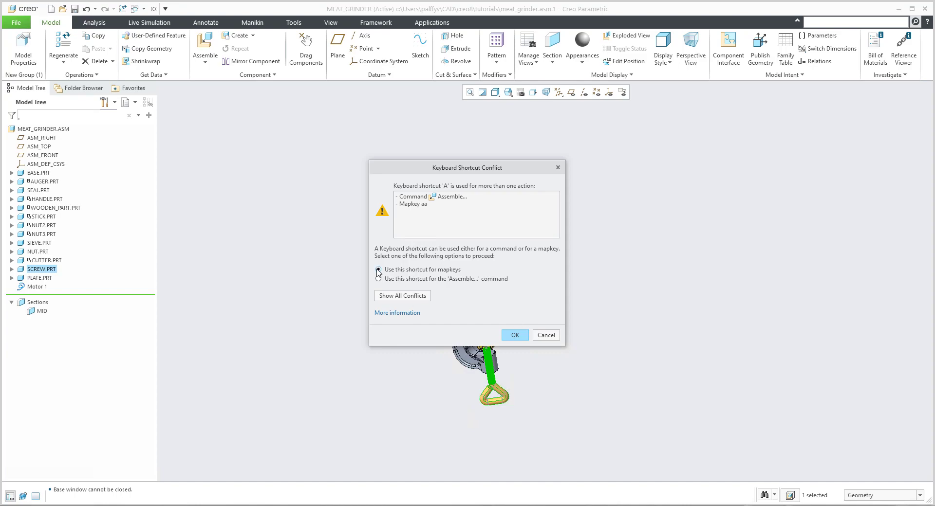
pyautogui.click(515, 337)
pyautogui.click(319, 302)
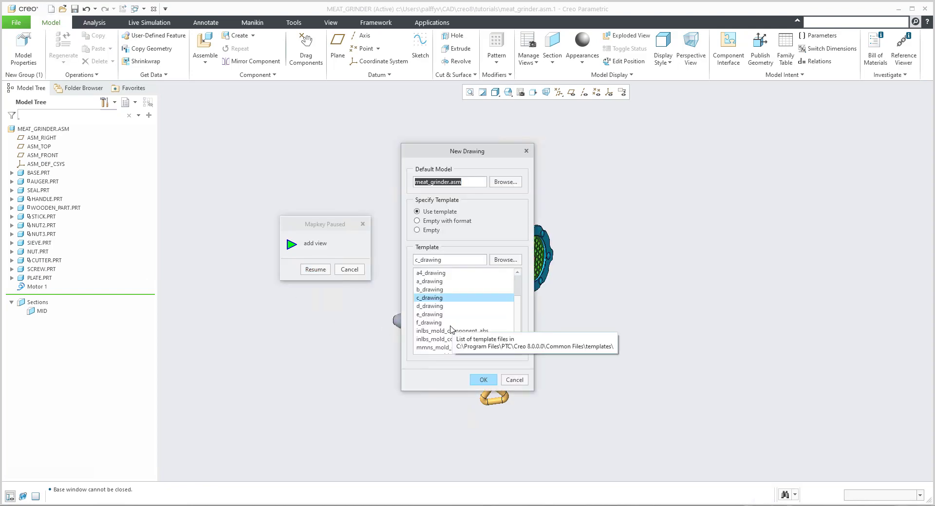
# Create an empty landscape A2 drawing of meat_grinder.asm during the mapkey's add view pause.
pyautogui.click(424, 230)
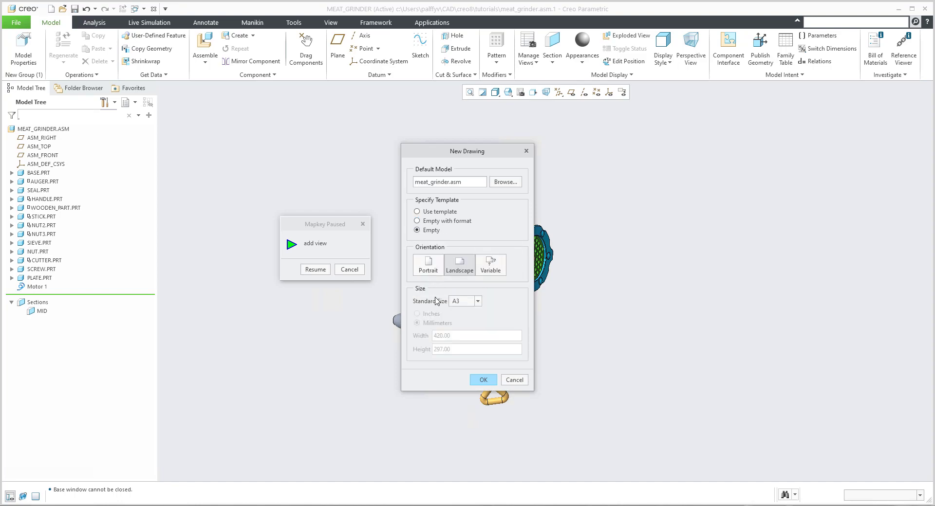
pyautogui.click(462, 301)
pyautogui.click(457, 326)
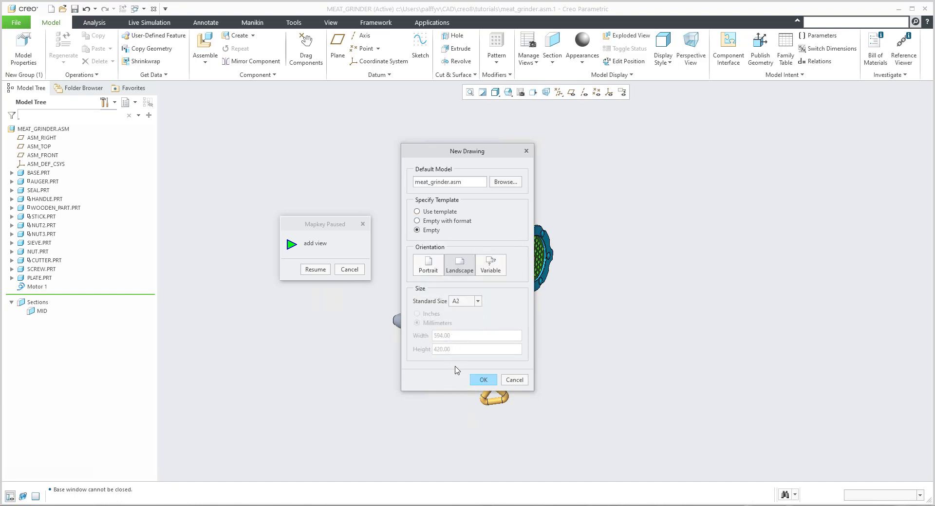
pyautogui.click(485, 380)
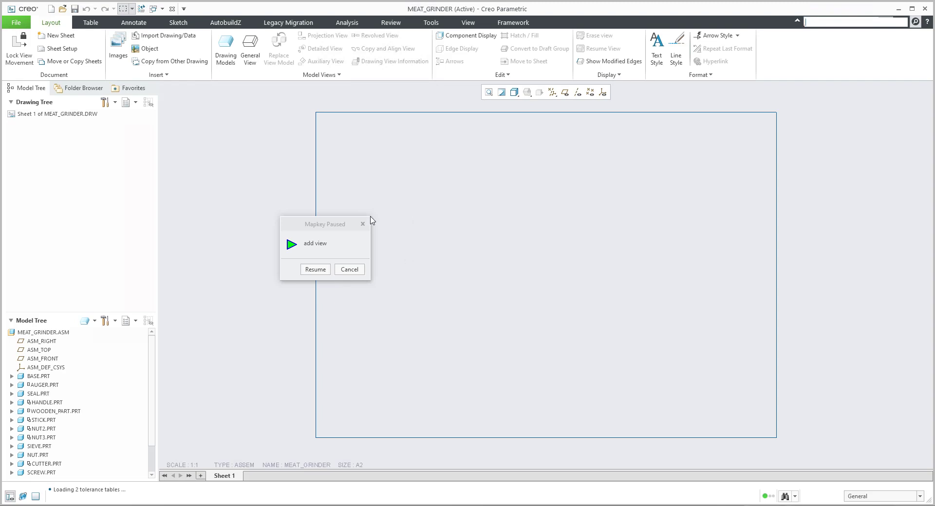
# Place a general view of the meat grinder on the drawing and resume the paused mapkey.
pyautogui.click(249, 51)
pyautogui.click(474, 322)
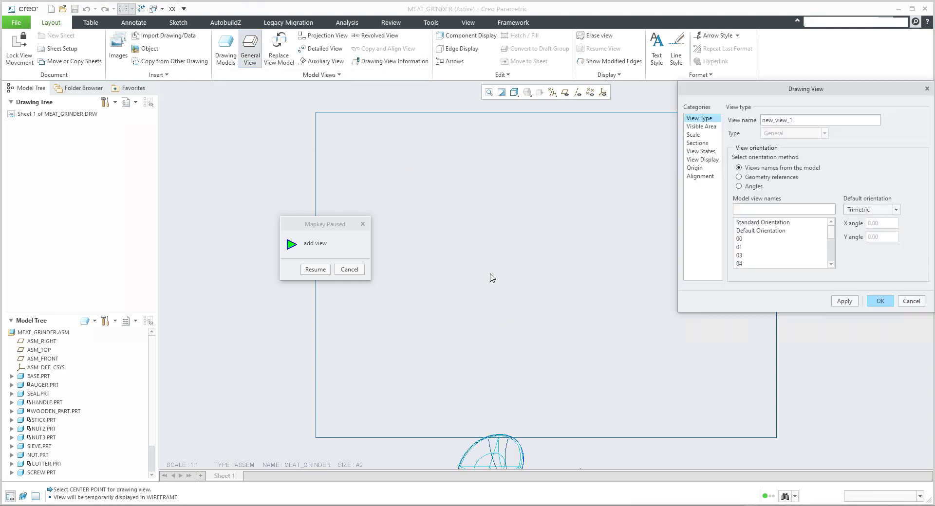
pyautogui.scroll(-5, 491, 275)
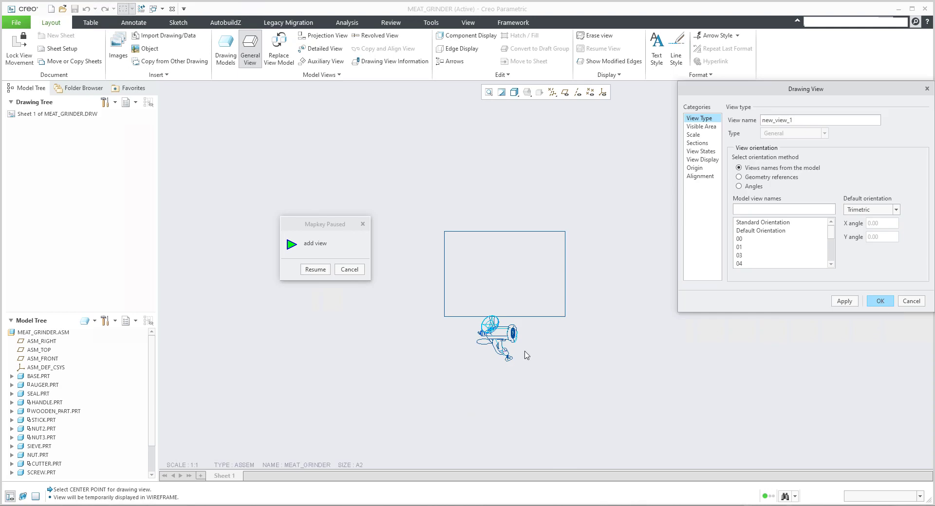
pyautogui.click(316, 269)
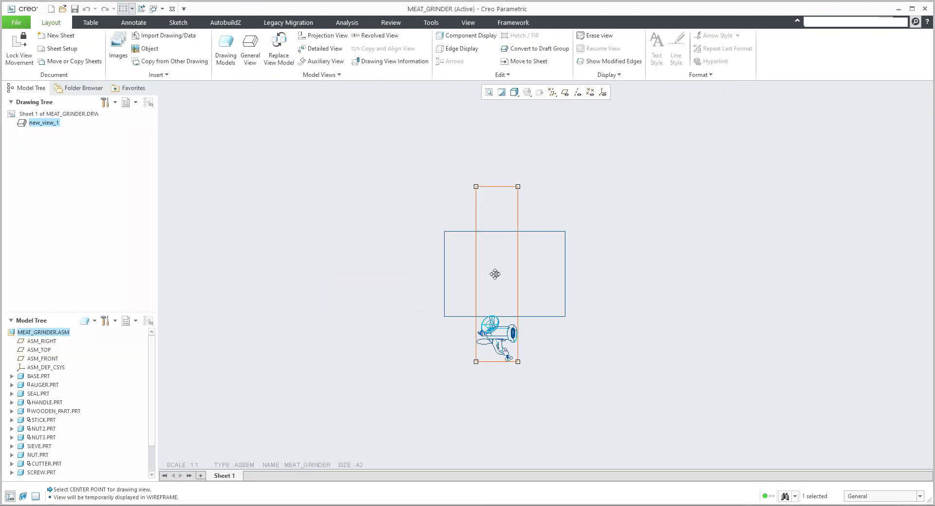
# Move the meat grinder view inside the A2 sheet, near its centre.
pyautogui.click(479, 325)
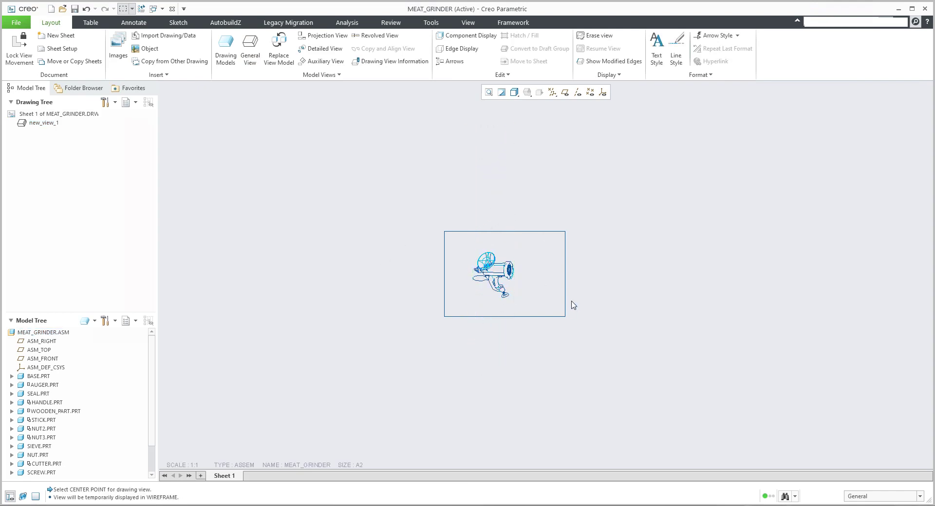
pyautogui.scroll(-4, 465, 261)
pyautogui.scroll(-2, 624, 340)
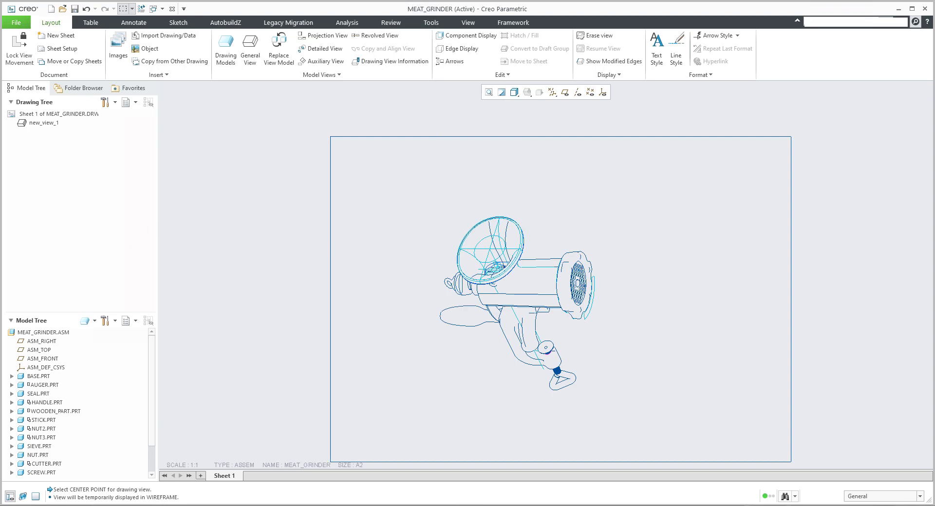
# Open test.pro from the tutorials folder and review the oi, .nd and aa mapkey definitions.
pyautogui.click(307, 419)
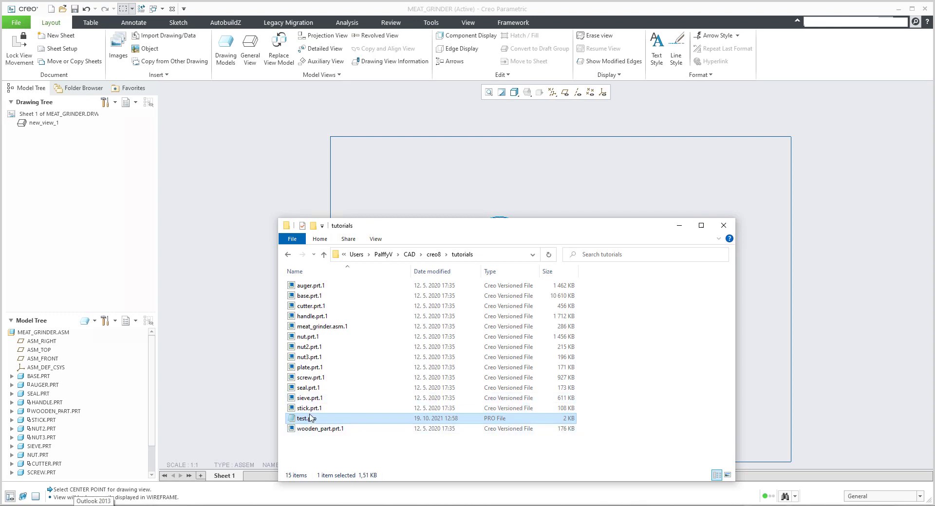
pyautogui.click(301, 418)
pyautogui.press('Return')
pyautogui.press('Return')
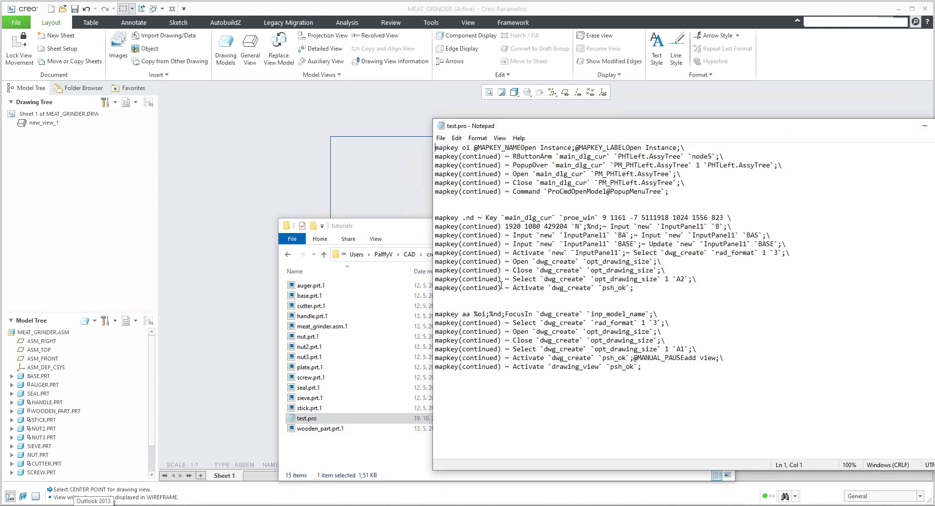
pyautogui.moveTo(458, 147); pyautogui.dragTo(606, 192)
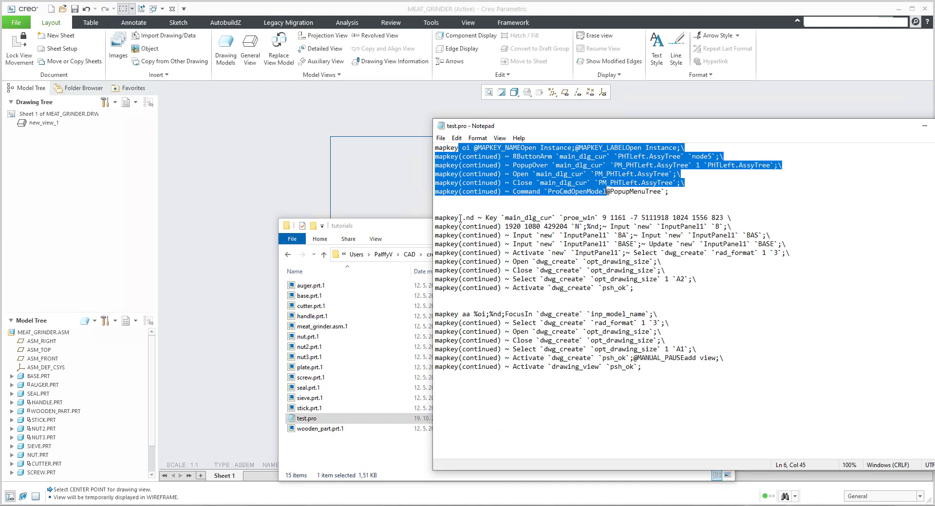
pyautogui.moveTo(460, 217); pyautogui.dragTo(680, 242)
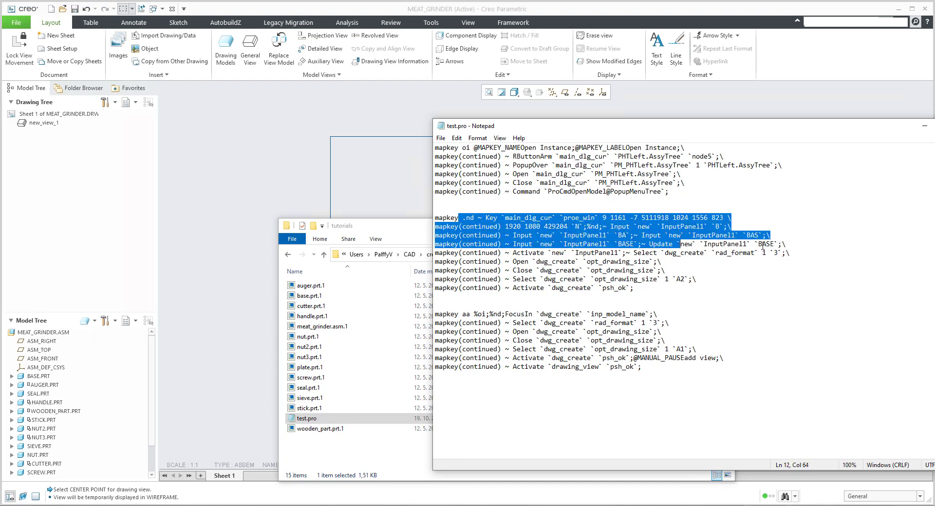
pyautogui.moveTo(785, 244); pyautogui.dragTo(424, 217)
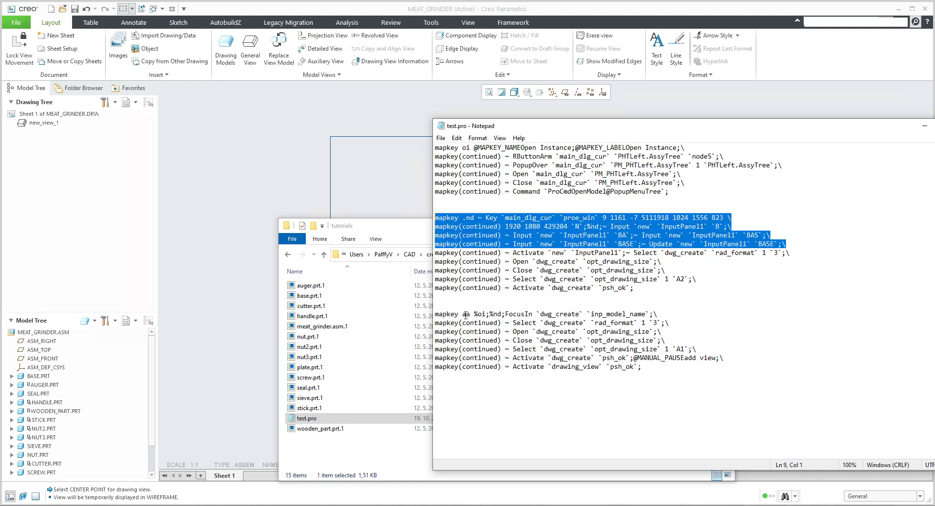
pyautogui.moveTo(466, 315); pyautogui.dragTo(597, 382)
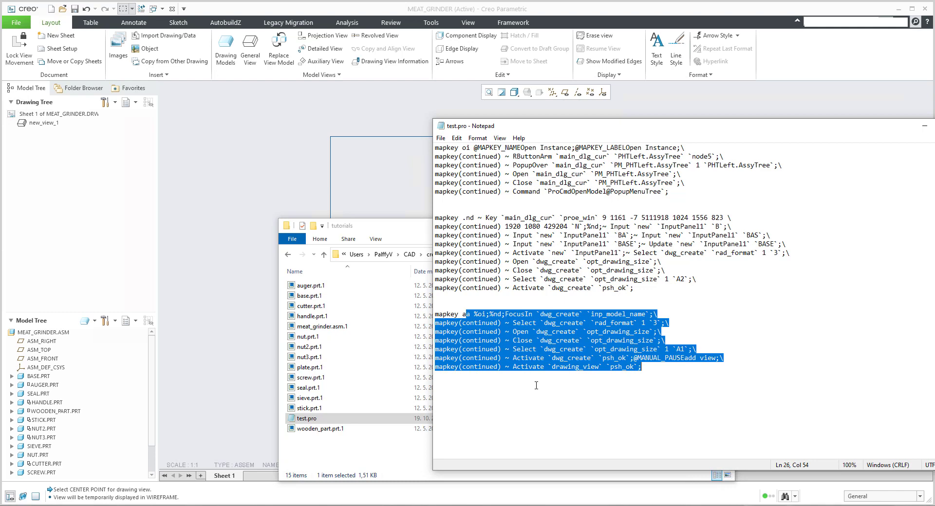
# Return to Creo Parametric and close the drawing window to go back to the meat_grinder assembly.
pyautogui.click(368, 190)
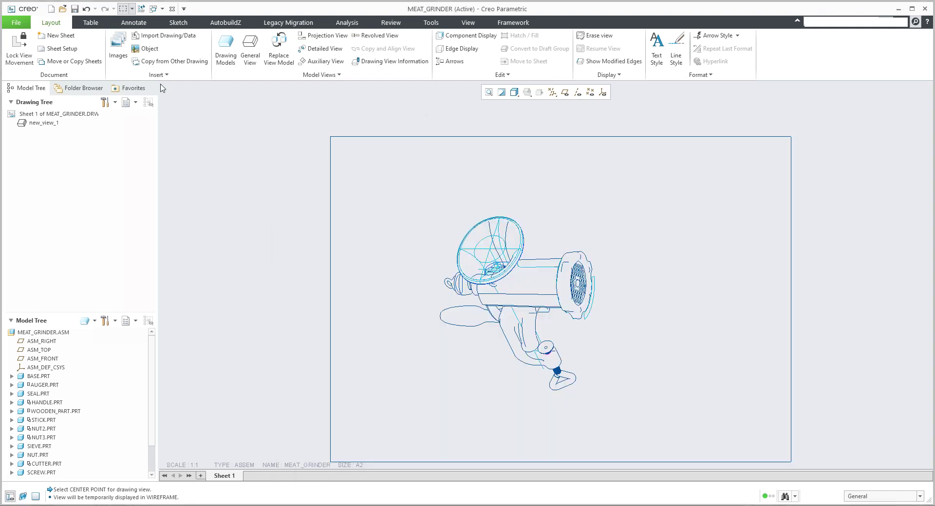
pyautogui.click(172, 9)
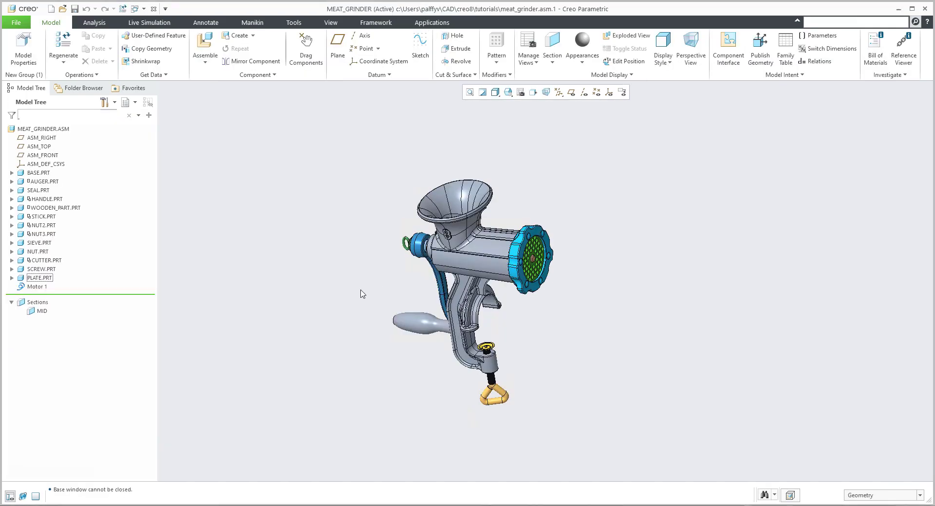
pyautogui.hotkey('alt', 'Tab')
pyautogui.hotkey('alt', 'Tab')
pyautogui.hotkey('alt', 'Tab')
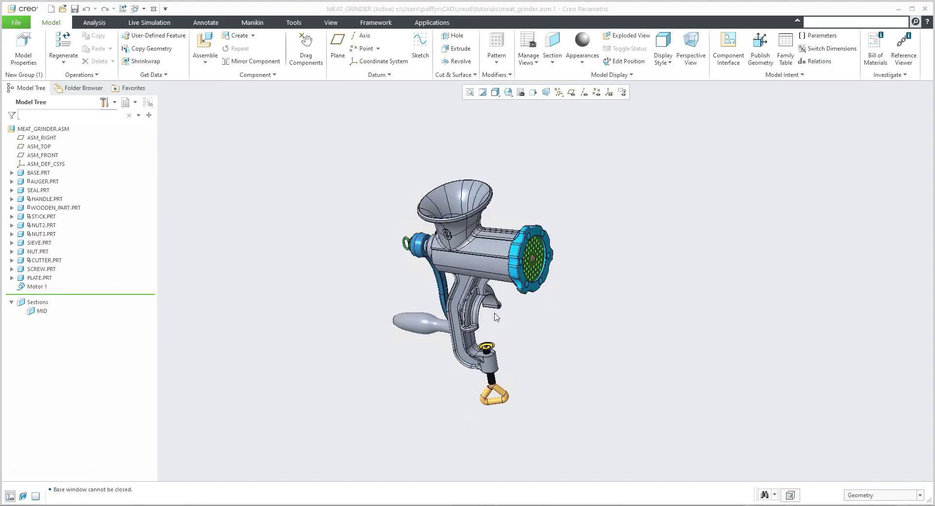
# Select the nut part and start recording a new mapkey bb with the name and description "call for emb mapk".
pyautogui.click(42, 251)
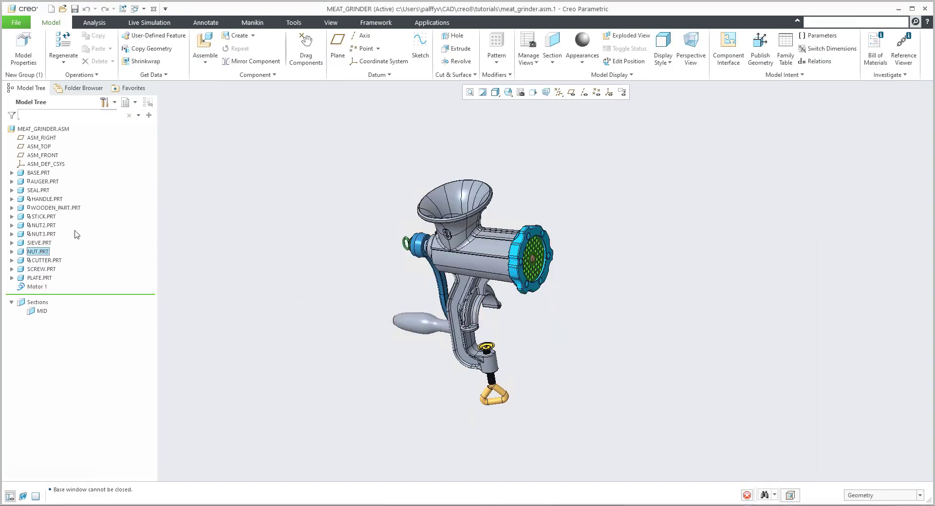
pyautogui.hotkey('alt', 'Tab')
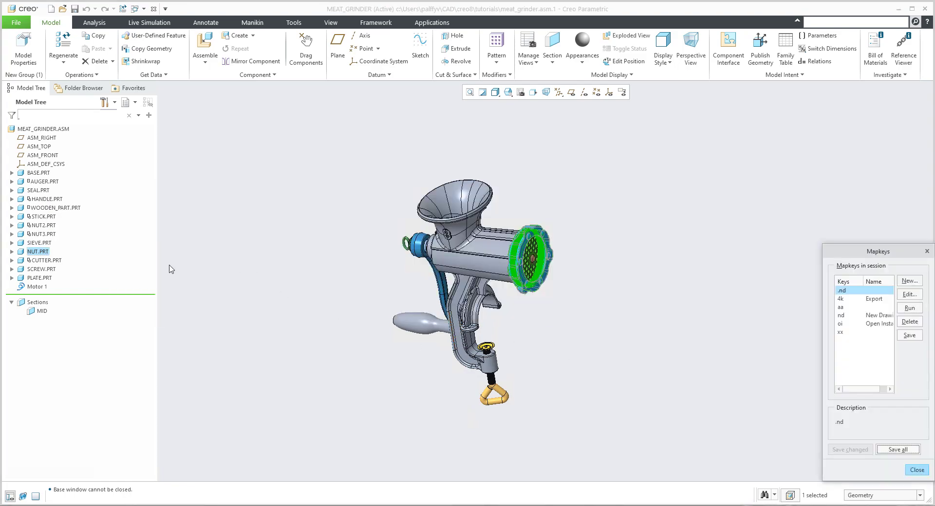
pyautogui.click(906, 284)
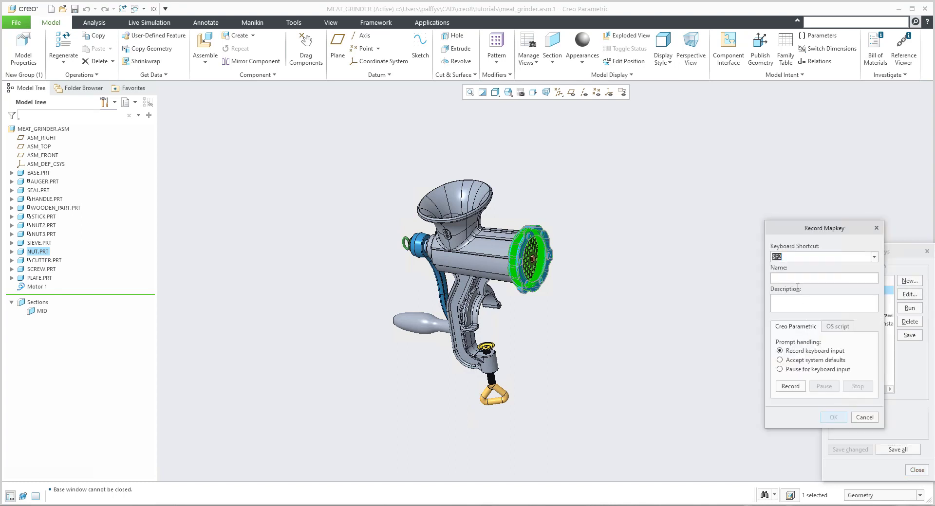
pyautogui.write('bb')
pyautogui.click(782, 278)
pyautogui.write('call for emb mapo')
pyautogui.hotkey('ctrl', 'a')
pyautogui.hotkey('ctrl', 'c')
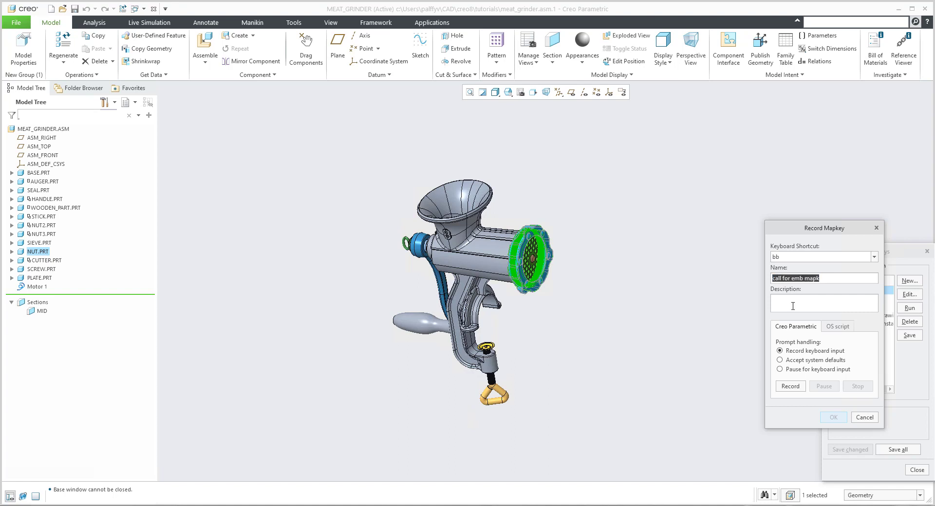
pyautogui.click(790, 304)
pyautogui.hotkey('ctrl', 'v')
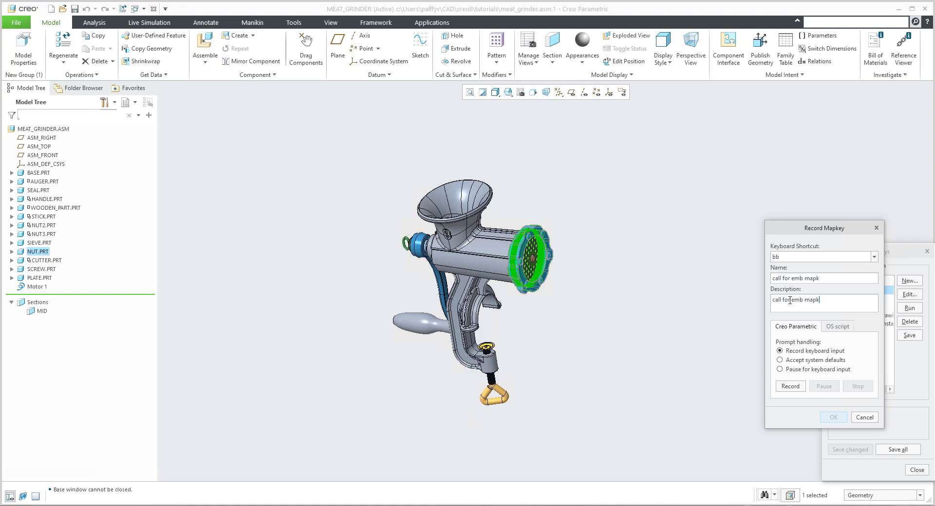
pyautogui.click(790, 387)
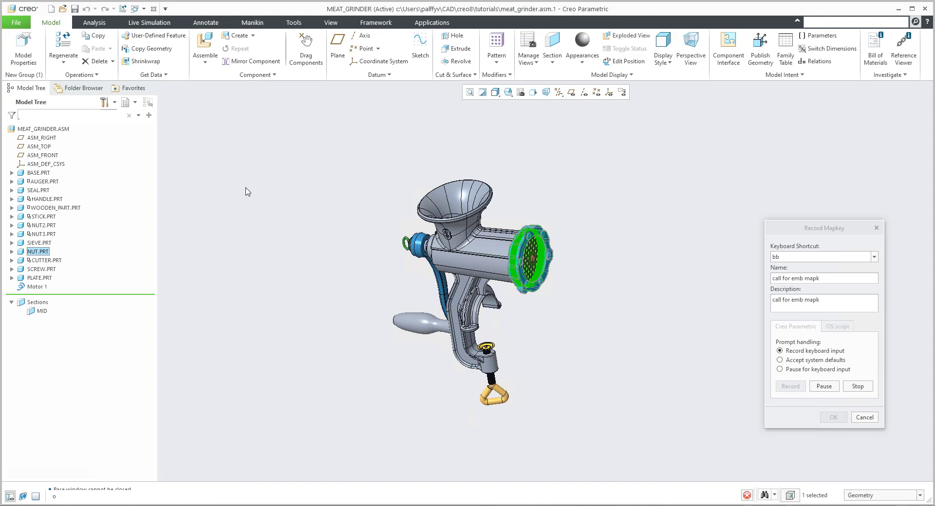
# Record a call of the oi mapkey that opens the nut part, and finish recording mapkey bb.
pyautogui.press('o')
pyautogui.press('p')
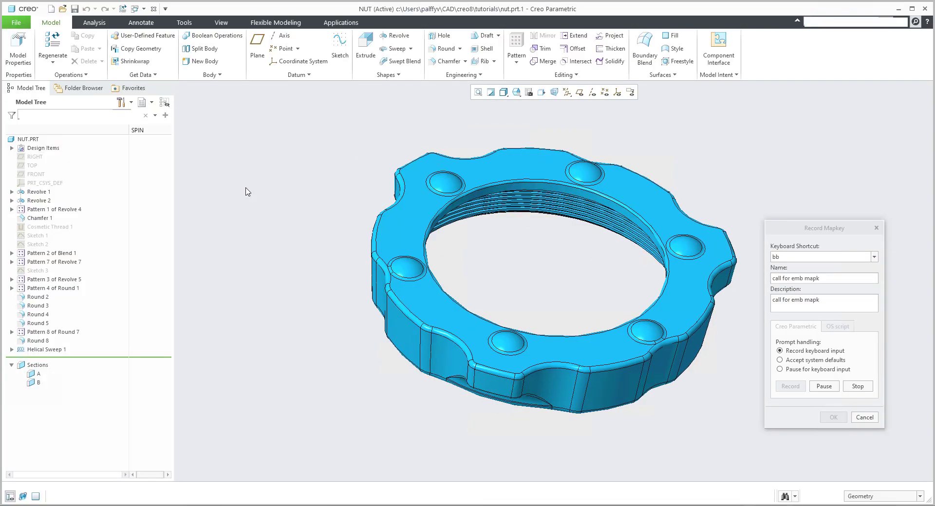
pyautogui.click(858, 387)
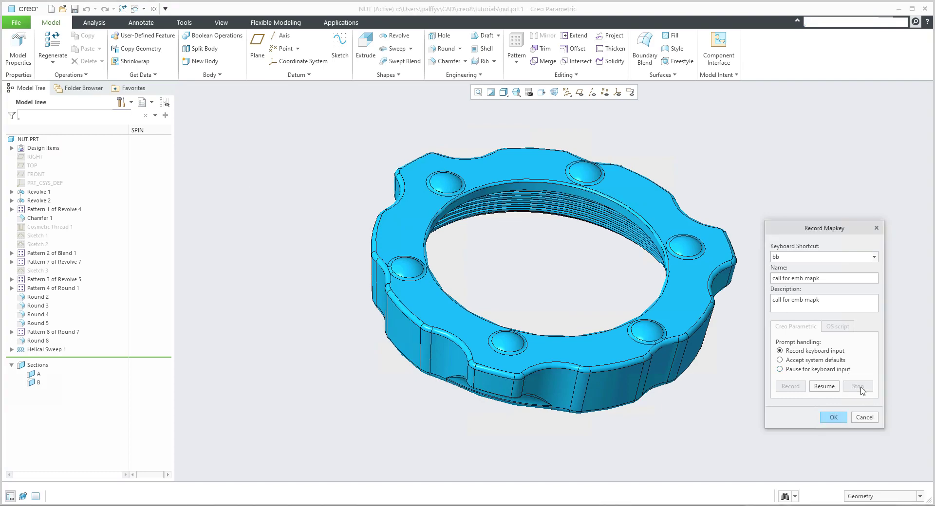
pyautogui.click(833, 417)
# Save the changed mapkey bb to test.pro and close the nut part to return to the assembly.
pyautogui.click(853, 452)
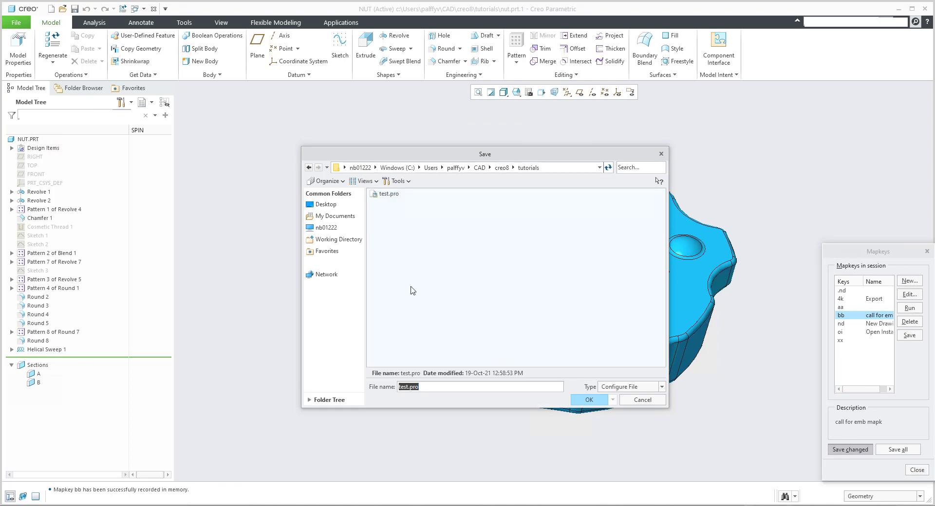
pyautogui.click(588, 398)
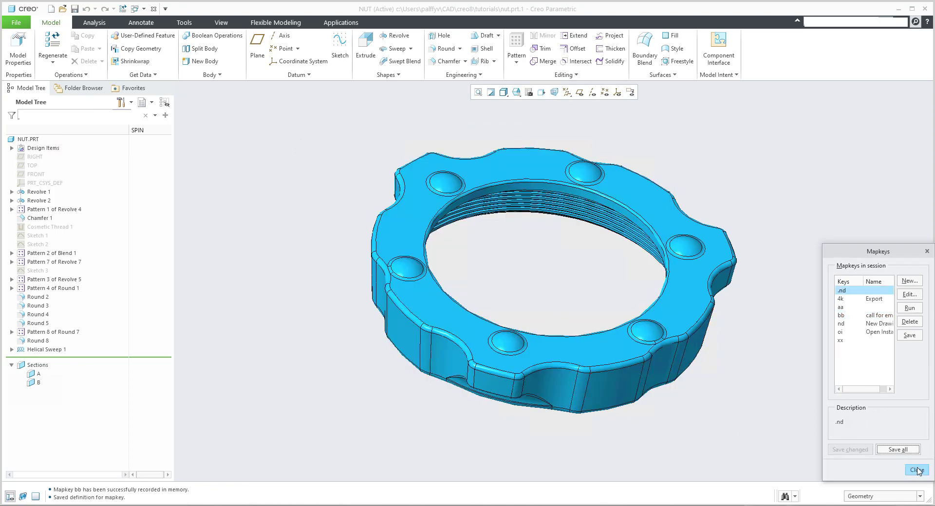
pyautogui.click(917, 470)
pyautogui.hotkey('ctrl', 'w')
# Open test.pro from the tutorials folder in Notepad and insert two blank lines before the bb mapkey definition.
pyautogui.rightClick(188, 505)
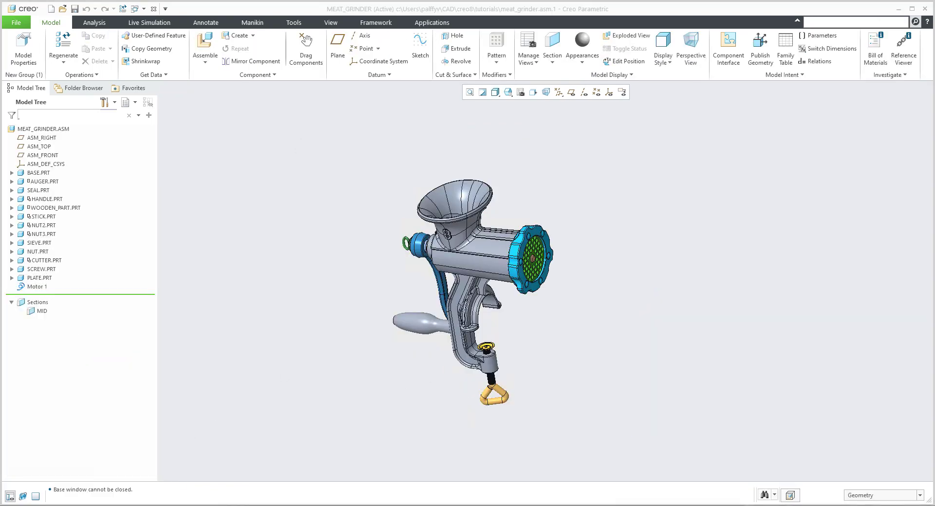
pyautogui.click(188, 505)
pyautogui.click(92, 504)
pyautogui.doubleClick(304, 419)
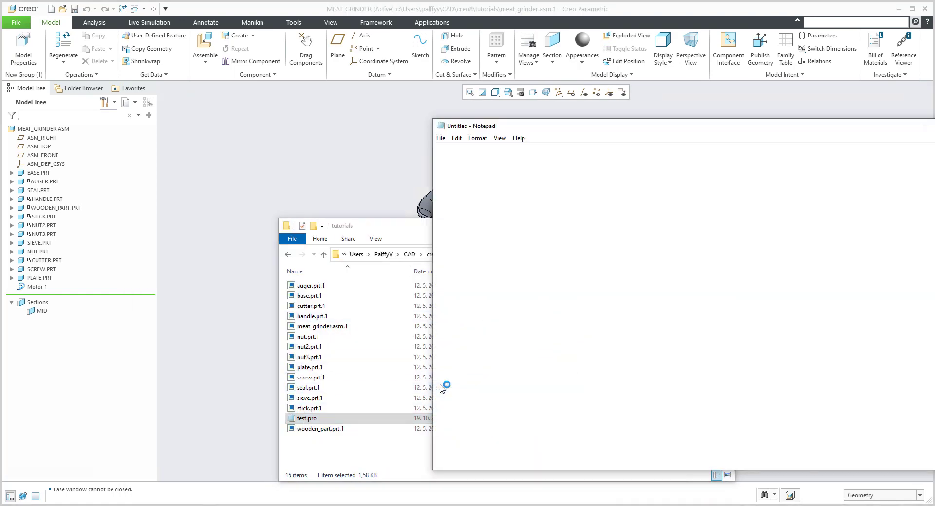
pyautogui.click(652, 368)
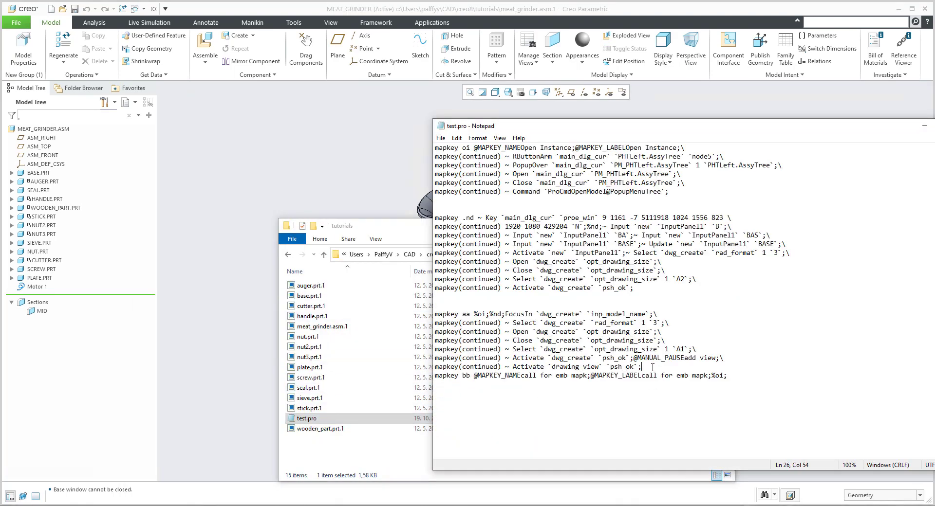
pyautogui.press('Return')
pyautogui.press('Return')
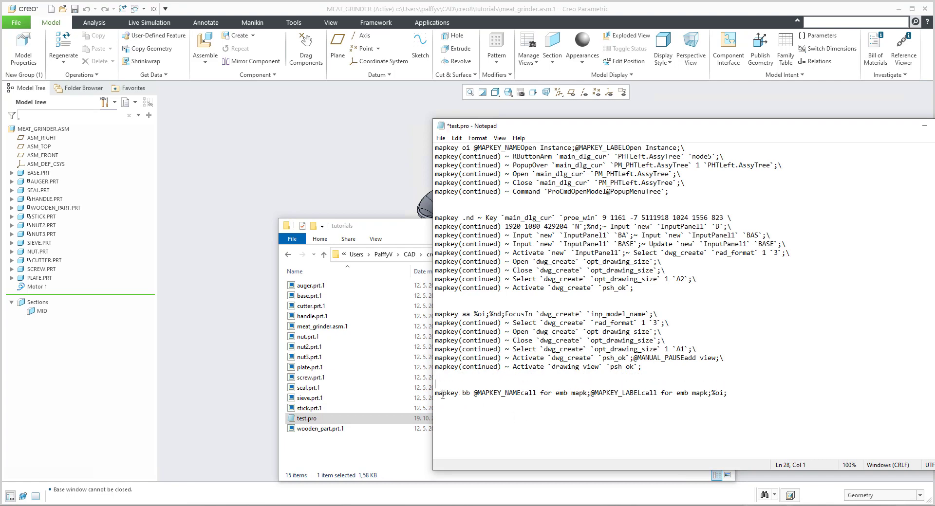
# Check the %oi call in the bb mapkey against aa and append a continuation backslash after %oi;.
pyautogui.moveTo(436, 393); pyautogui.dragTo(521, 397)
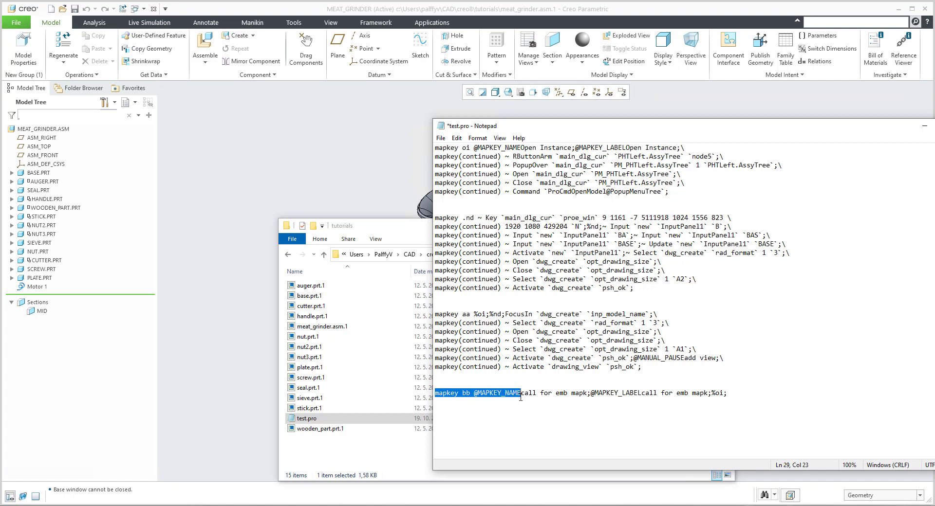
pyautogui.moveTo(621, 393); pyautogui.dragTo(724, 395)
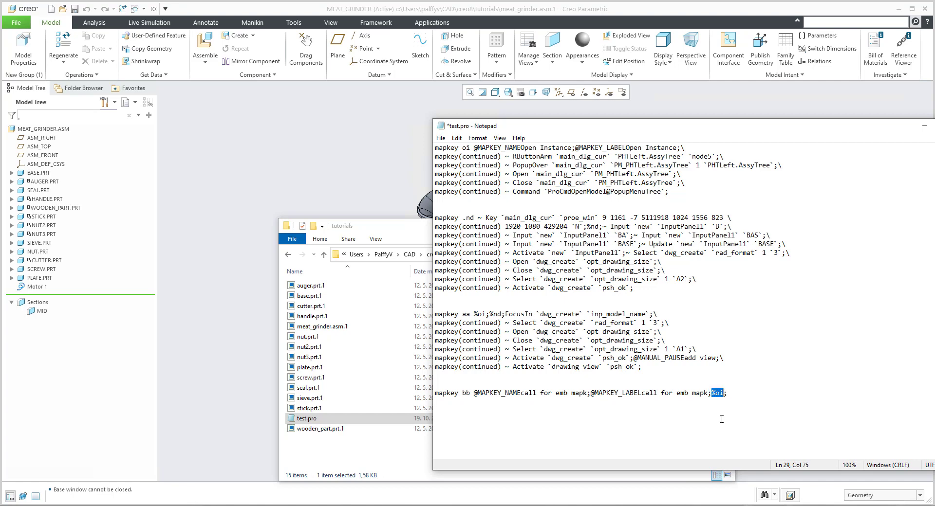
pyautogui.moveTo(728, 393); pyautogui.dragTo(712, 393)
pyautogui.moveTo(474, 314); pyautogui.dragTo(487, 314)
pyautogui.click(737, 395)
pyautogui.write('\\')
# Copy the aa mapkey's commands from %nd; through its last line and paste them on a new line under bb.
pyautogui.moveTo(643, 367); pyautogui.dragTo(491, 314)
pyautogui.hotkey('ctrl', 'c')
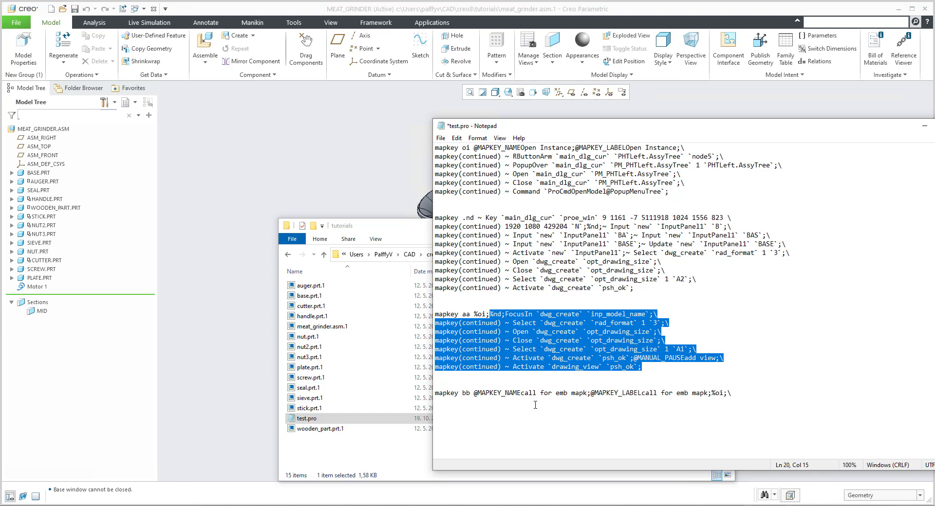
pyautogui.click(741, 401)
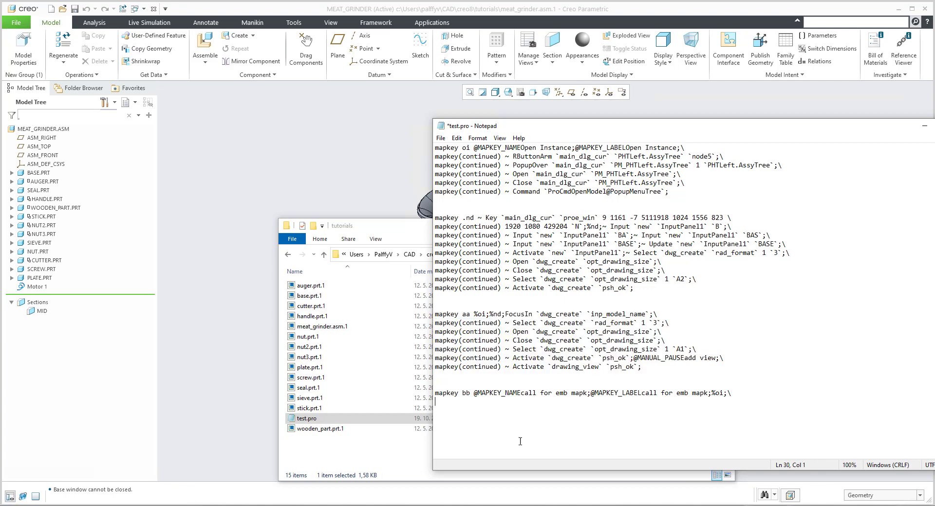
pyautogui.hotkey('ctrl', 'v')
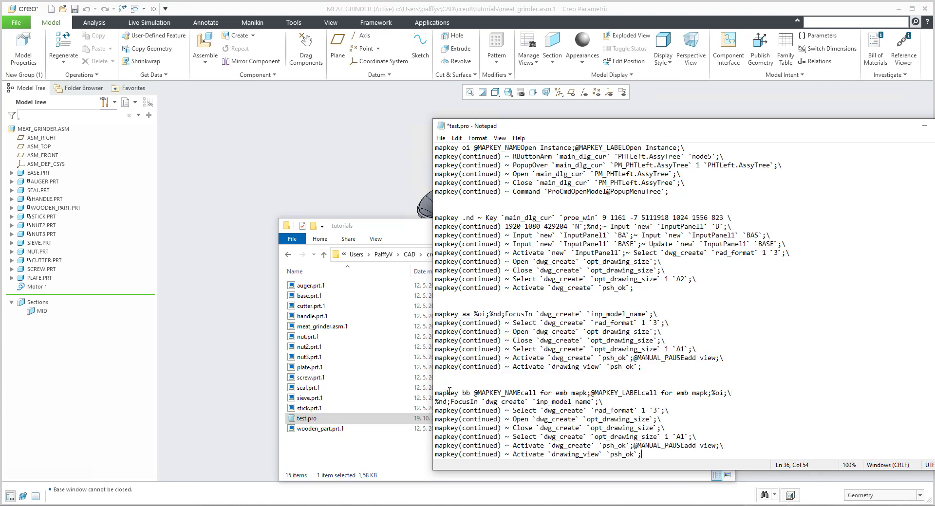
# Prefix the pasted %nd line of the bb mapkey with "mapkey(continued)".
pyautogui.moveTo(502, 322); pyautogui.dragTo(432, 324)
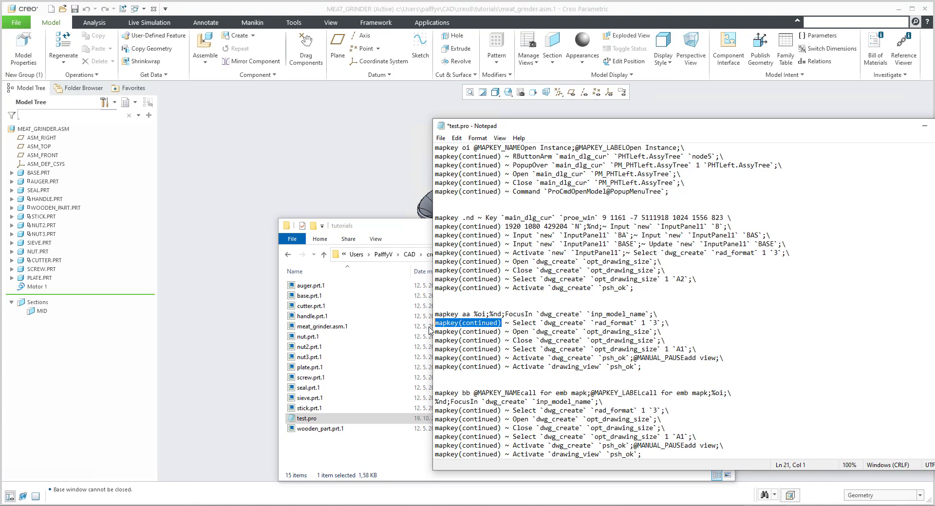
pyautogui.click(435, 401)
pyautogui.write('mapkey(continued)')
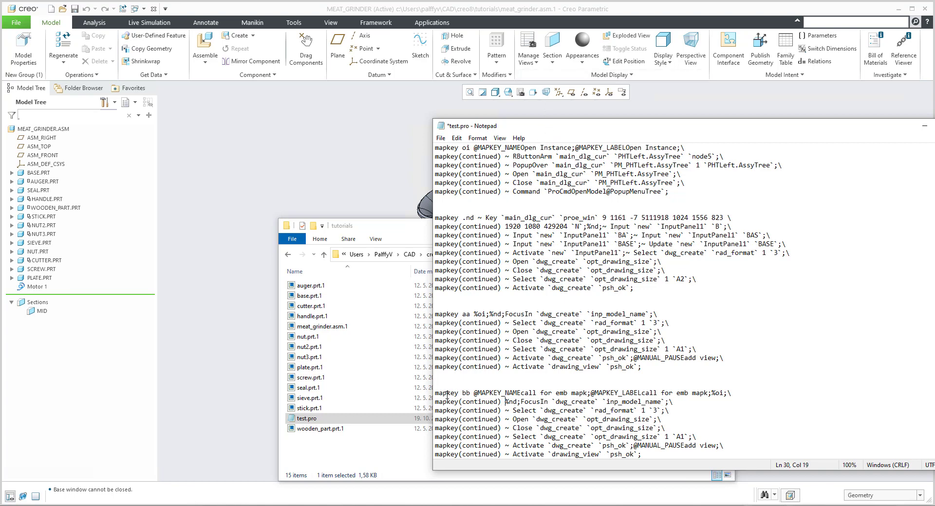
# Check the extended bb definition, then save test.pro and switch back to Creo Parametric.
pyautogui.moveTo(443, 393); pyautogui.dragTo(724, 393)
pyautogui.click(505, 403)
pyautogui.moveTo(451, 402); pyautogui.dragTo(644, 455)
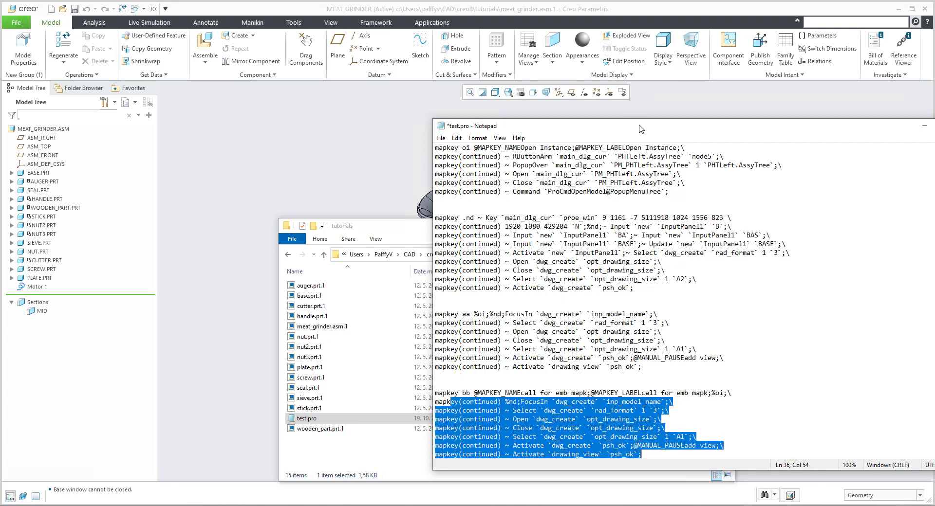
pyautogui.moveTo(640, 129); pyautogui.dragTo(602, 67)
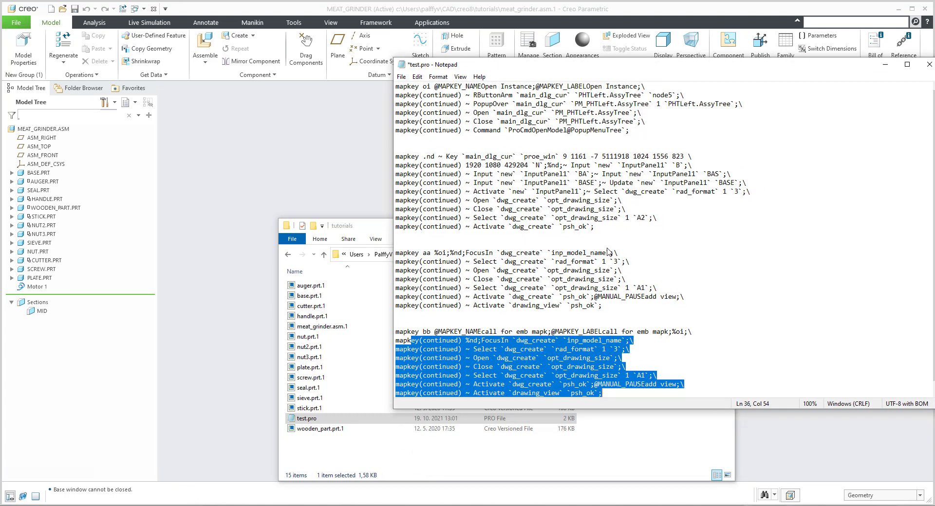
pyautogui.click(609, 384)
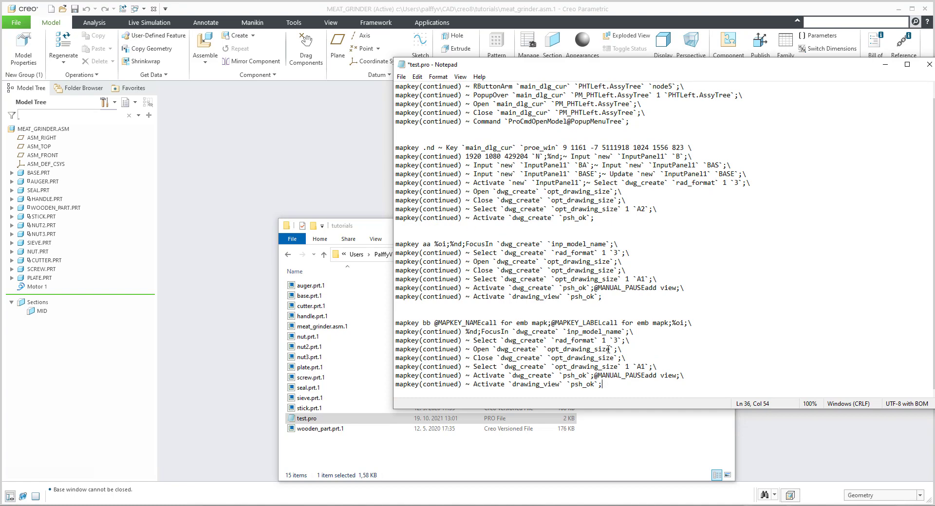
pyautogui.hotkey('ctrl', 's')
pyautogui.click(311, 180)
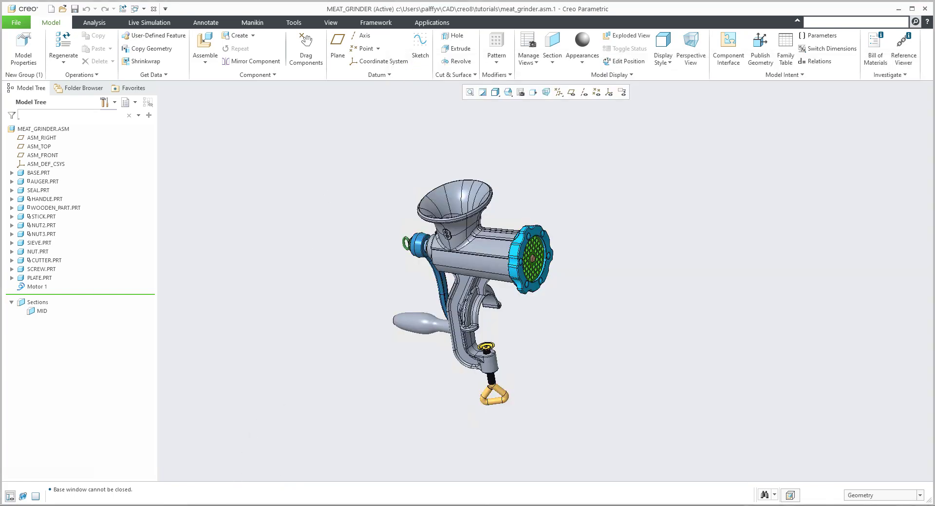
pyautogui.hotkey('alt', 'Tab')
pyautogui.click(419, 358)
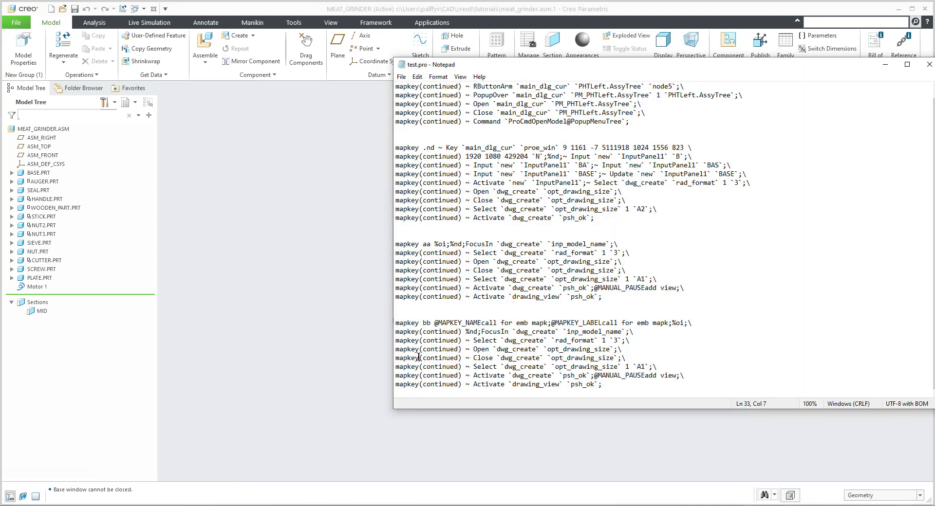
pyautogui.click(388, 123)
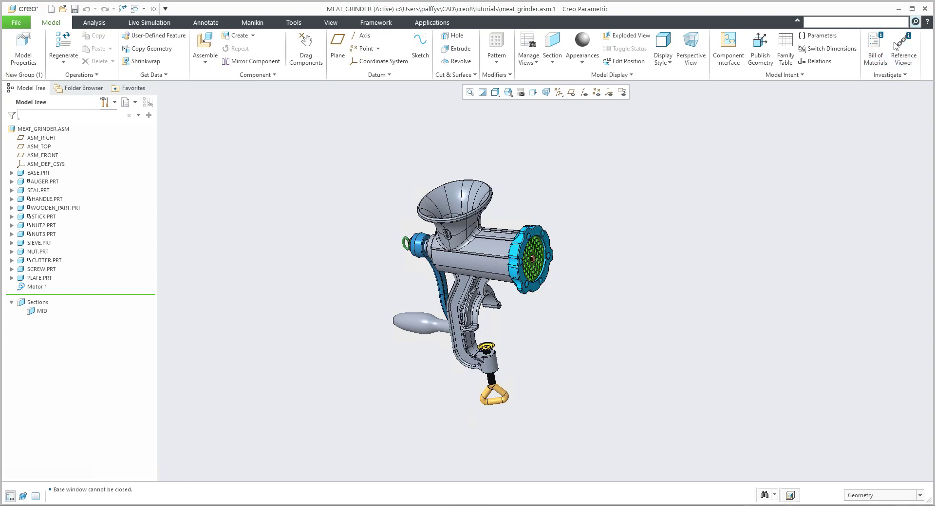
# Import test.pro from the tutorials folder in the Configuration Editor options and accept the loaded mapkeys.
pyautogui.click(16, 22)
pyautogui.click(300, 325)
pyautogui.click(269, 309)
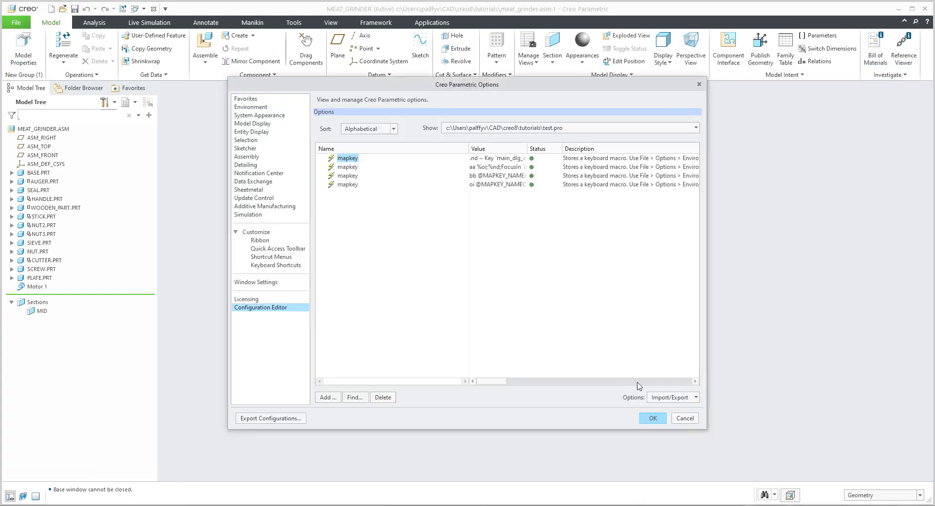
pyautogui.click(670, 398)
pyautogui.click(669, 420)
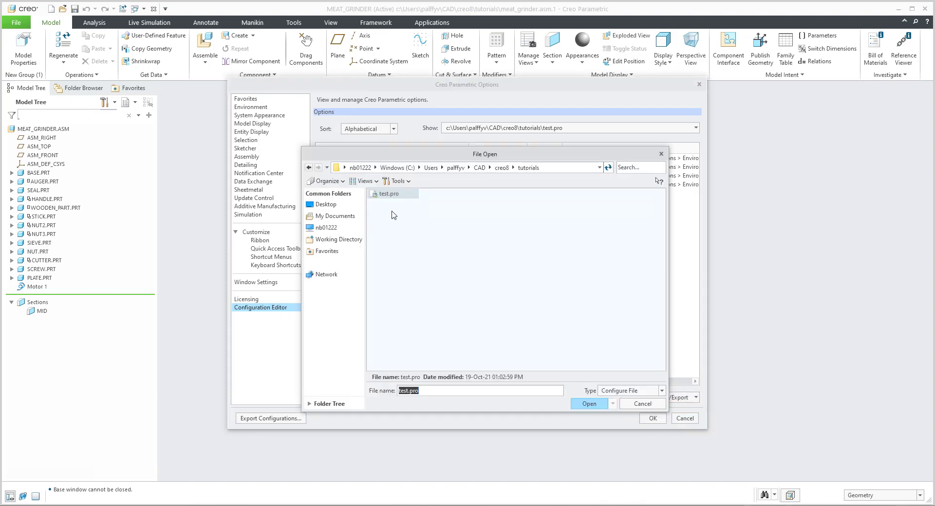
pyautogui.doubleClick(384, 195)
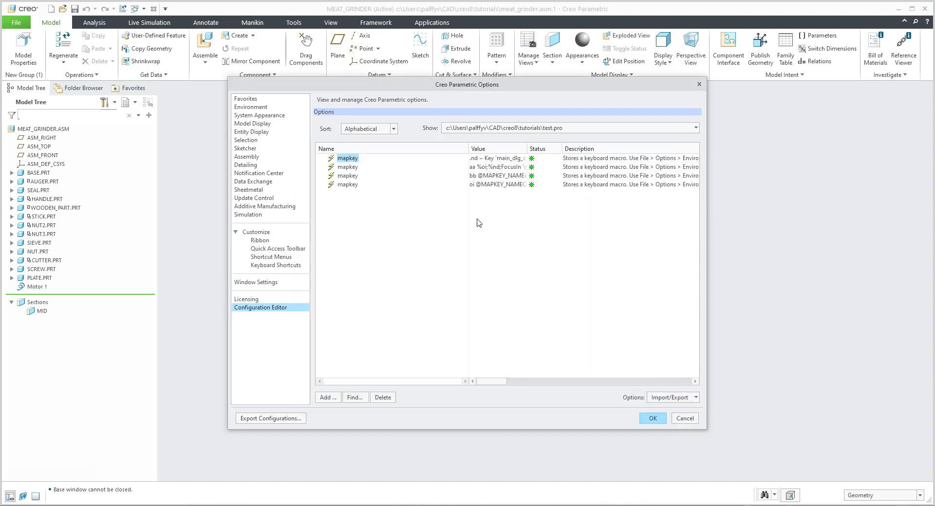
pyautogui.click(653, 418)
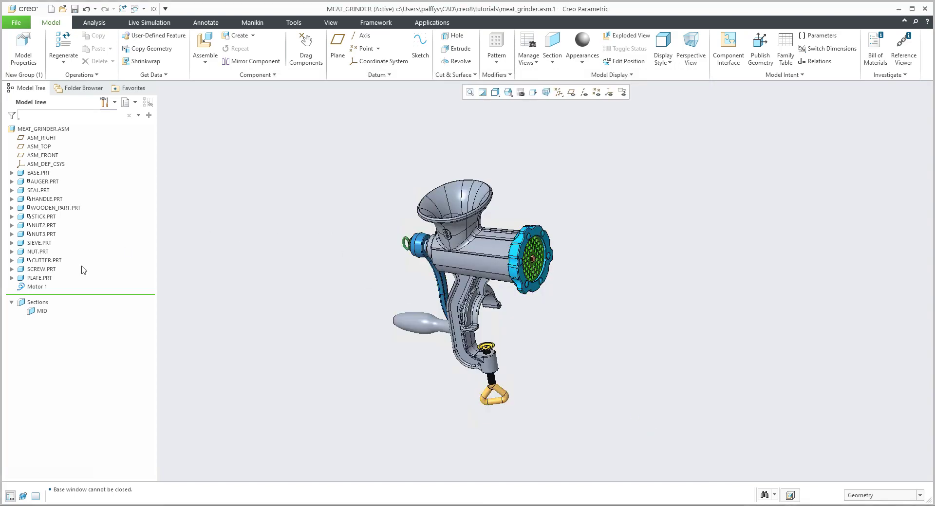
# Run the bb mapkey on the WOODEN_PART component to open it and start a new drawing of it.
pyautogui.click(45, 209)
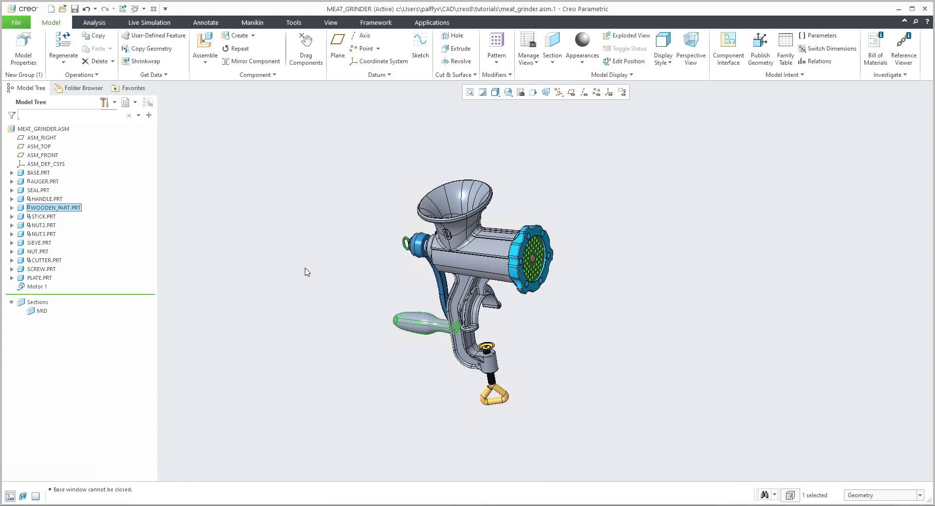
pyautogui.press('o')
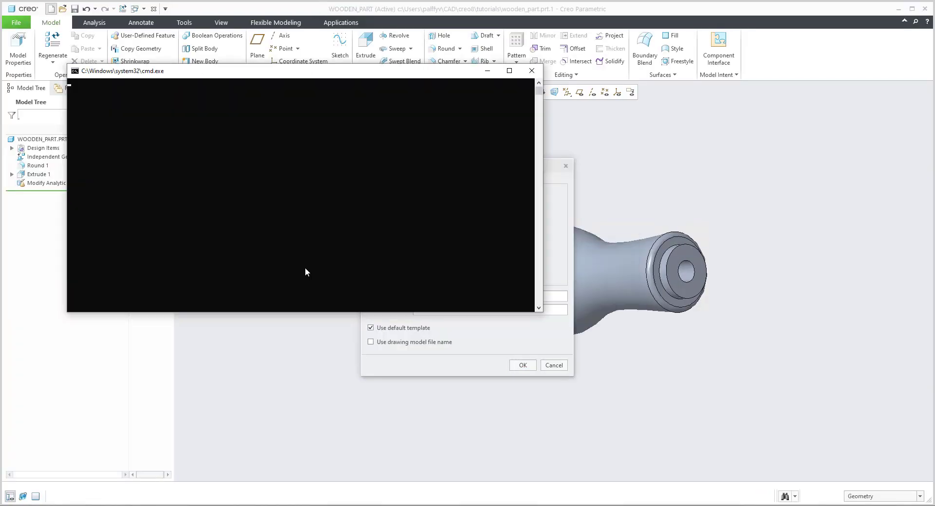
pyautogui.press('Return')
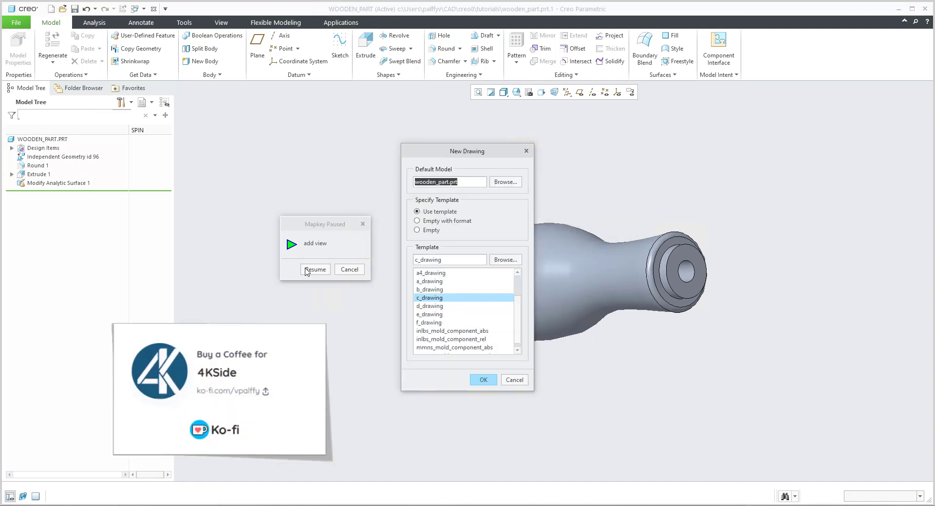